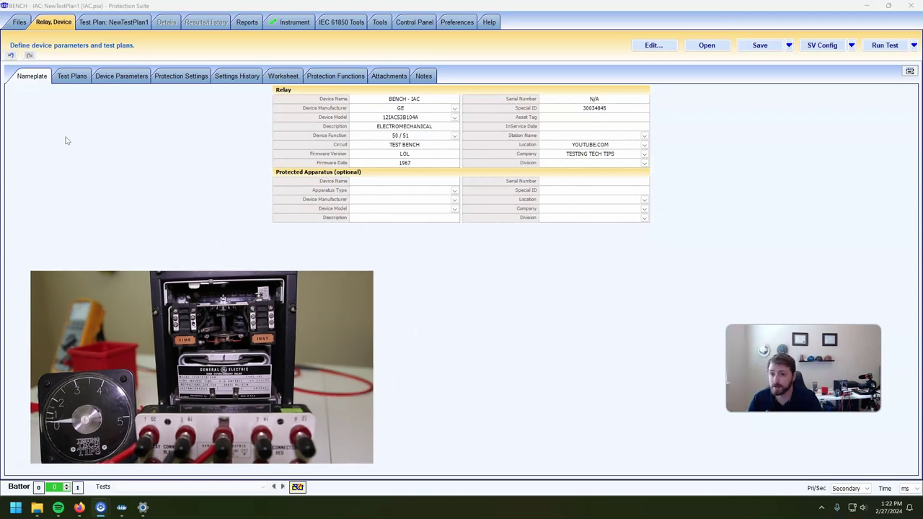
left_click(83, 75)
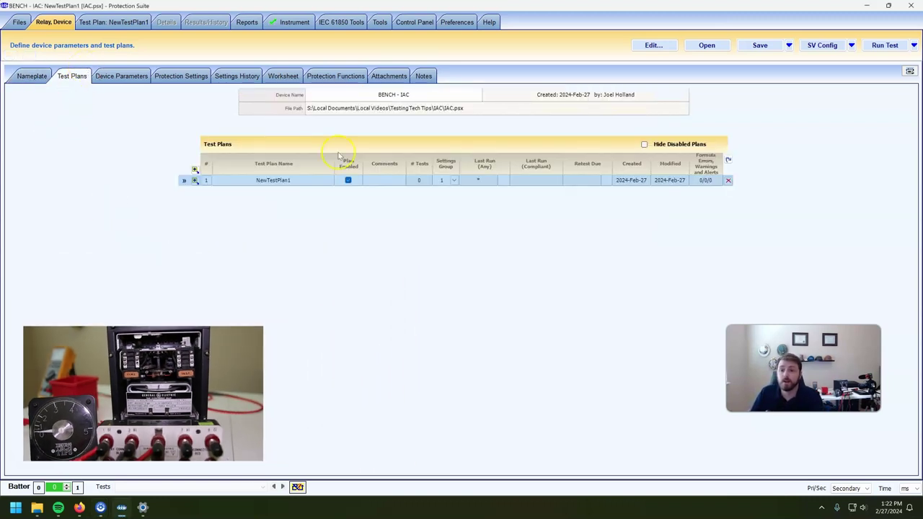
left_click(121, 76)
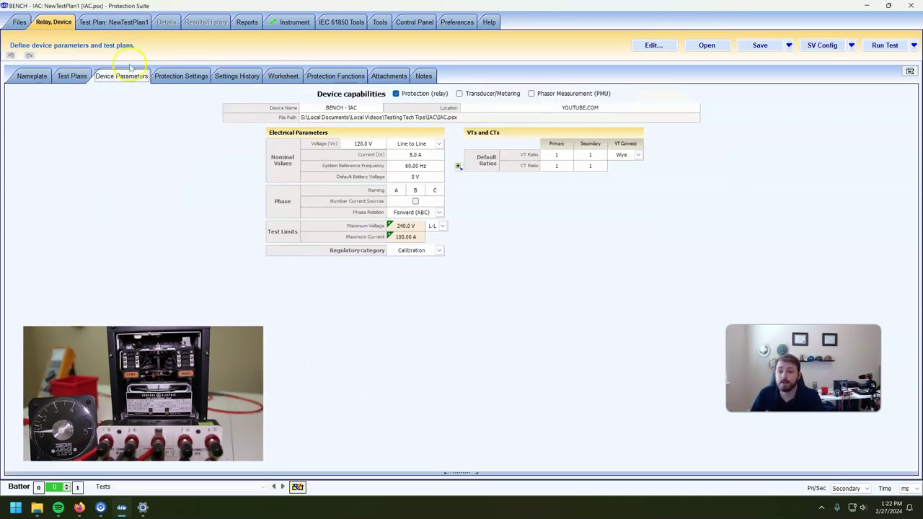
left_click(130, 22)
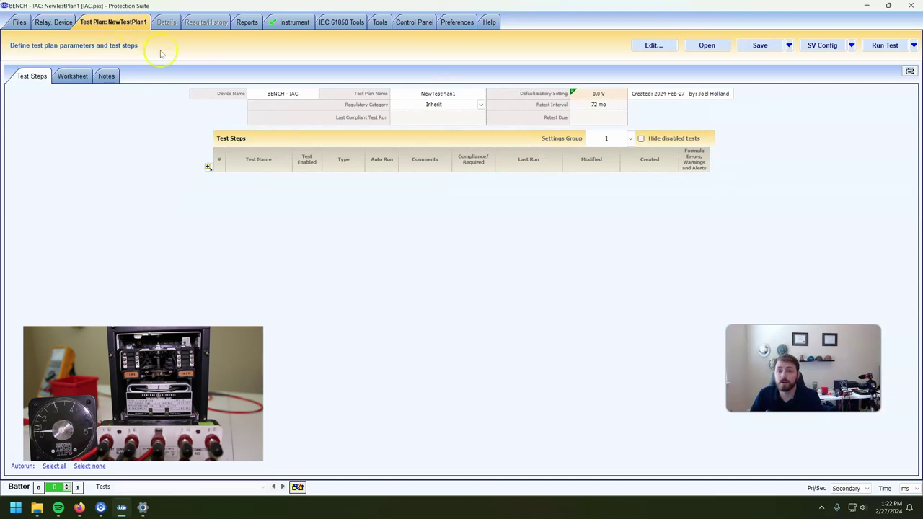
Add a global protection setting with the PS variable name TAP and the value 4
left_click(56, 22)
left_click(193, 77)
left_click(189, 121)
left_click(221, 124)
left_click(288, 123)
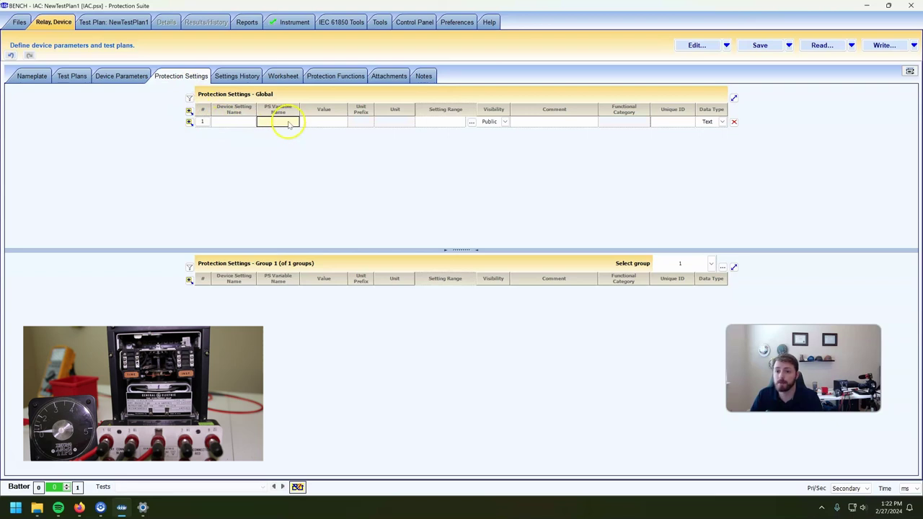
key("Tab")
key("Tab")
key("Tab")
Add a second global protection setting with the PS variable name DIAL and the value 3
left_click(189, 122)
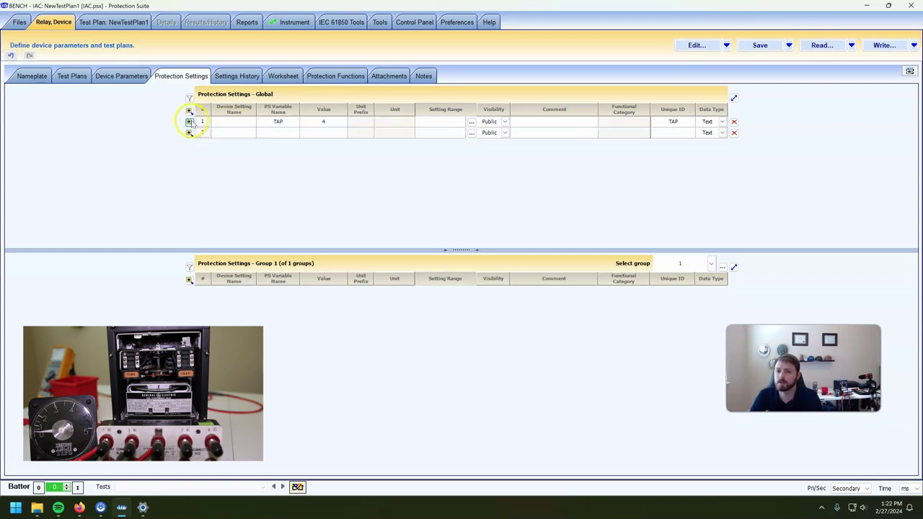
left_click(277, 136)
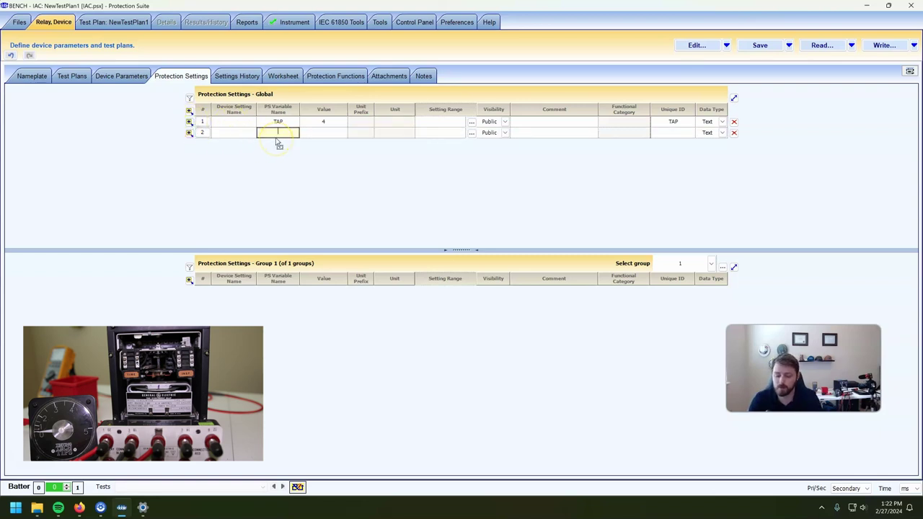
type("DIAL")
key("Tab")
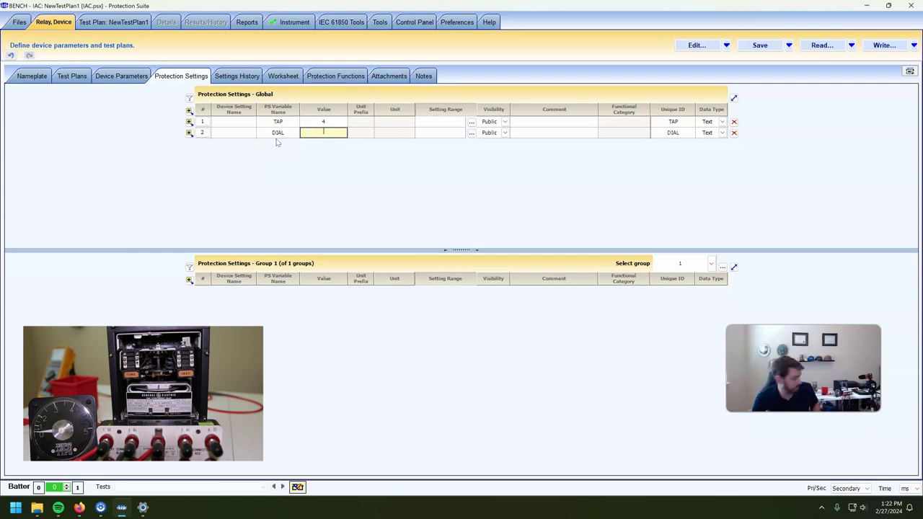
type("3")
key("Tab")
Add a third global protection setting with the PS variable name CURVE and the value IAC53B
left_click(189, 132)
left_click(273, 144)
type("CURVE")
key("Tab")
key("Tab")
key("shift+Tab")
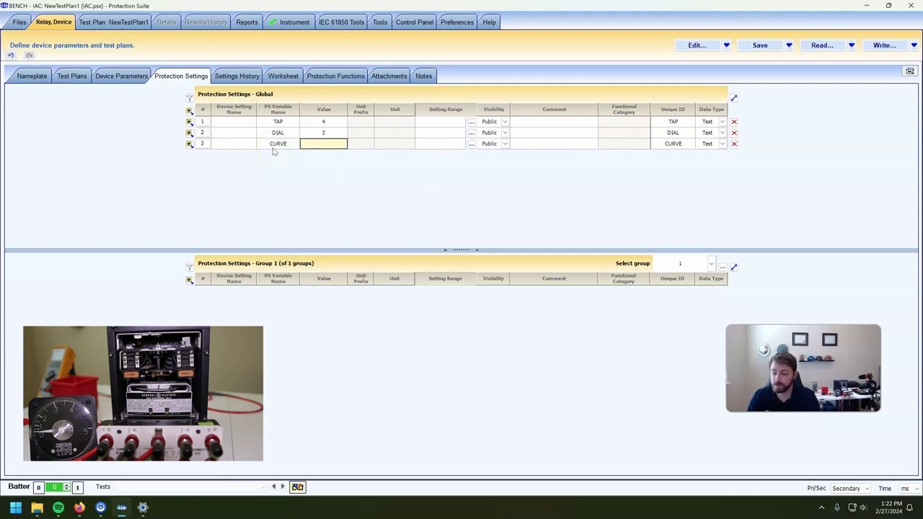
type("IAC53B")
key("Tab")
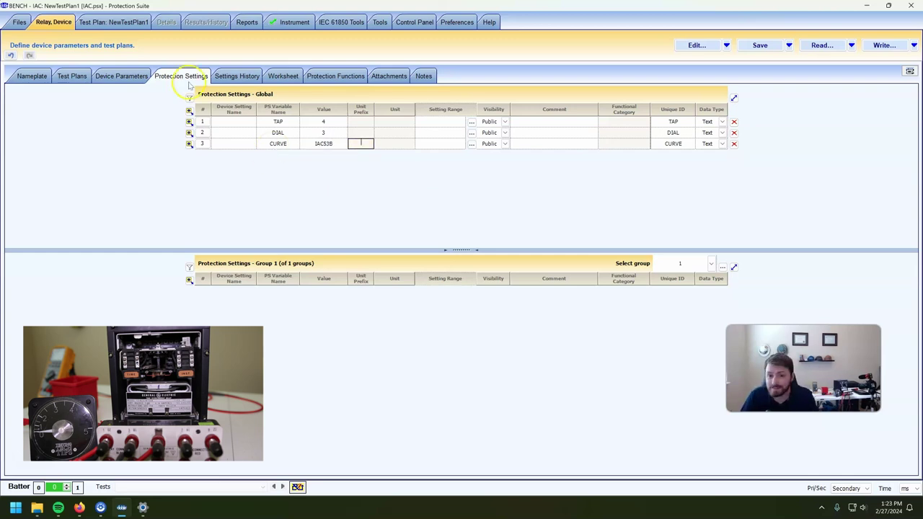
left_click(112, 22)
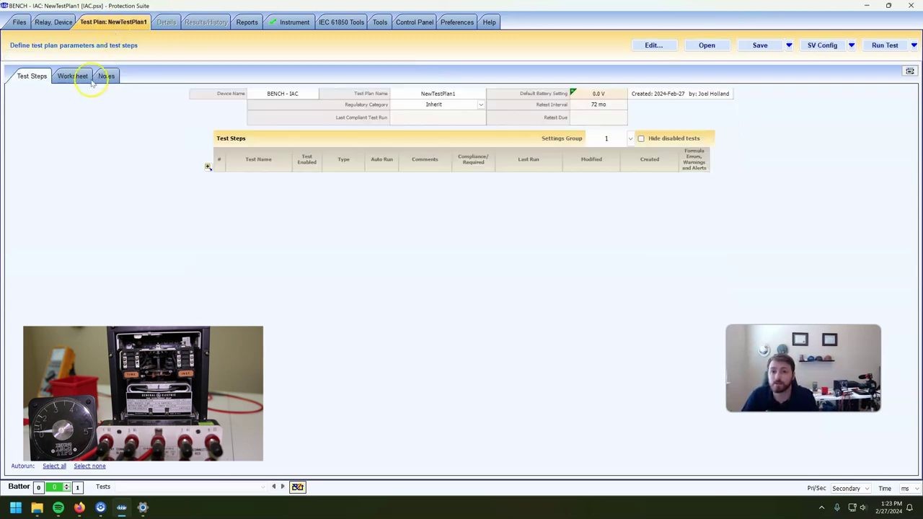
left_click(85, 77)
left_click(60, 22)
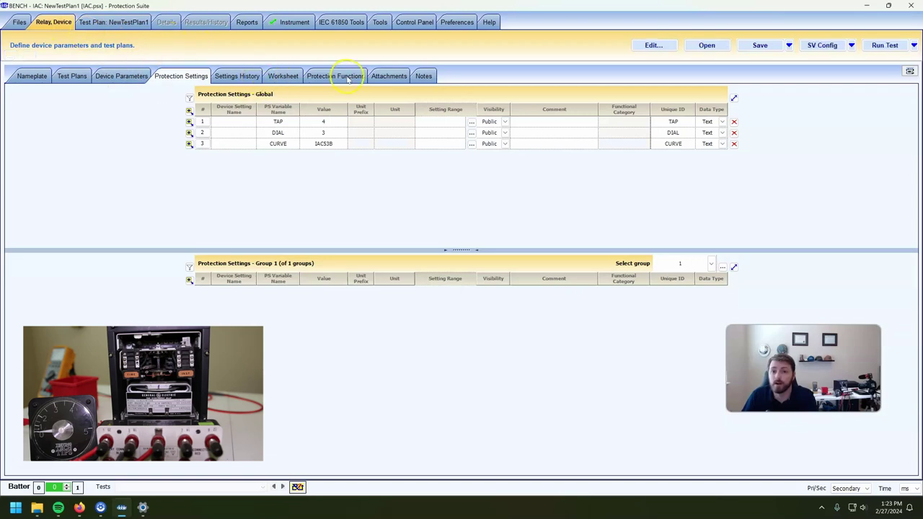
Add an overcurrent device function to the relay's protection functions and name it IAC
left_click(339, 76)
left_click(284, 103)
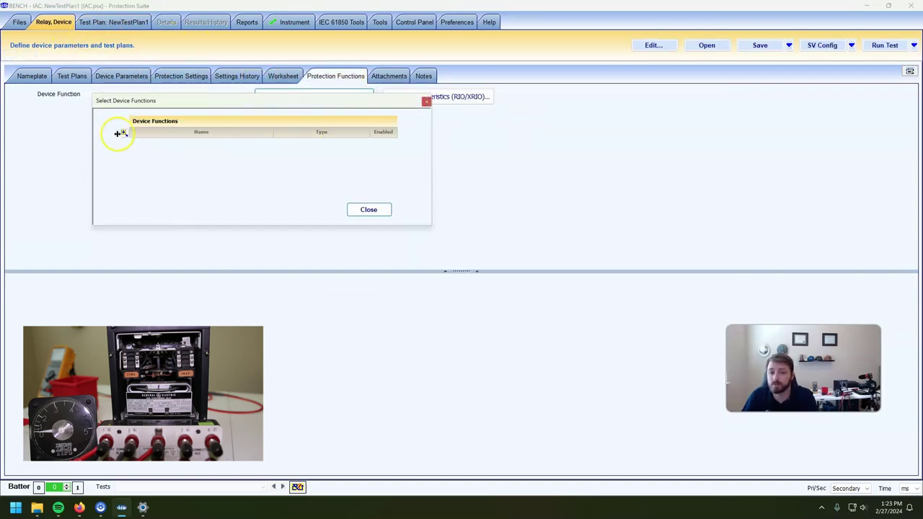
left_click(124, 132)
left_click(161, 148)
left_click(222, 143)
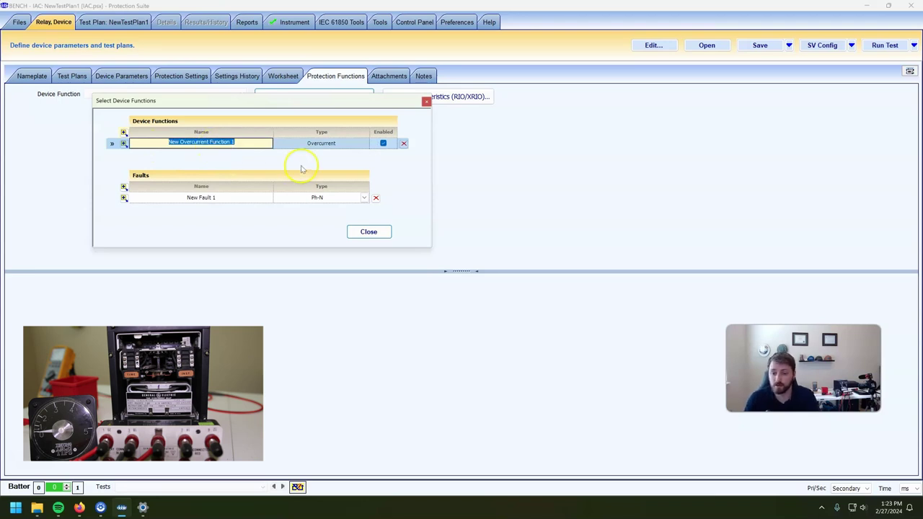
type("IAC")
key("Return")
Rename the function's Ph-N fault as IAC and close the device functions dialog
left_click(223, 202)
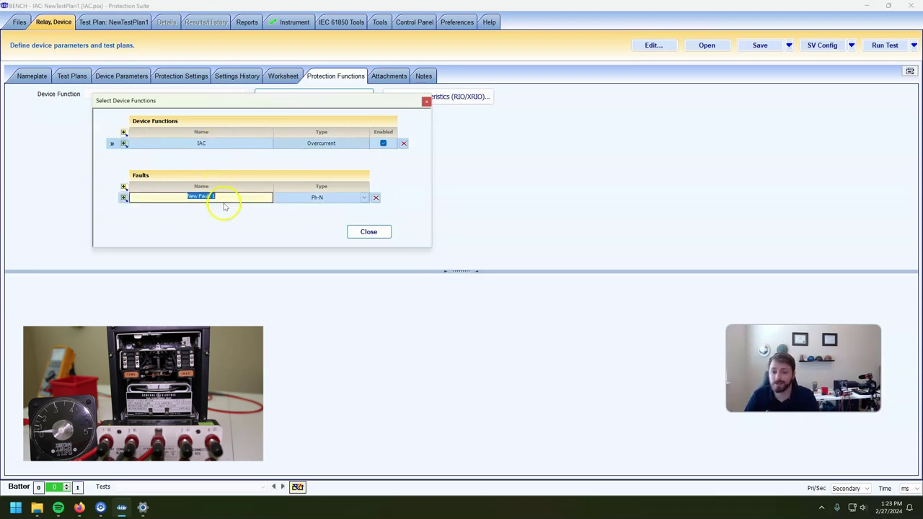
type("IAC")
right_click(226, 206)
key("Escape")
left_click(354, 234)
Add an overcurrent element to the IAC function and link its AutoLookup formula to the CURVE setting
left_click(228, 150)
left_click(292, 162)
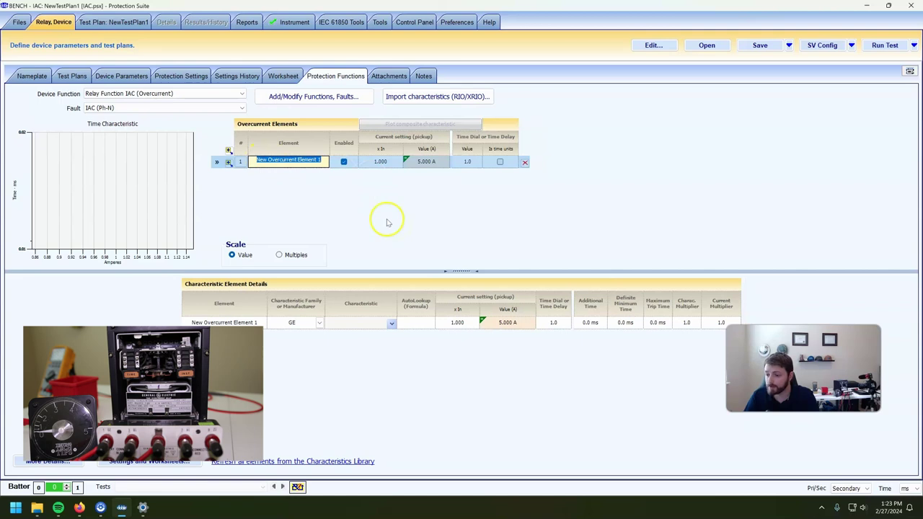
left_click(410, 325)
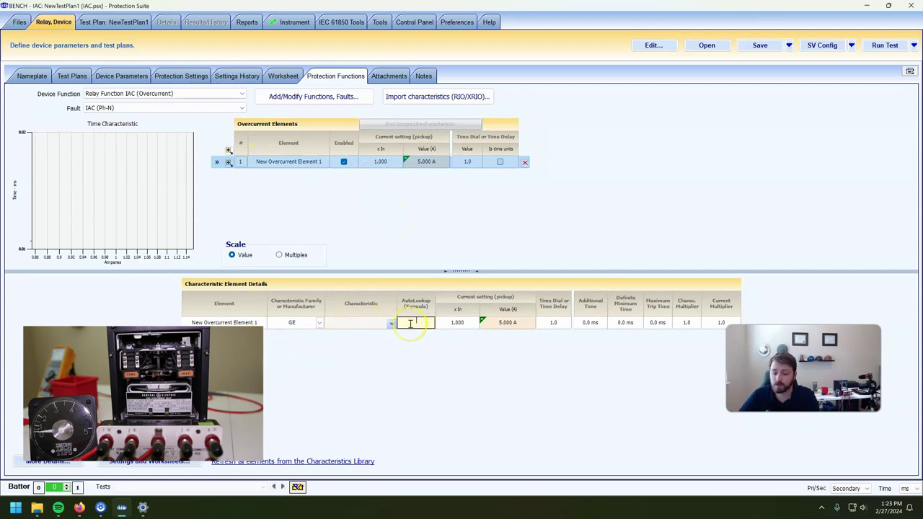
left_click(409, 323)
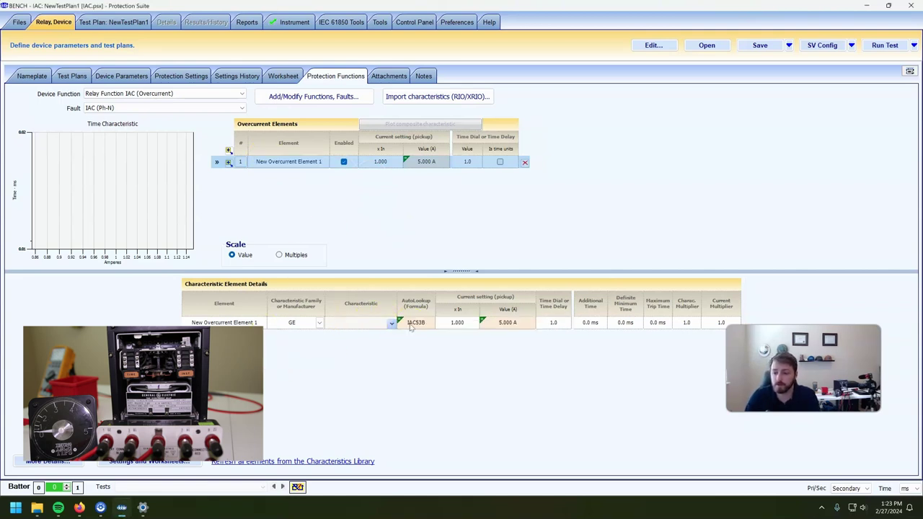
Examine the list of GE characteristics for the curve name that matches the IAC53 relay
left_click(390, 324)
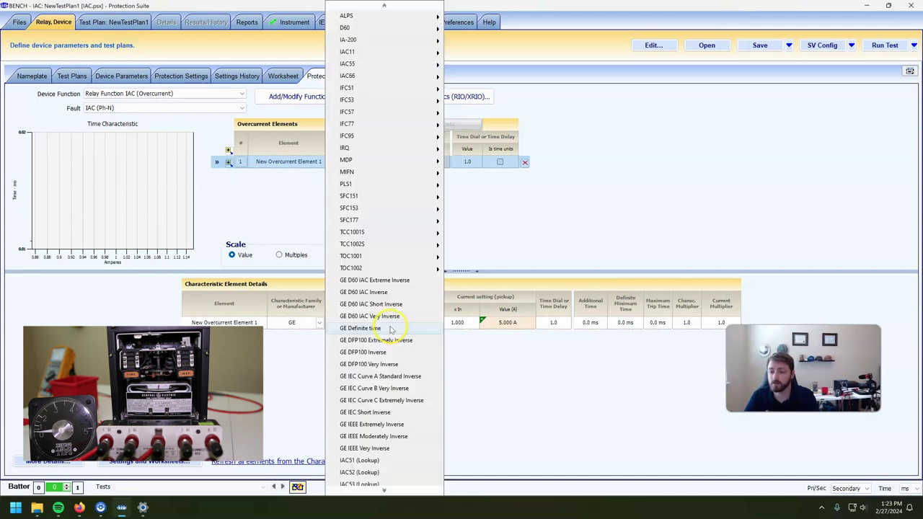
left_click(454, 360)
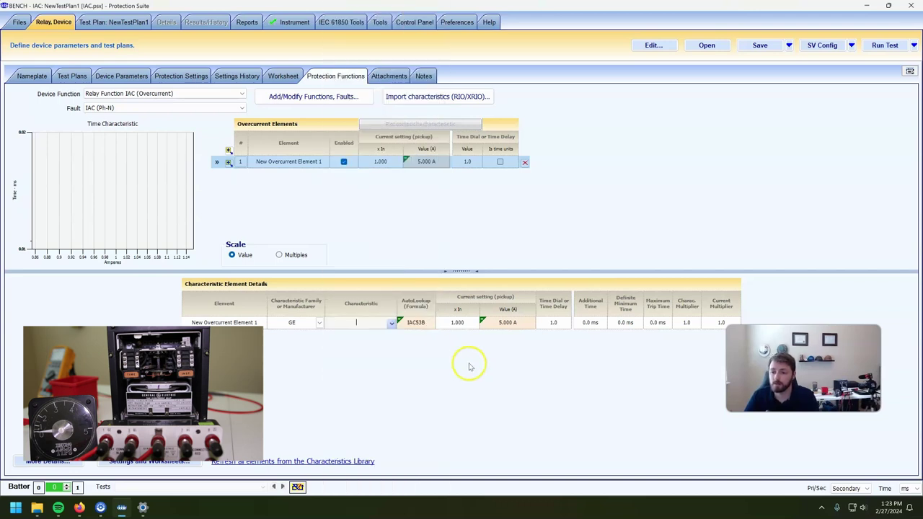
left_click(391, 324)
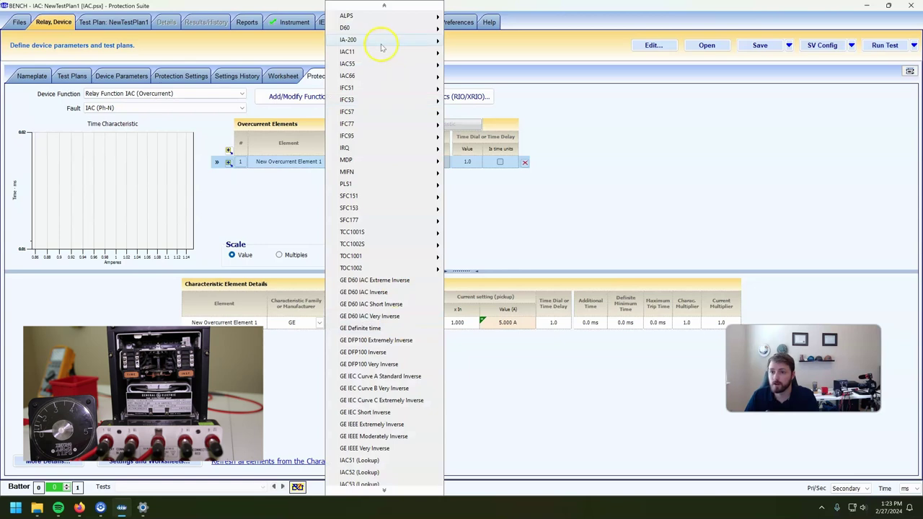
mouse_move(381, 57)
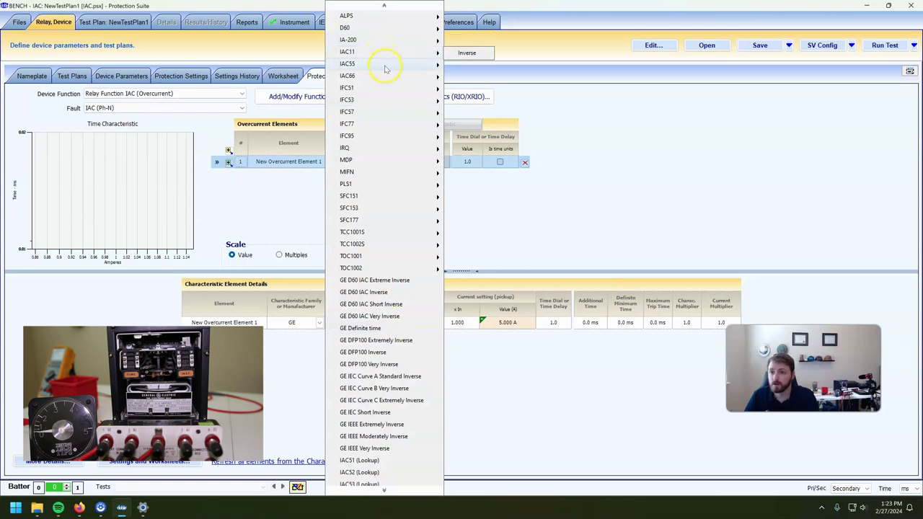
mouse_move(393, 93)
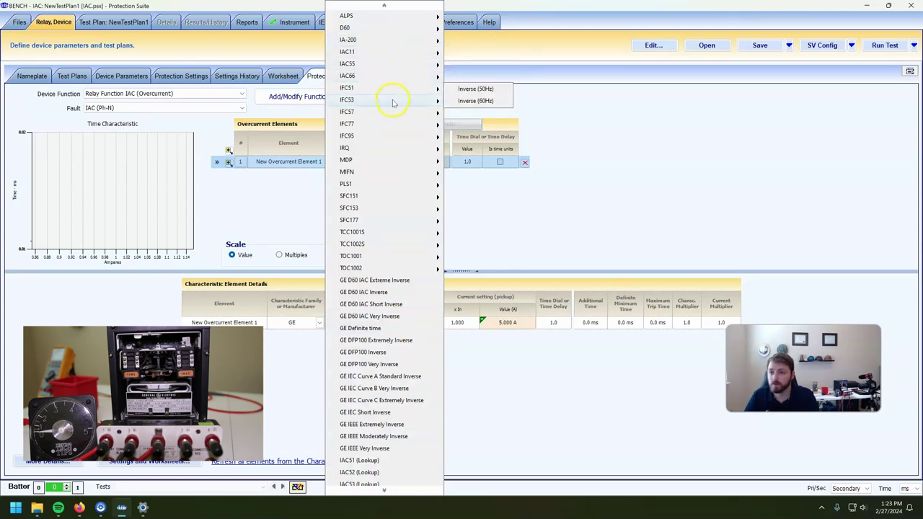
left_click(541, 209)
left_click(390, 330)
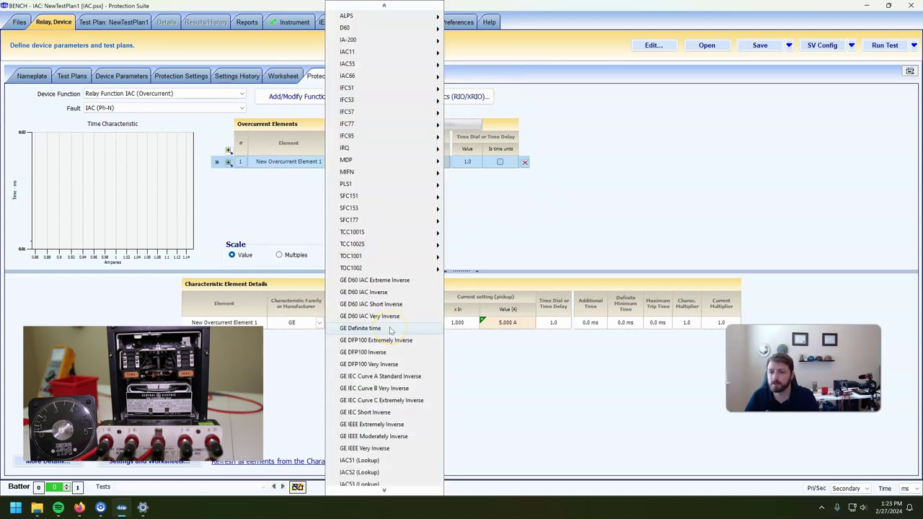
mouse_move(421, 95)
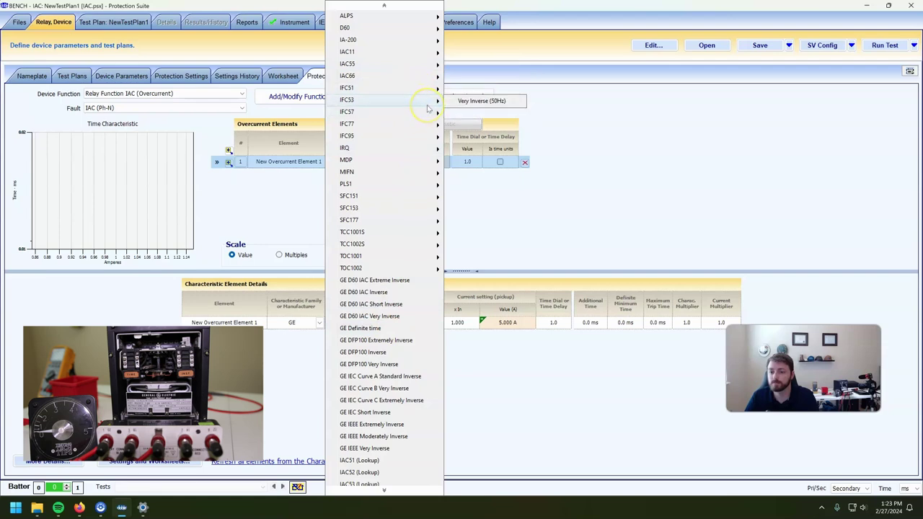
mouse_move(389, 490)
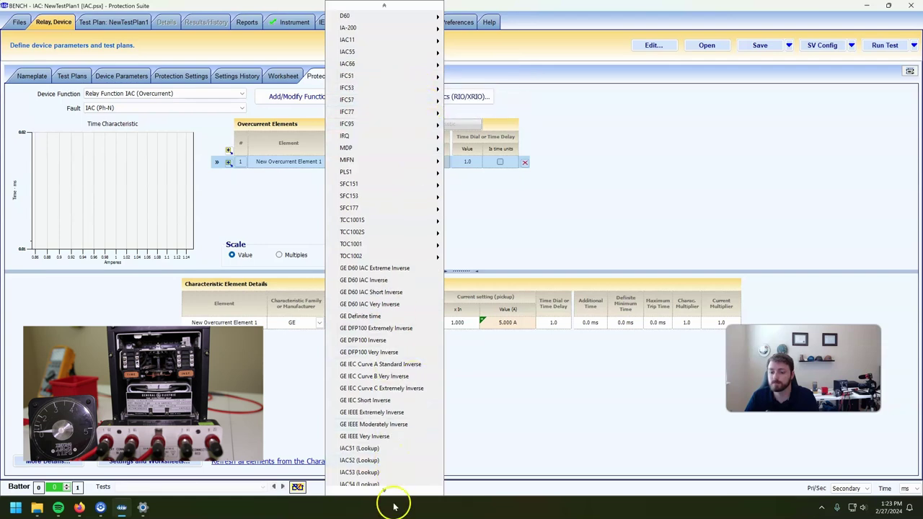
left_click(375, 424)
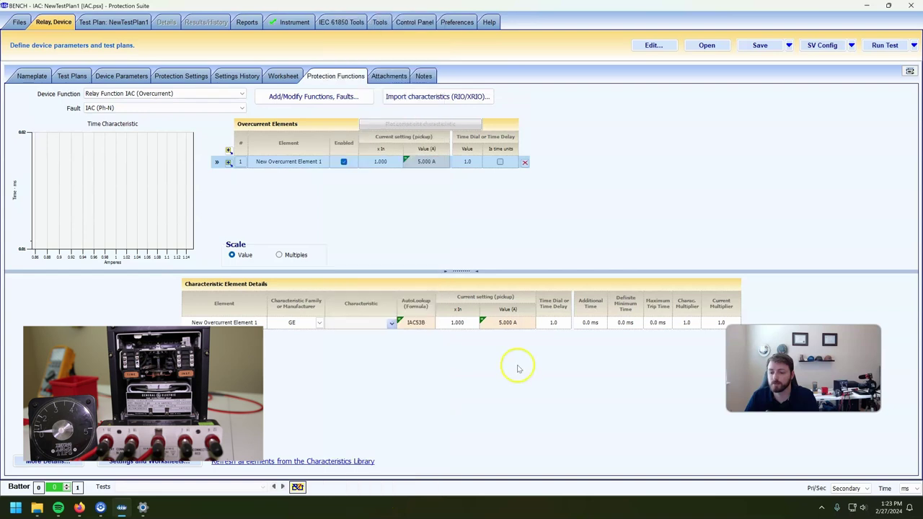
Set the value of the global CURVE protection setting to IAC53
left_click(113, 22)
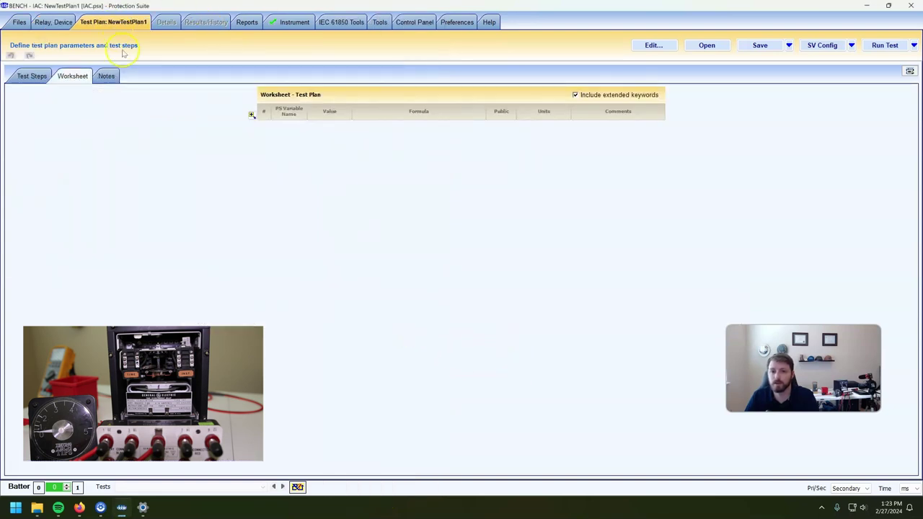
left_click(58, 21)
left_click(180, 75)
left_click(326, 142)
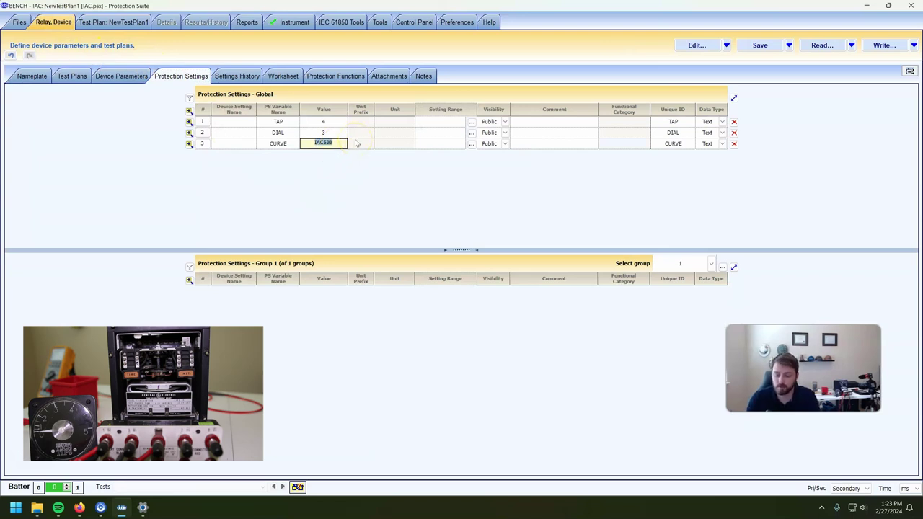
type("3B")
key("Tab")
left_click(202, 219)
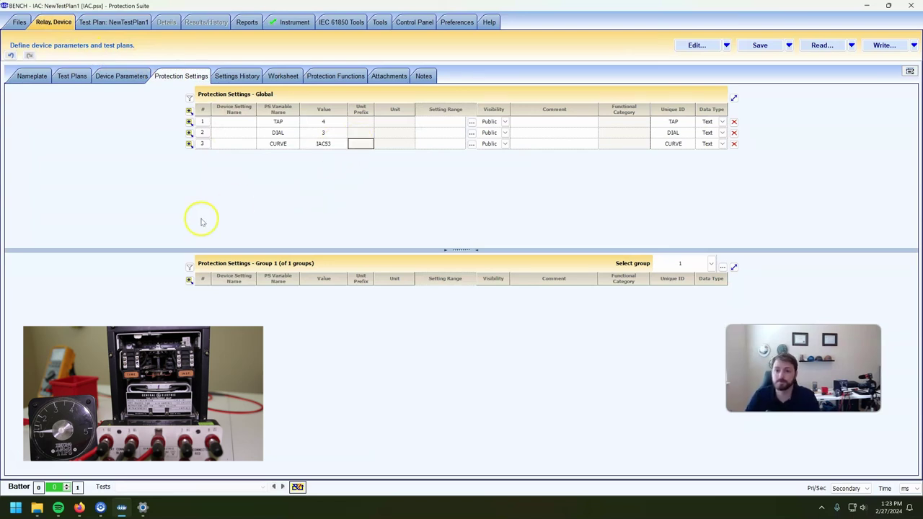
Check the overcurrent element's characteristic and plotted time curve in the protection functions
left_click(134, 26)
left_click(53, 21)
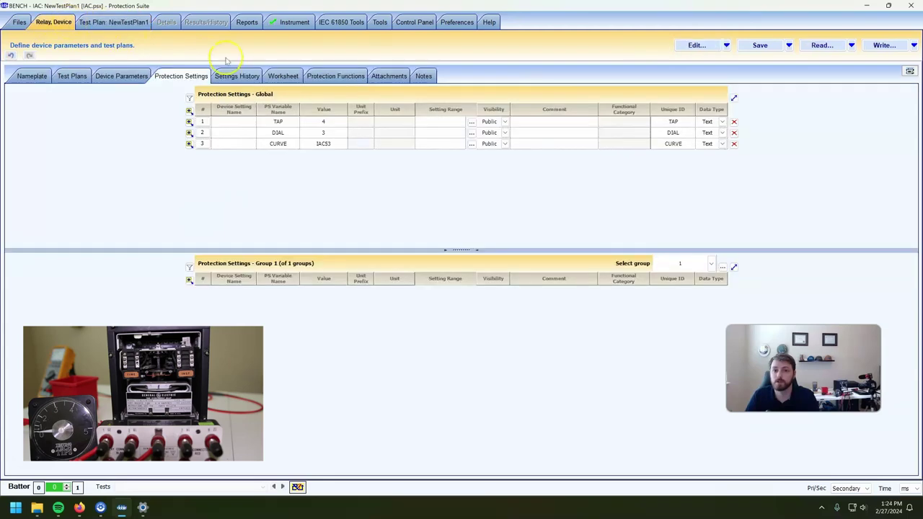
left_click(146, 78)
left_click(180, 77)
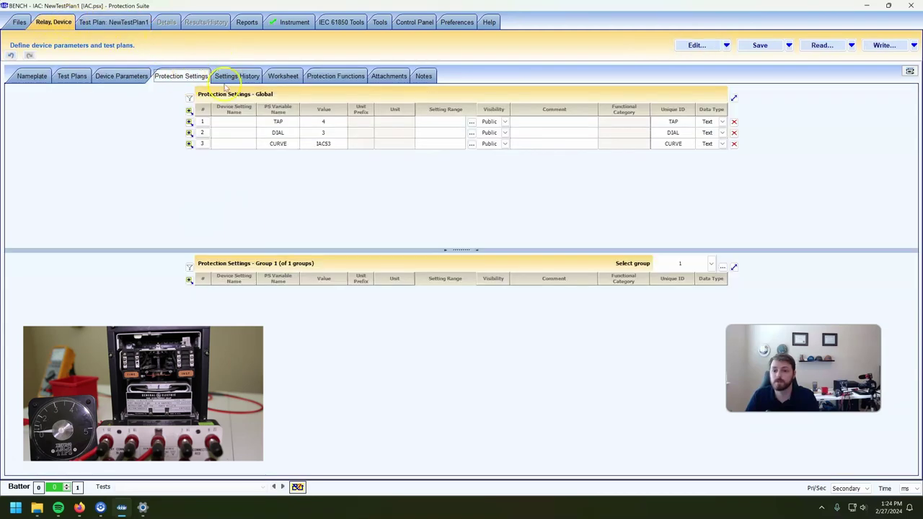
left_click(240, 76)
left_click(324, 76)
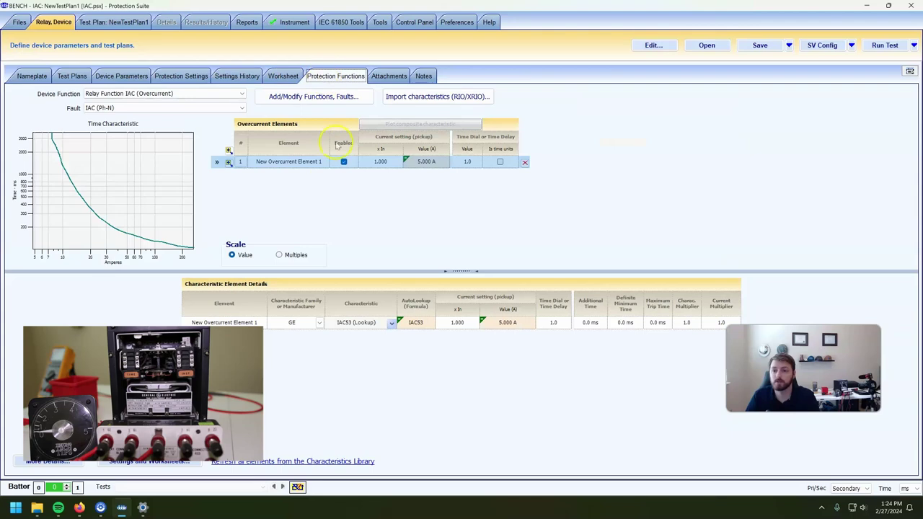
left_click(396, 326)
left_click(449, 353)
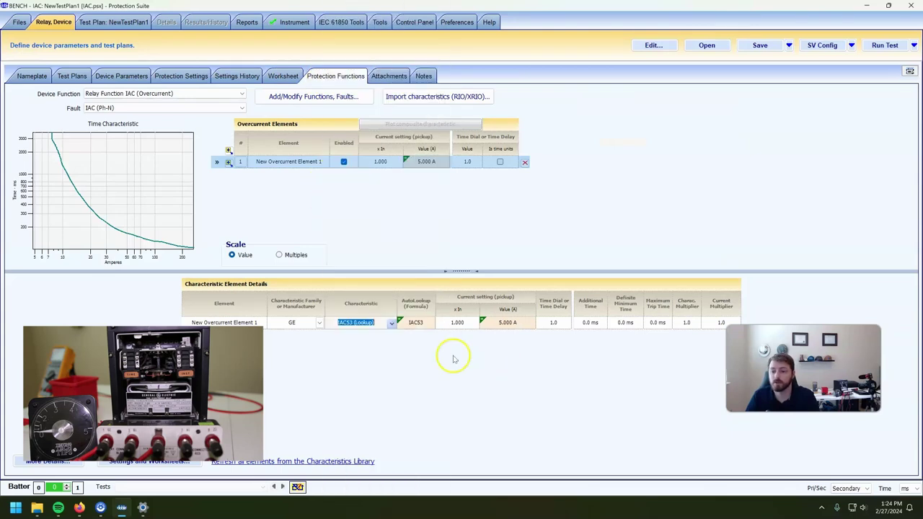
Set the overcurrent element's pickup current value to the formula =TAP
left_click(496, 324)
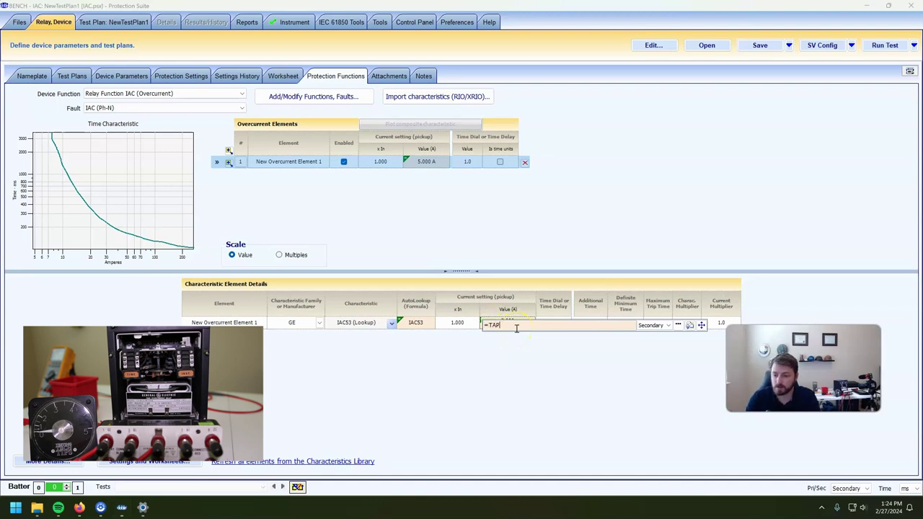
type("=TAP")
left_click(514, 333)
Set the overcurrent element's time dial to the DIAL setting, correcting the formula's spelling
left_click(554, 324)
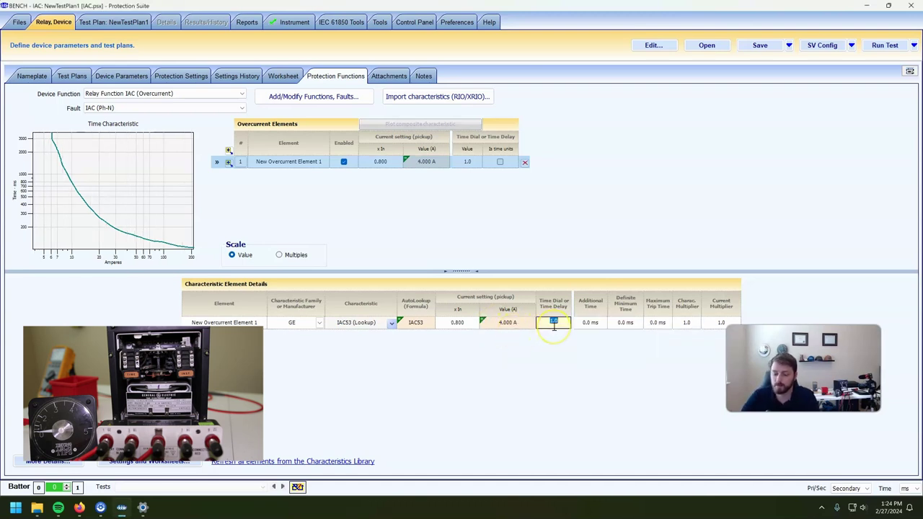
left_click(553, 323)
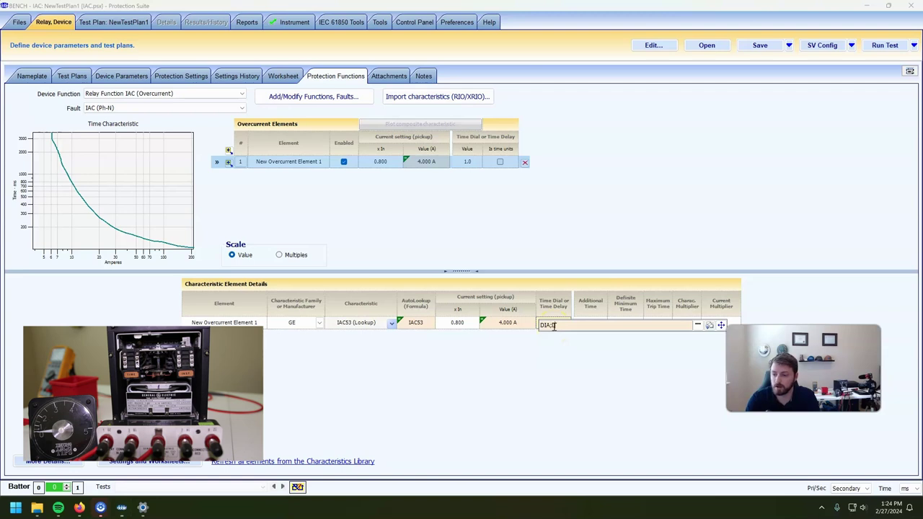
type("DIA;L")
key("Return")
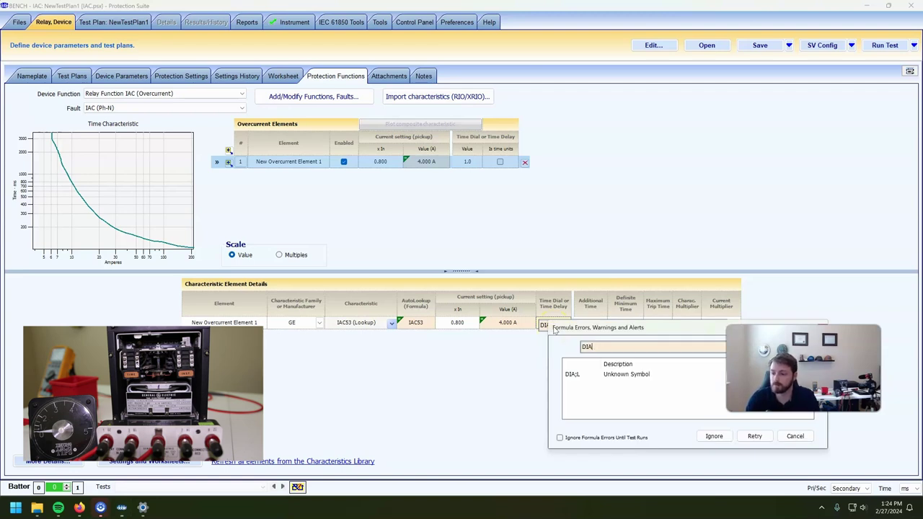
key("Return")
left_click(444, 218)
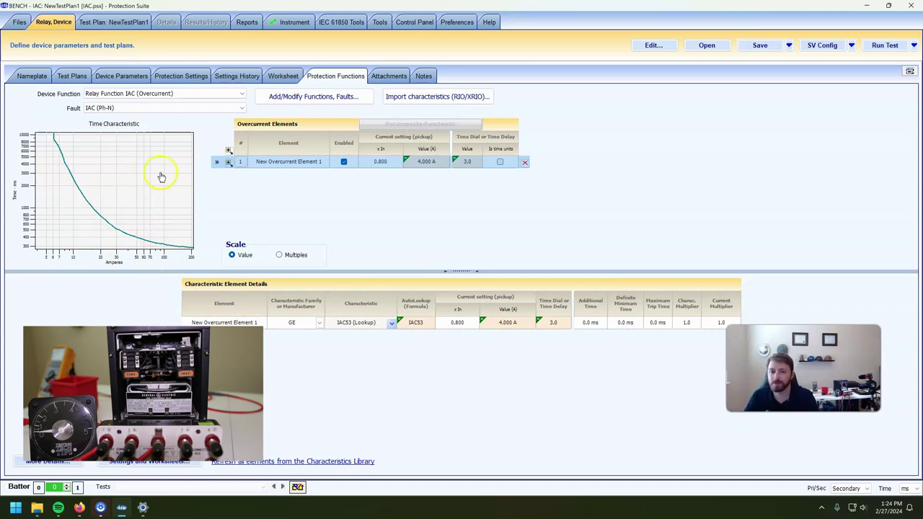
left_click(134, 24)
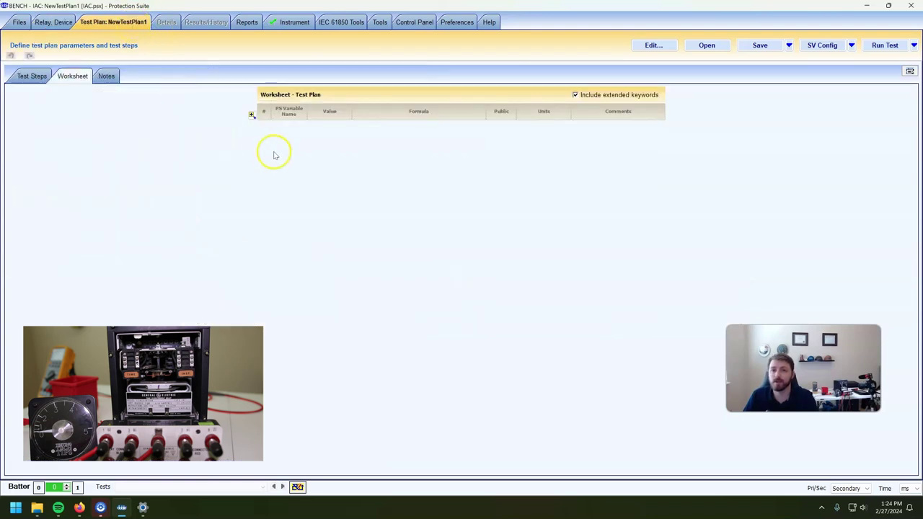
left_click(251, 115)
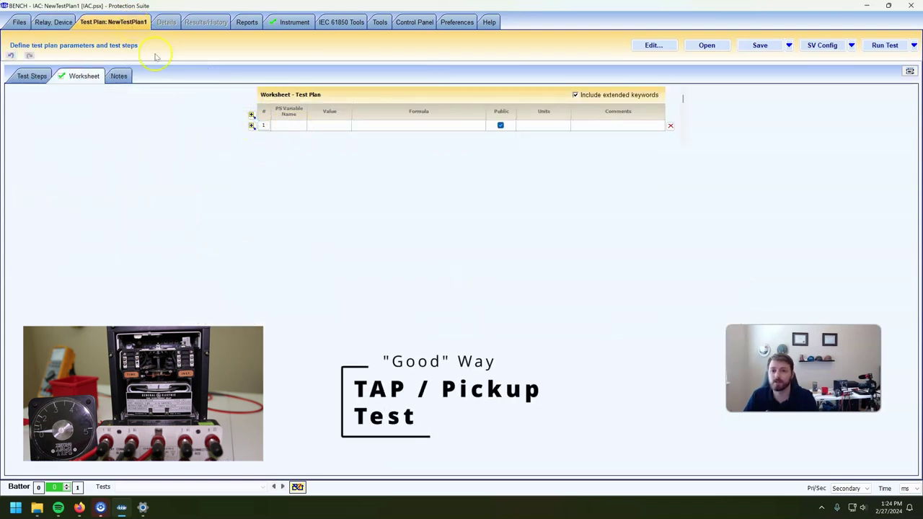
left_click(669, 126)
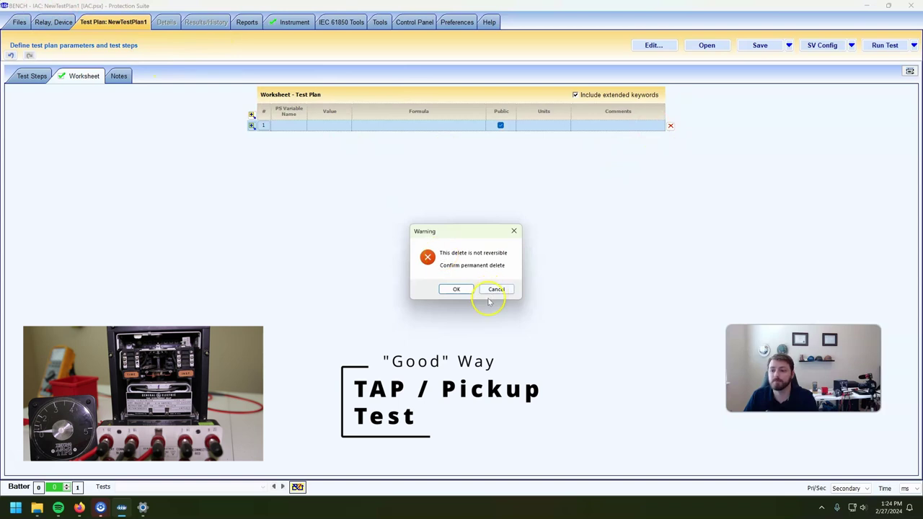
left_click(456, 288)
left_click(57, 22)
Add a steady state Manual Current Ramp (CREEPI) test to the test plan's steps
left_click(81, 22)
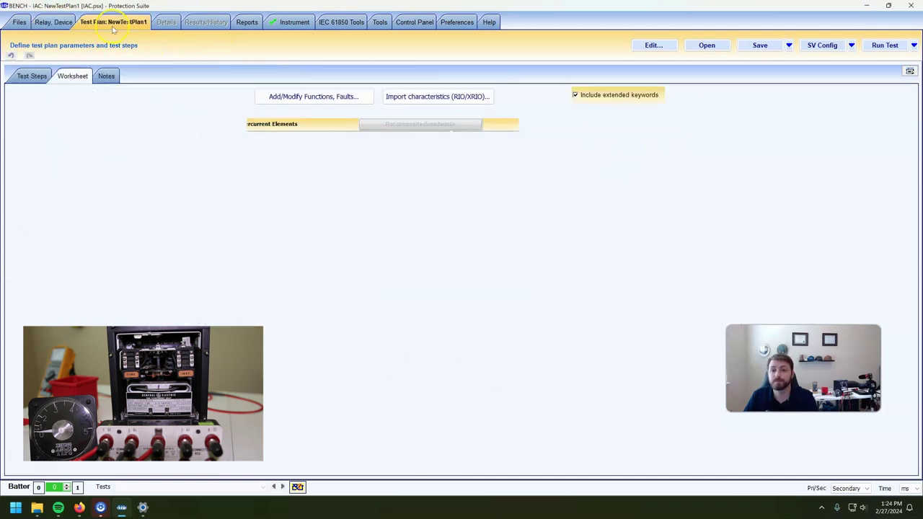
left_click(43, 76)
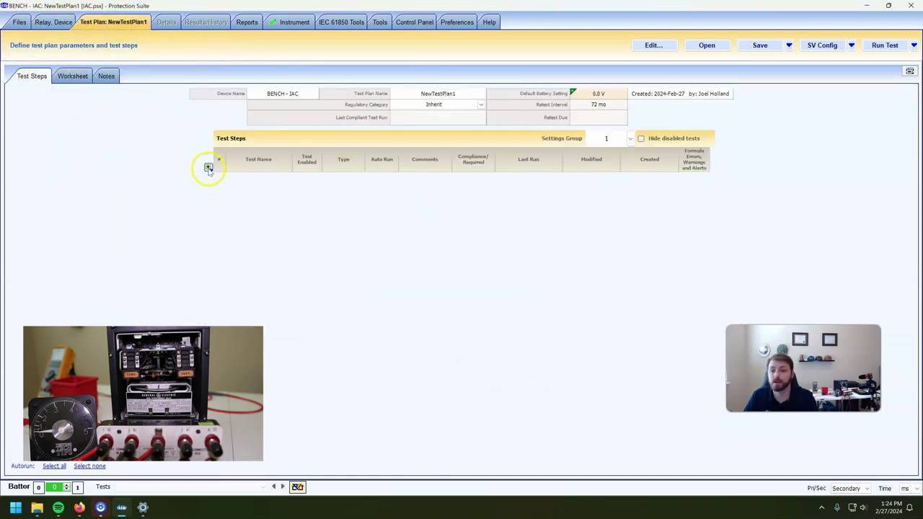
left_click(207, 166)
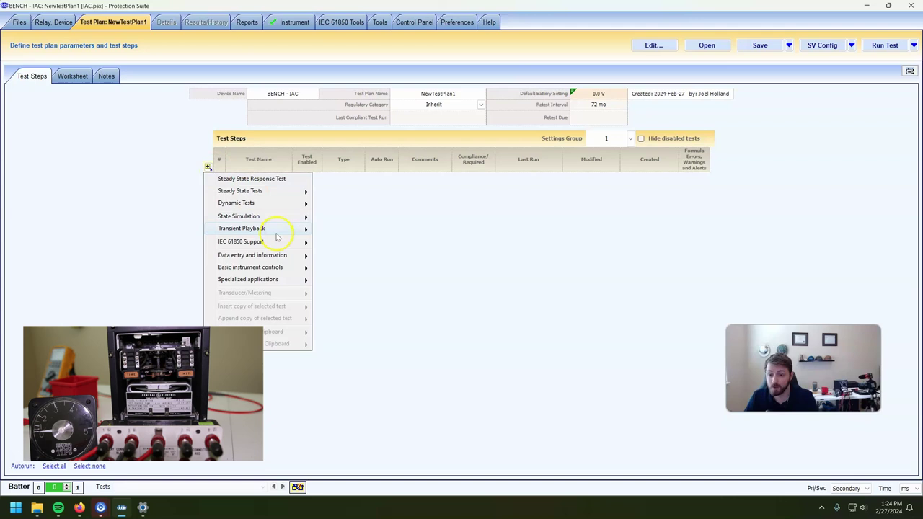
mouse_move(277, 247)
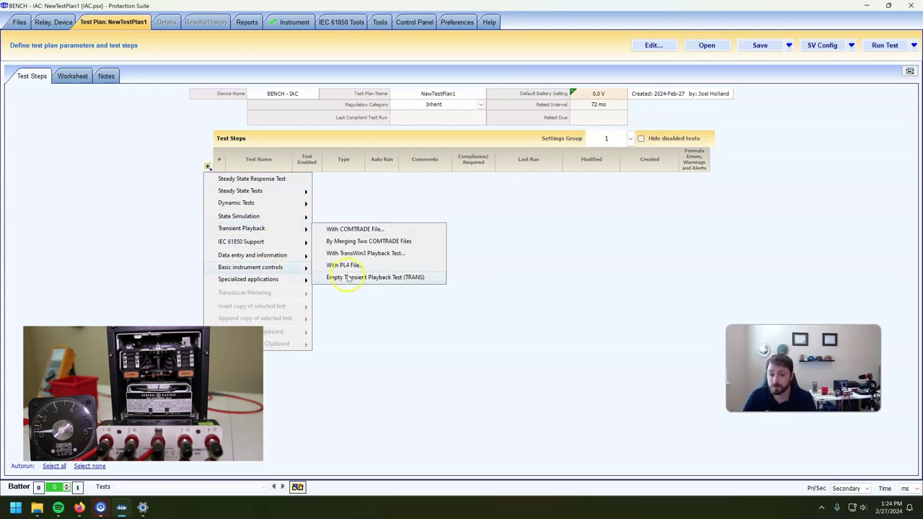
mouse_move(265, 197)
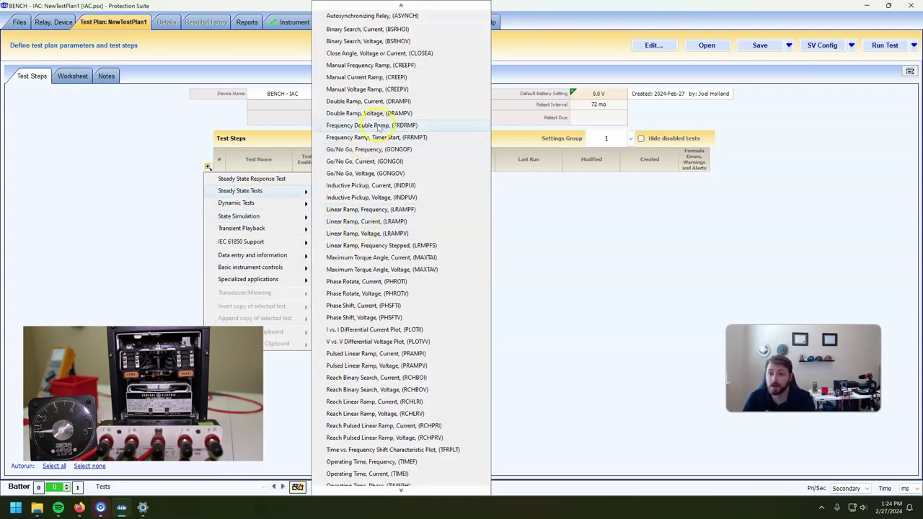
left_click(388, 77)
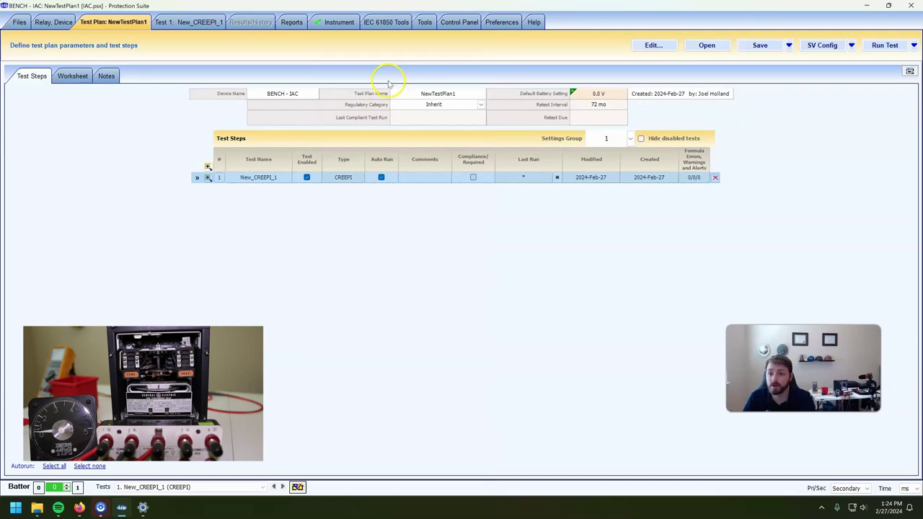
Rename the new current ramp test to MANUAL PICKUP
left_click(283, 185)
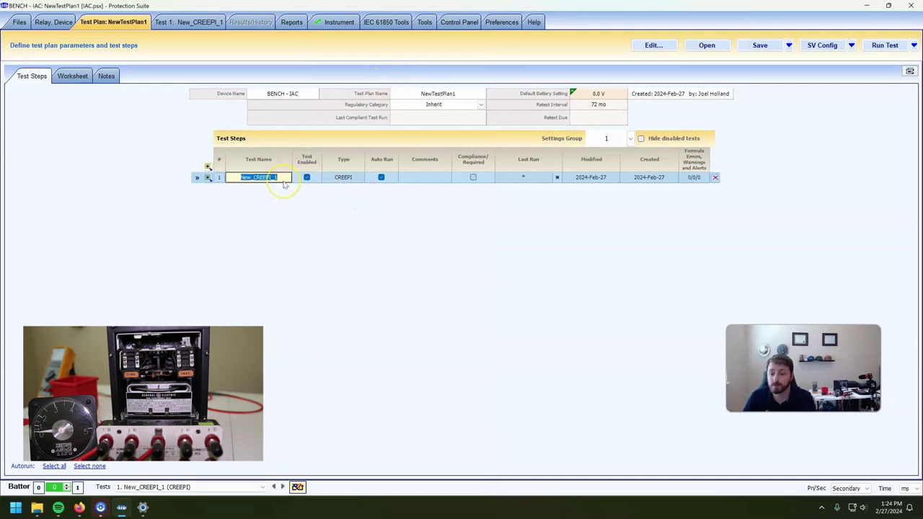
type("MANUAL")
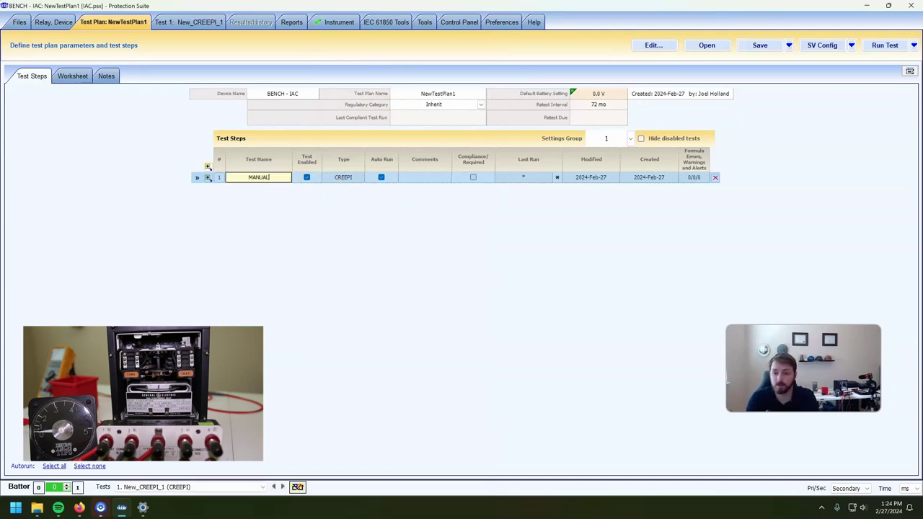
type(" PICKUP")
key("Return")
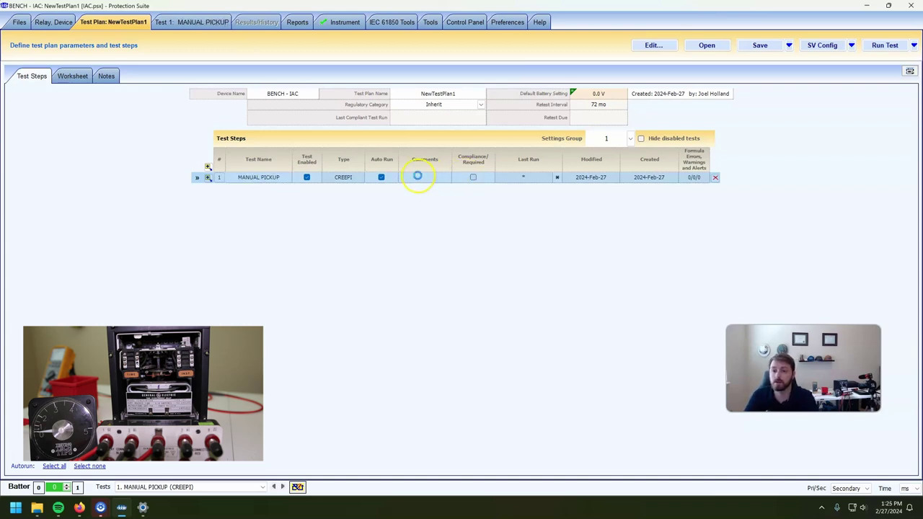
Enter the TAP setting as the label of the MANUAL PICKUP test point
left_click(285, 137)
type("4")
key("Return")
left_click(272, 138)
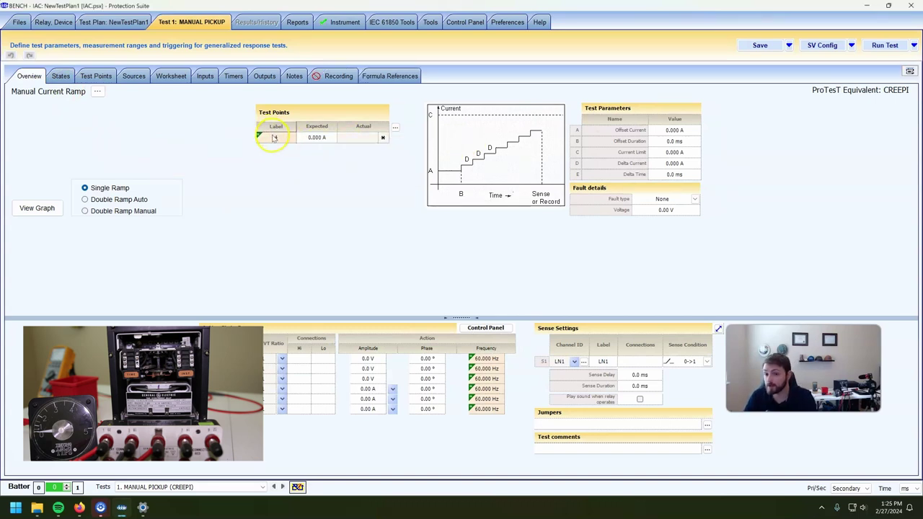
left_click(285, 144)
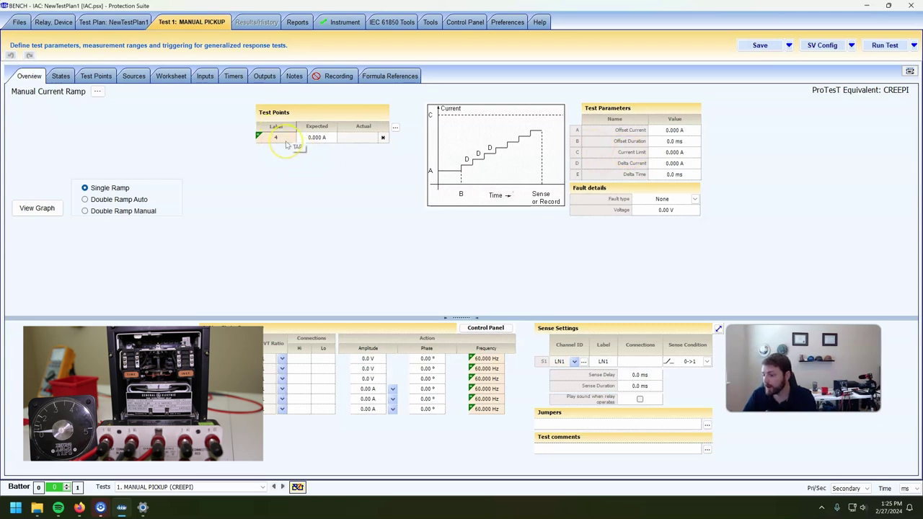
Set the ramp's offset current to the formula MAXEXPECTEDVALUE*0.9
left_click(693, 130)
key("BackSpace")
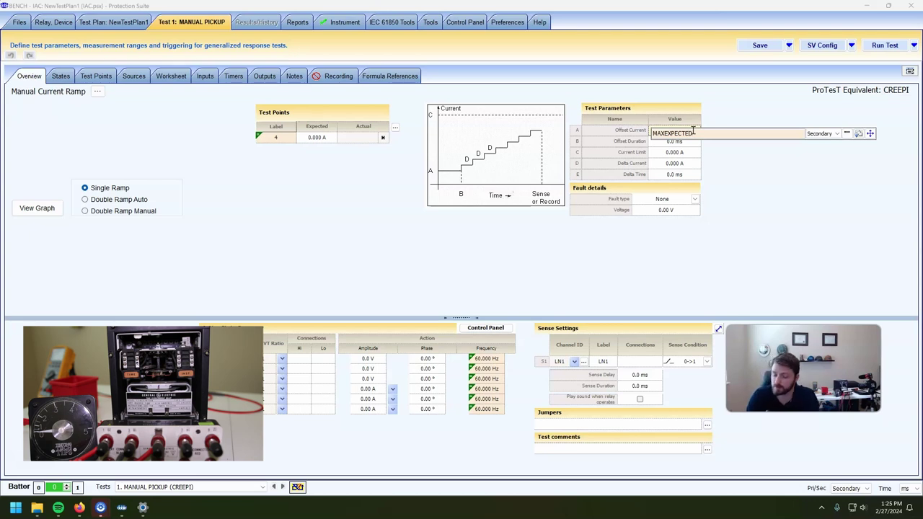
key("Return")
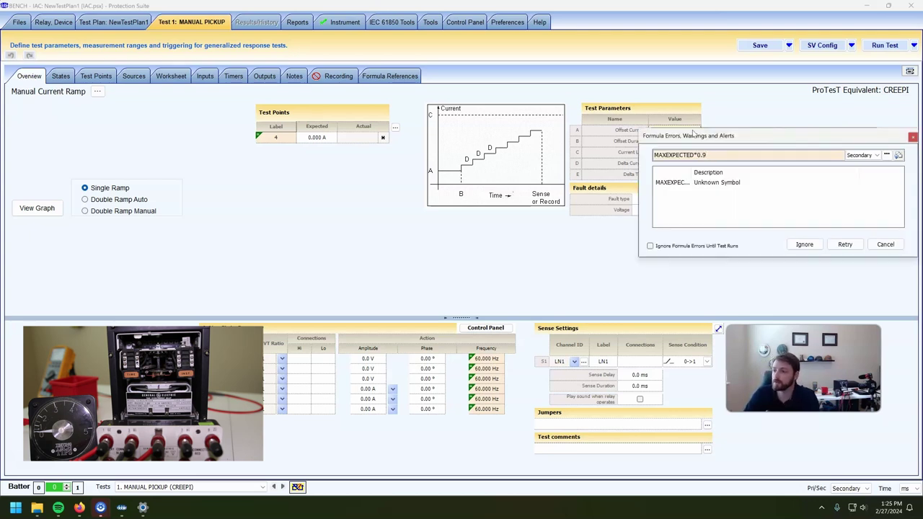
key("Return")
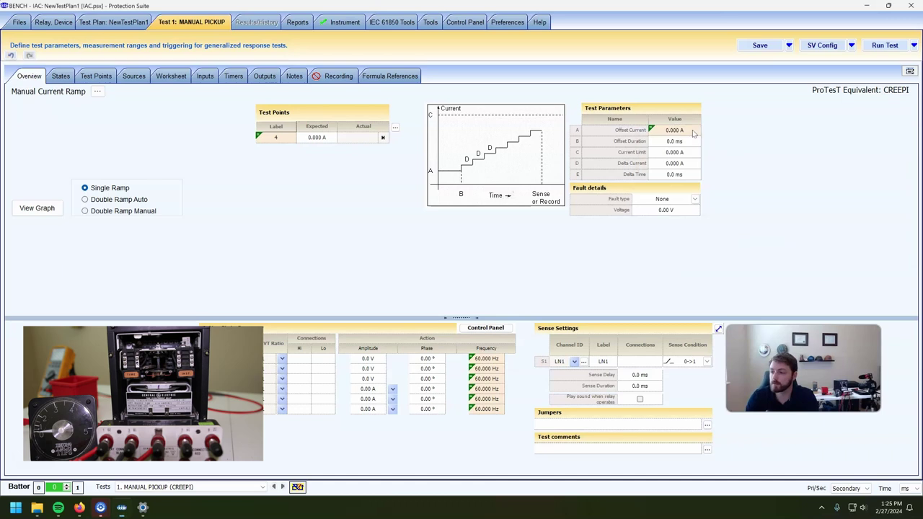
left_click(693, 134)
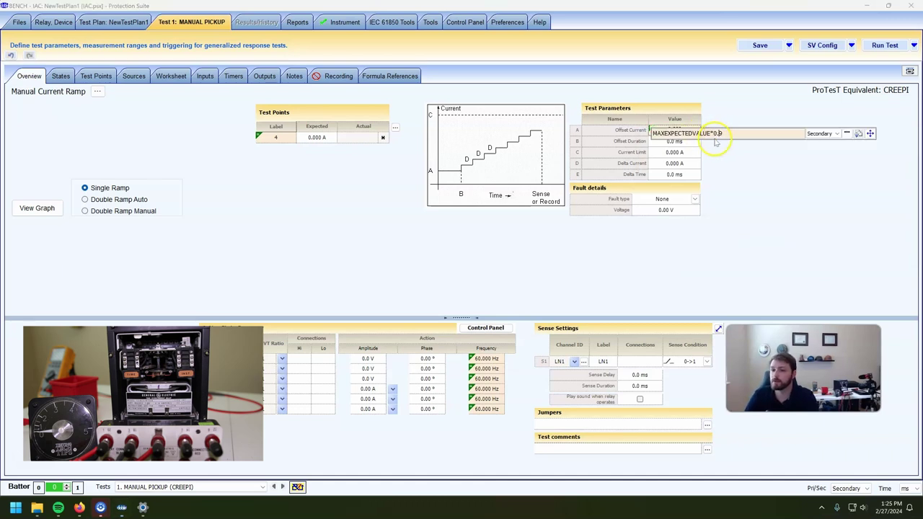
left_click(409, 160)
Clear the test point's label and enter the TAP setting, 4 A, as its expected current
left_click(315, 137)
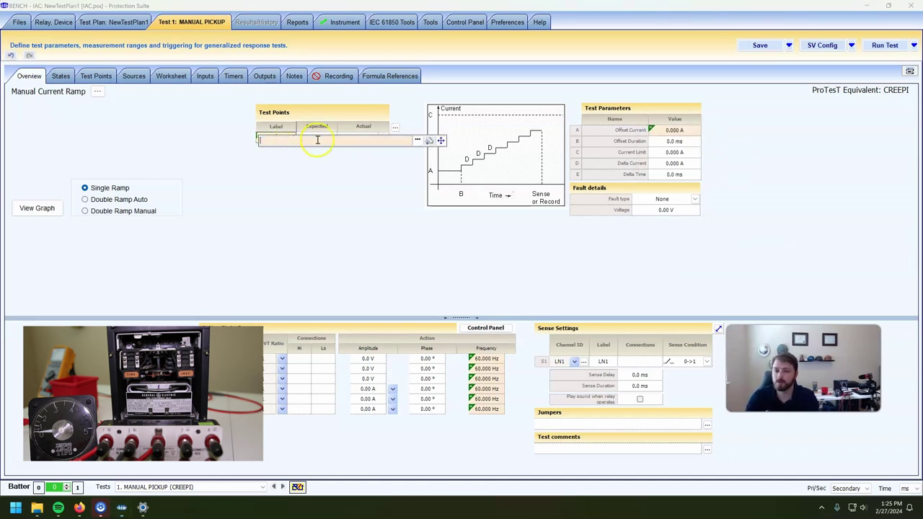
key("Escape")
left_click(274, 137)
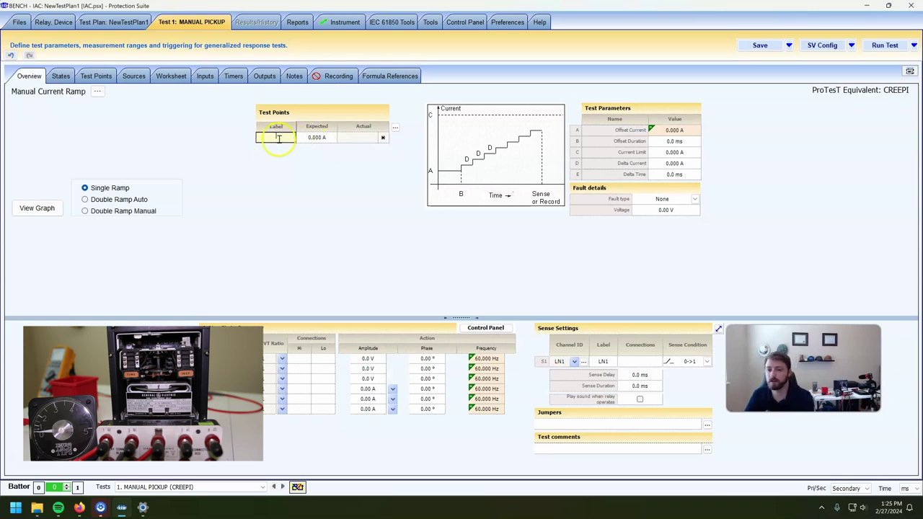
key("Tab")
type("4")
key("Return")
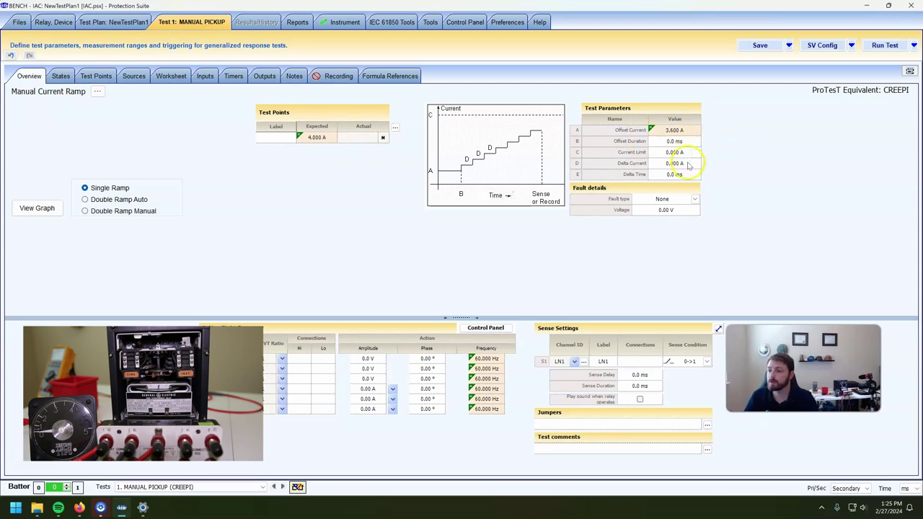
Copy the offset current formula into the delta current and change it to MAXEXPECTEDVALUE*0.01
left_click(677, 130)
key("ctrl+c")
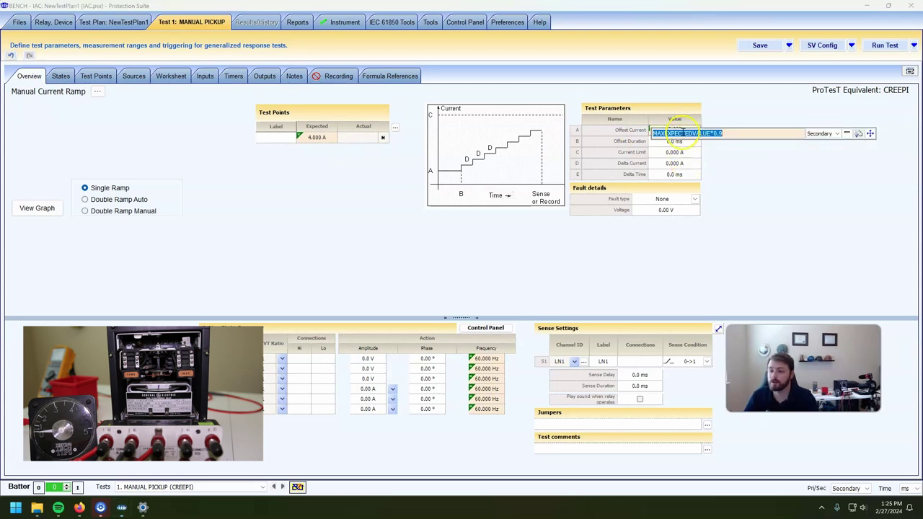
left_click(674, 163)
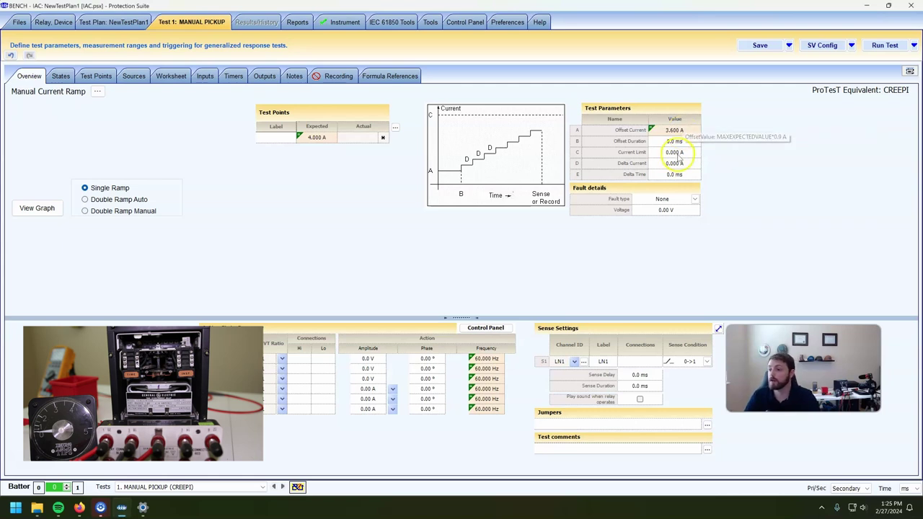
key("ctrl+v")
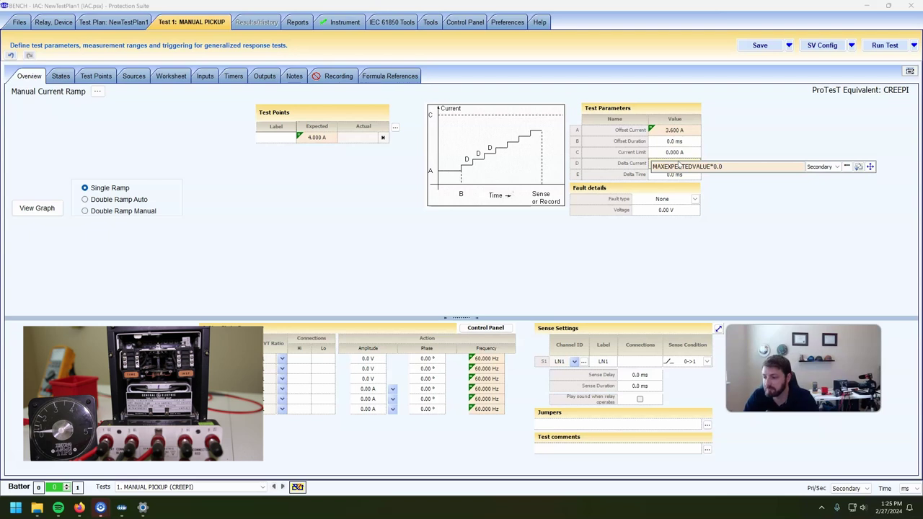
key("Return")
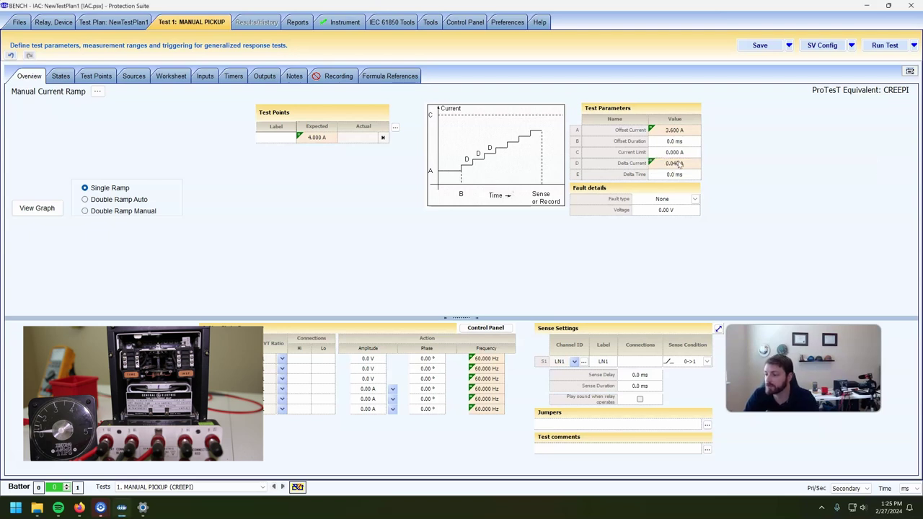
Switch to Firefox and check the GEH-1788L manual's acceptance tests for the main unit's pickup tolerance
left_click(79, 507)
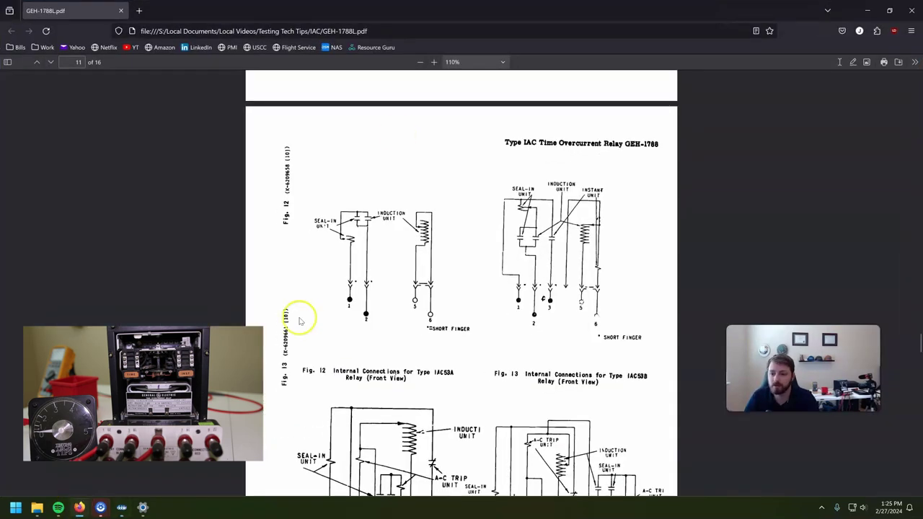
scroll(461, 256, "down", 10)
scroll(472, 259, "down", 15)
scroll(447, 231, "up", 15)
scroll(402, 184, "down", 7)
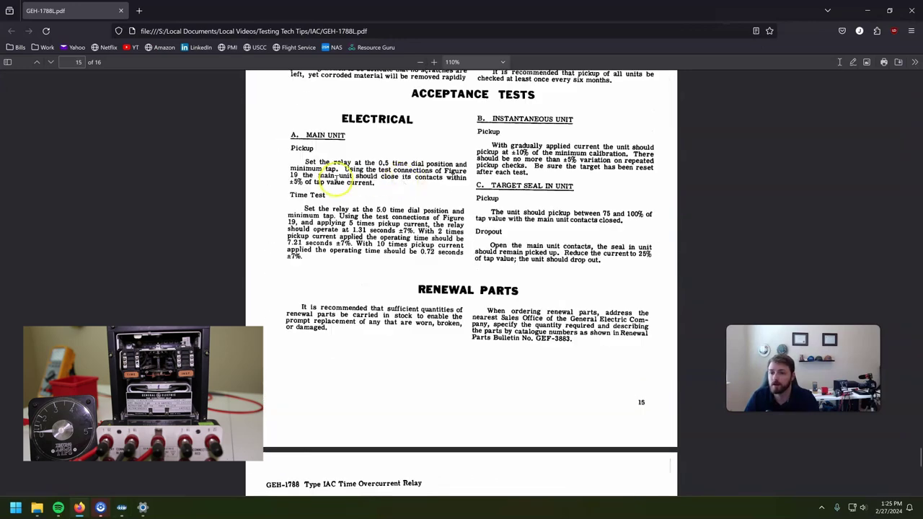
double_click(594, 18)
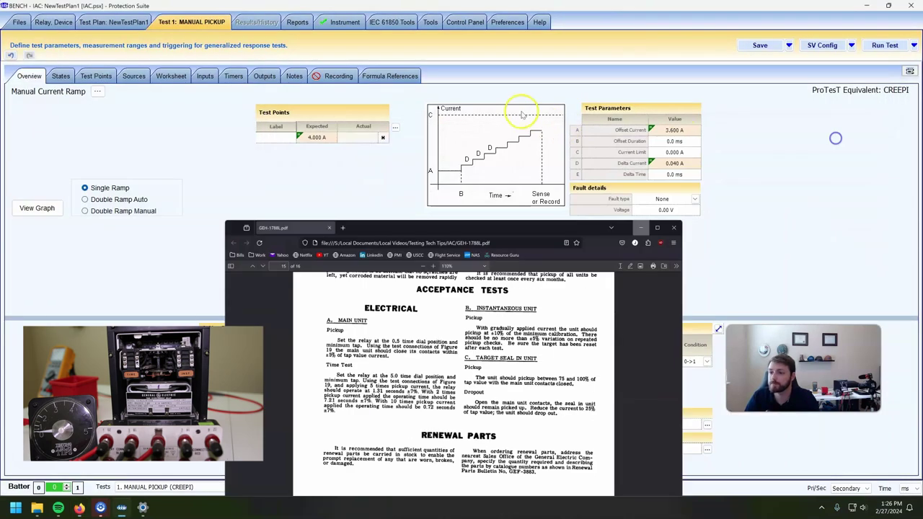
left_click(522, 114)
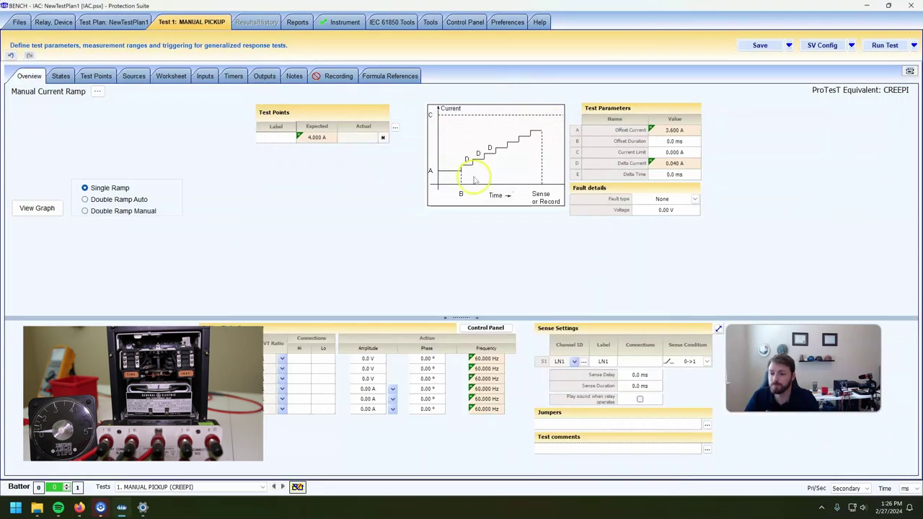
Set the test point's minus and plus tolerances to 5 % each and return to the test overview
left_click(101, 76)
left_click(521, 132)
type("5")
key("Tab")
type("5")
key("Tab")
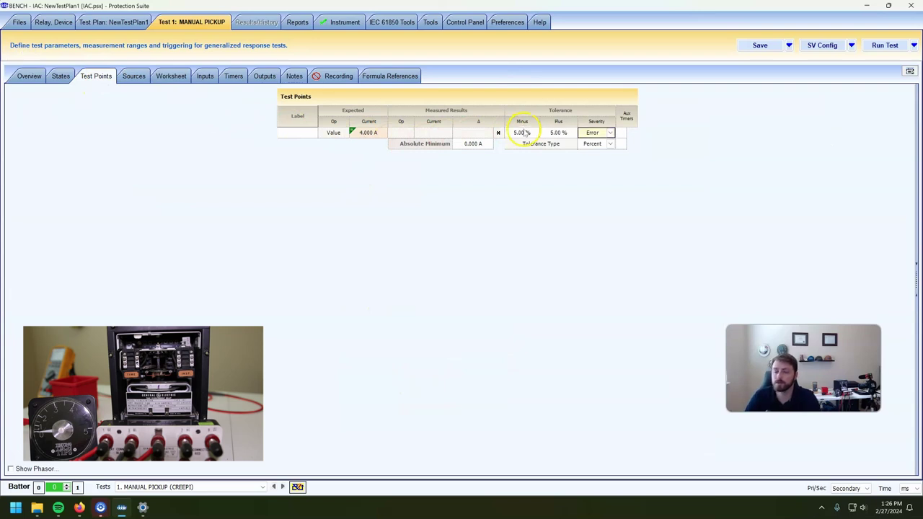
left_click(29, 76)
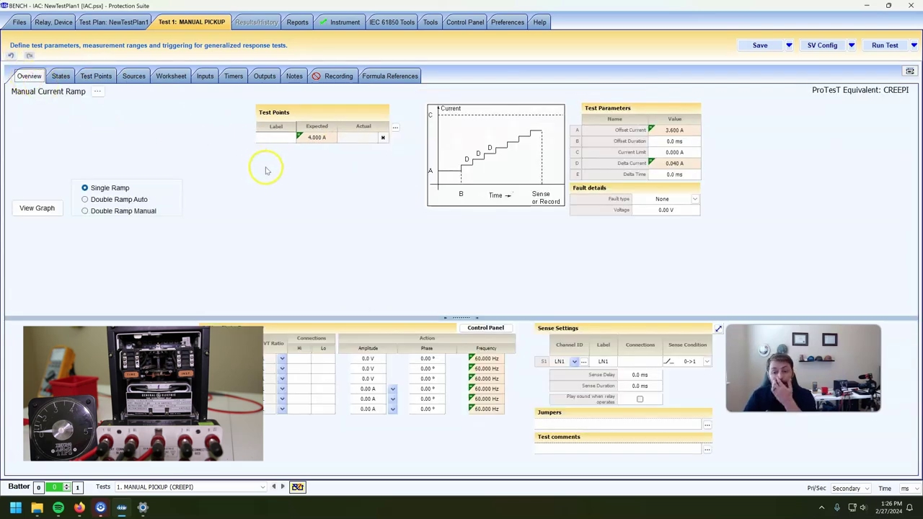
Assign relay terminals 5 and 6 as source IA's high and low connections and 1-2 as the sense input LN1's connections
left_click(299, 389)
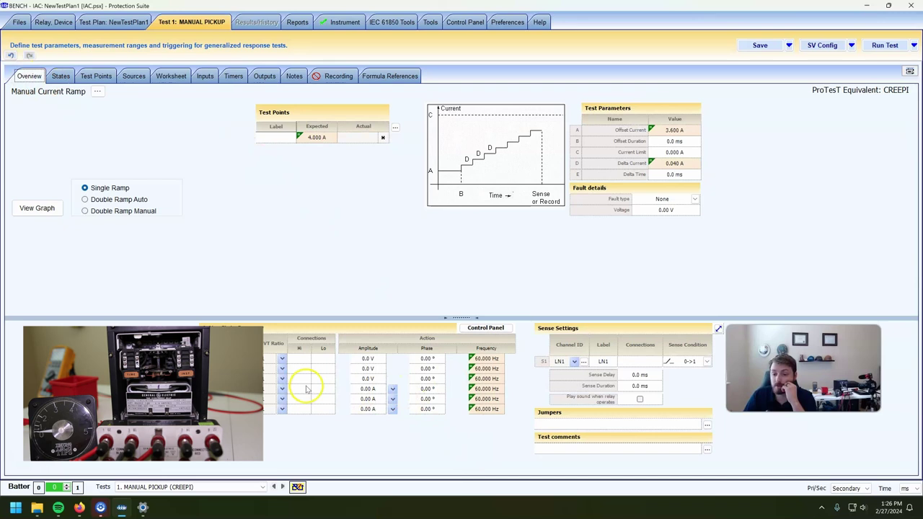
type("5")
key("Tab")
type("6")
key("Tab")
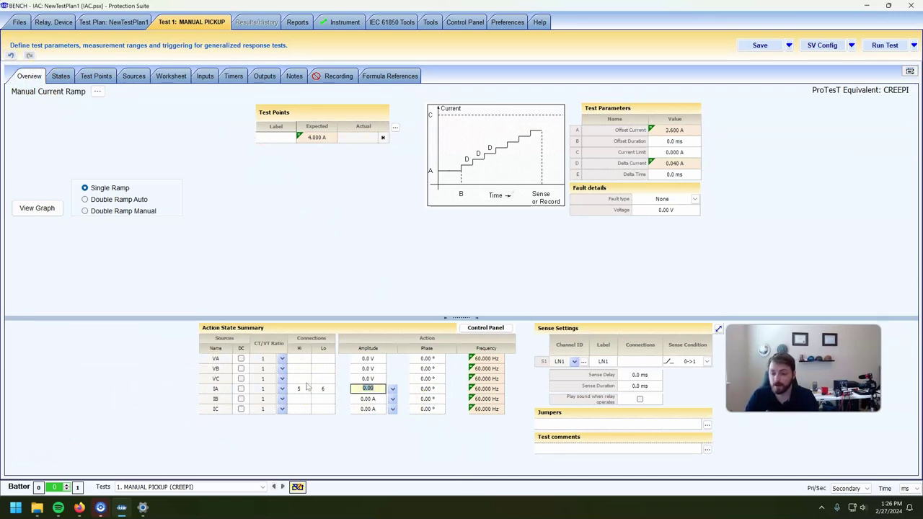
left_click(637, 364)
type("1-2")
key("Tab")
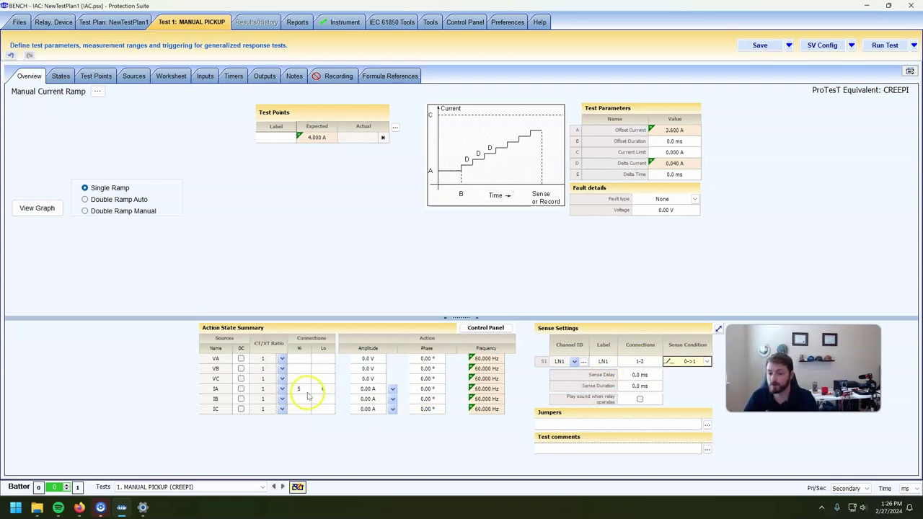
Review the test's source configuration and make IA the ramped source by setting its amplitude to Action
left_click(134, 76)
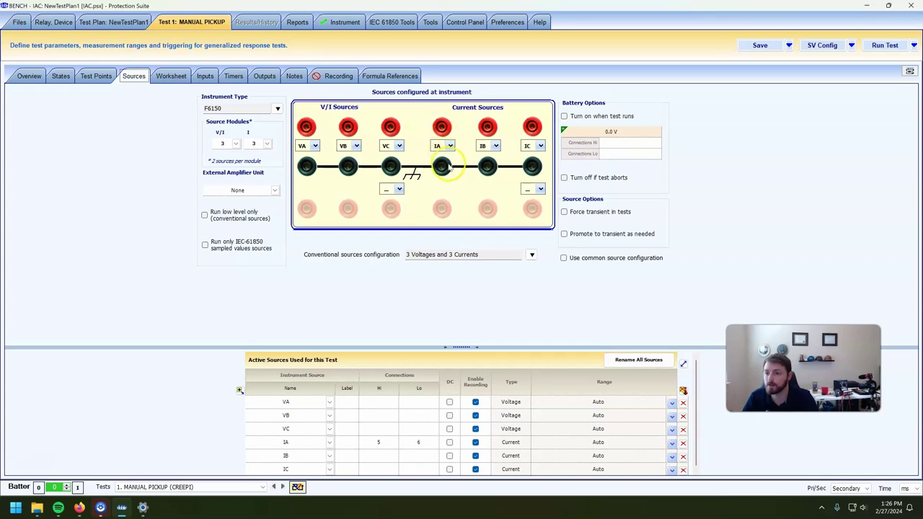
left_click(25, 75)
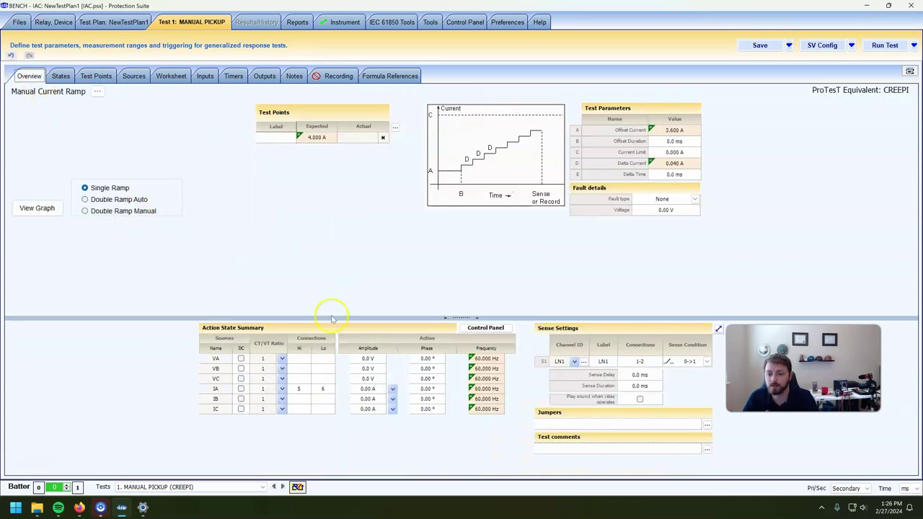
left_click(392, 388)
left_click(404, 413)
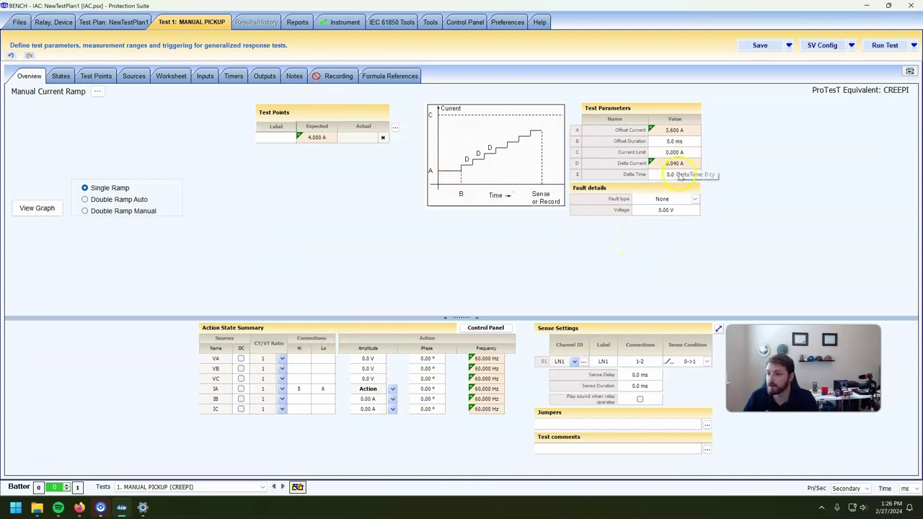
Try to run the manual pickup test, accepting the instrument details and suppressing that prompt unless the instrument changes
left_click(885, 45)
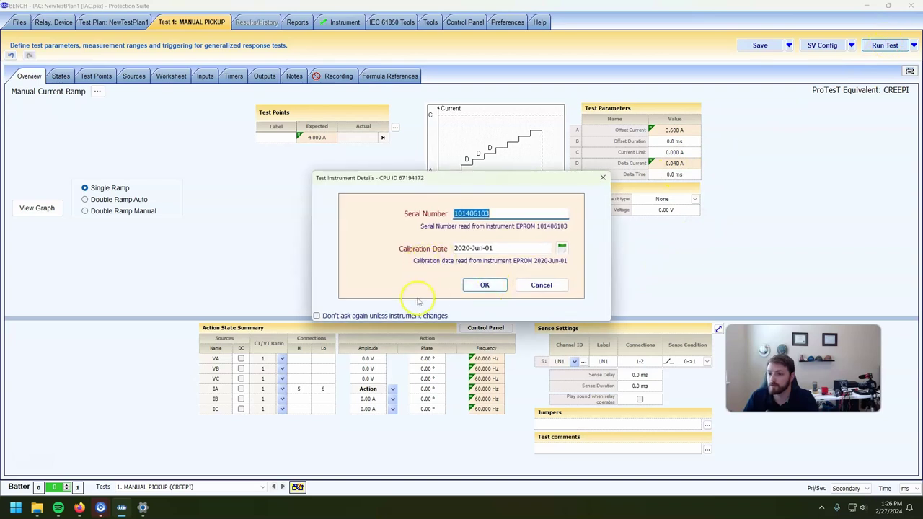
left_click(316, 315)
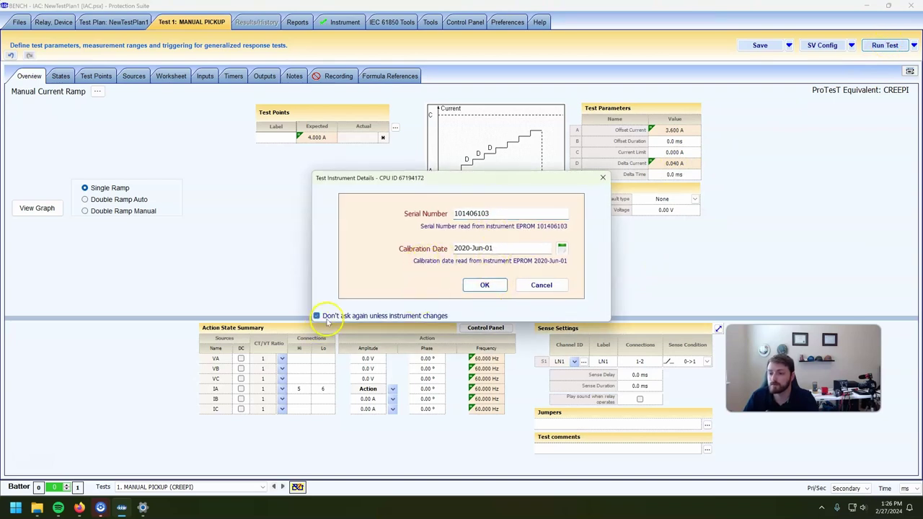
left_click(485, 285)
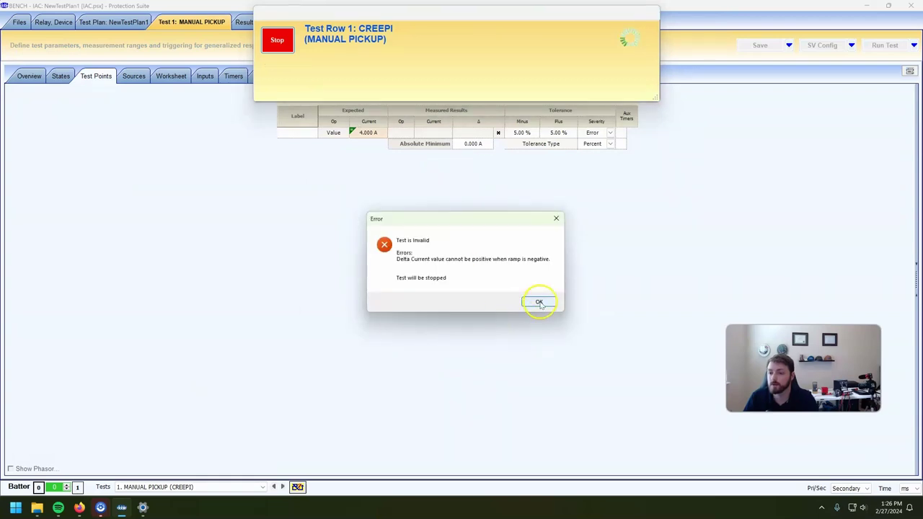
left_click(540, 302)
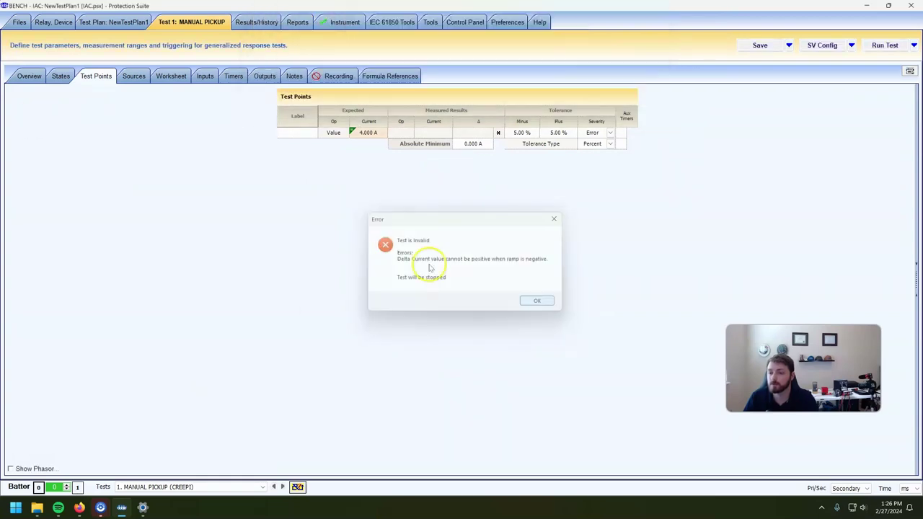
Set the manual pickup test's current limit to the formula MAXEXPECTEDVALUE*1.1
left_click(30, 76)
left_click(674, 152)
key("ctrl+v")
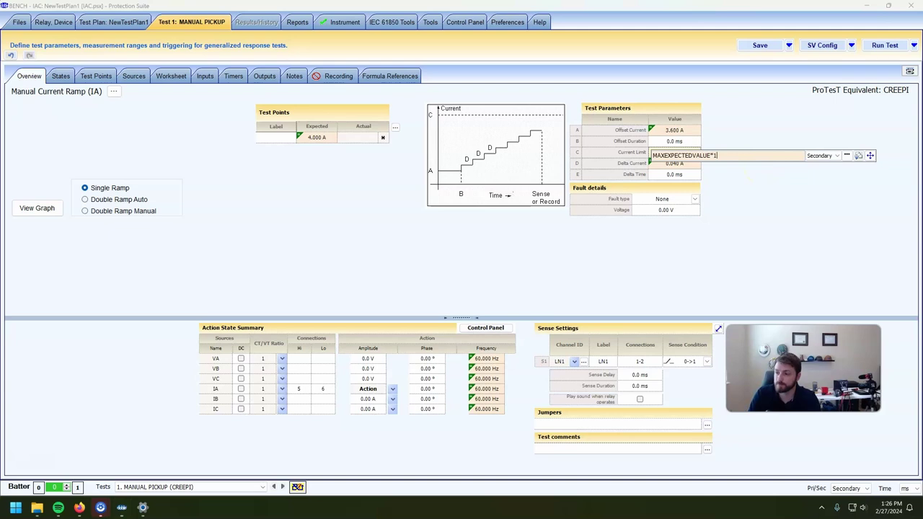
type(".1")
key("Return")
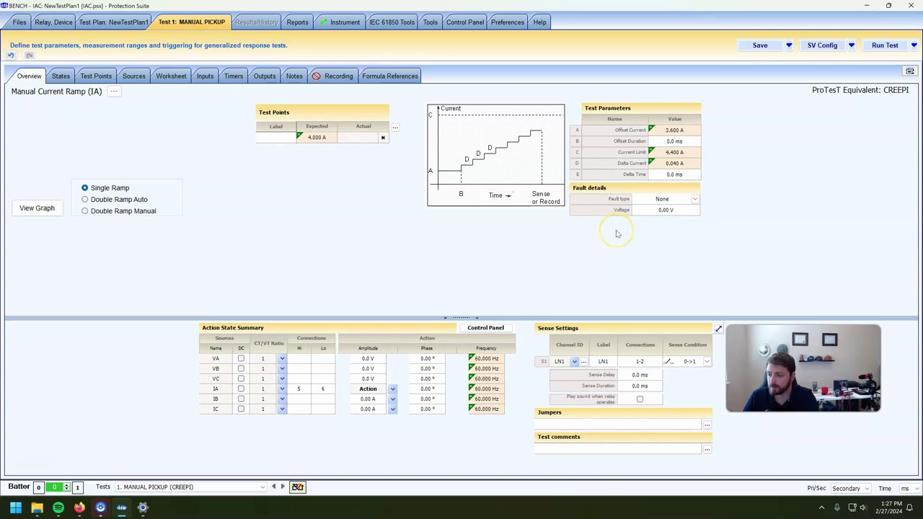
Run the manual pickup test and record the relay's pickup point with Manual Sense
left_click(884, 46)
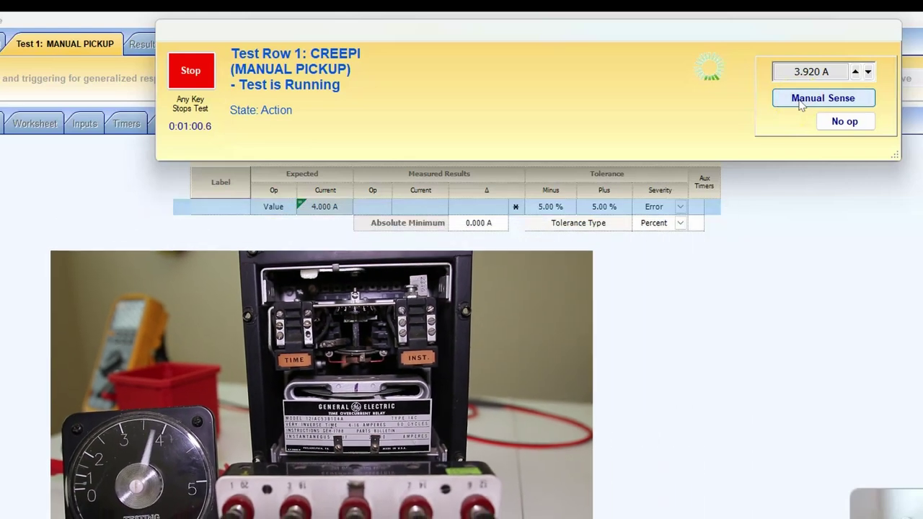
left_click(800, 101)
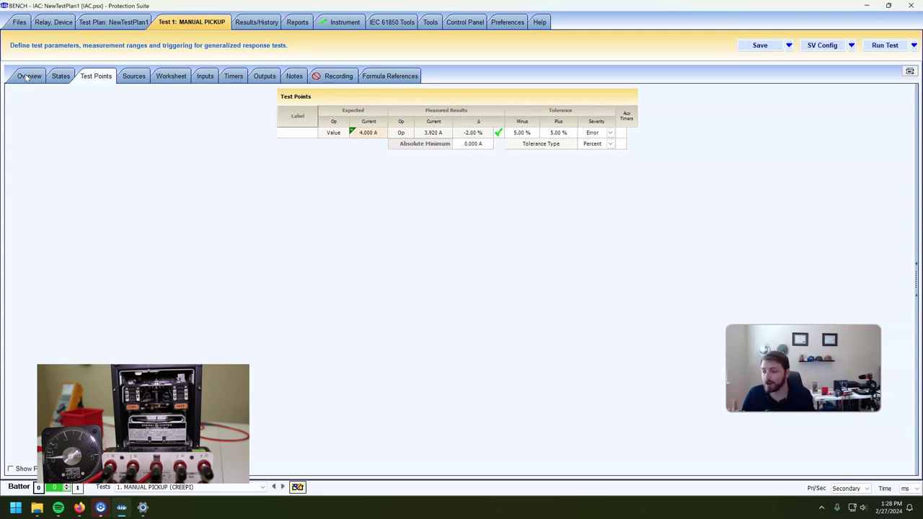
left_click(28, 77)
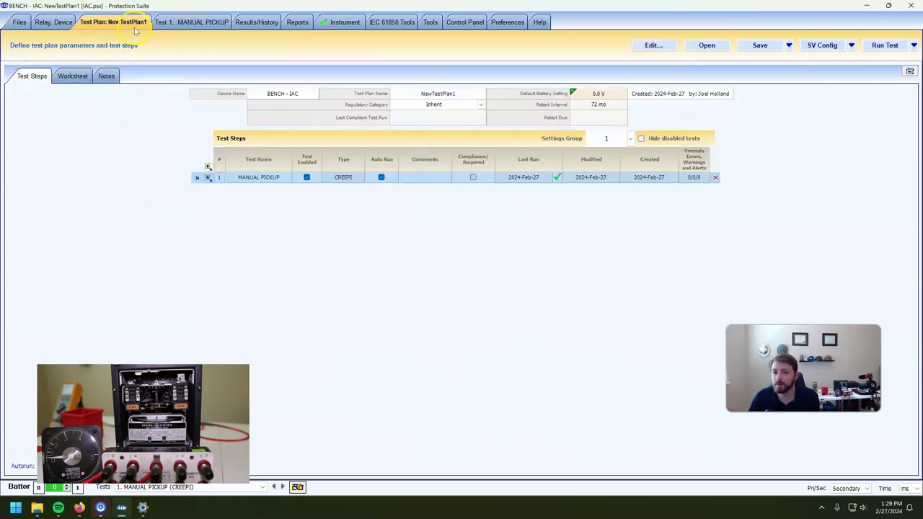
Append a copy of the MANUAL PICKUP test to the test plan
left_click(208, 177)
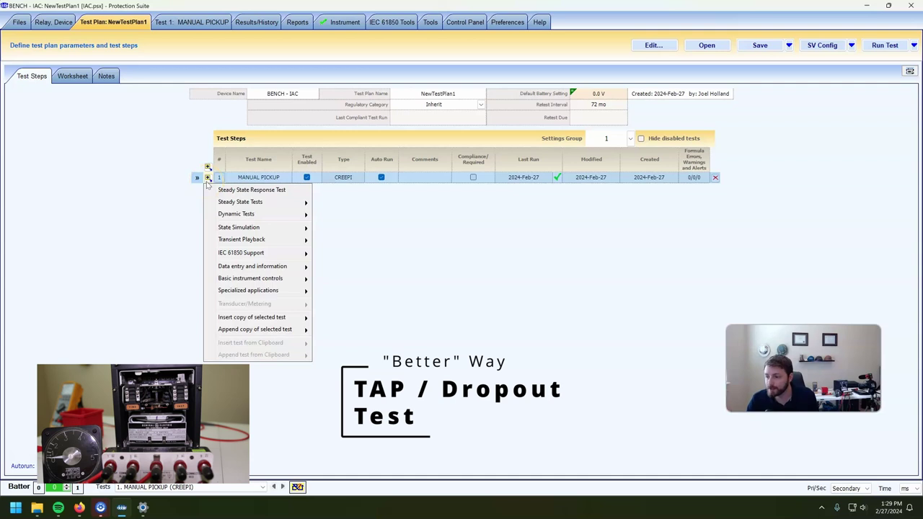
left_click(208, 184)
left_click(207, 181)
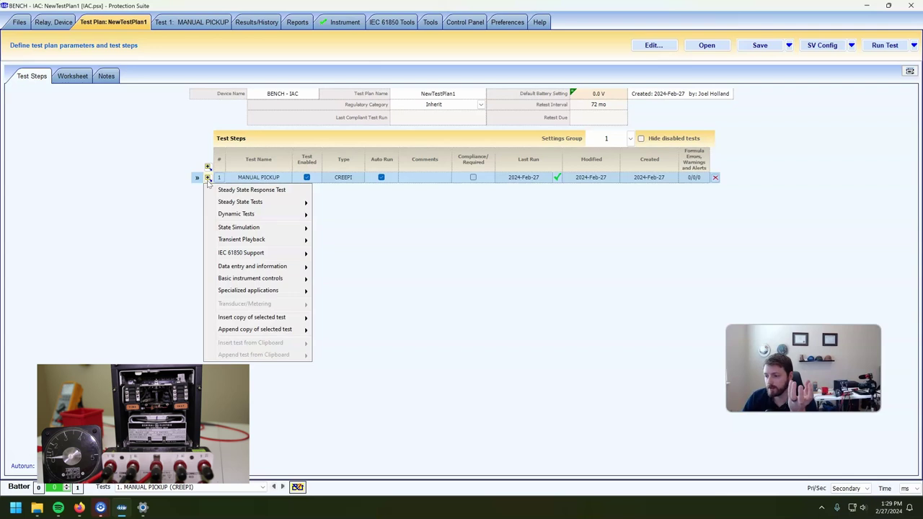
left_click(207, 178)
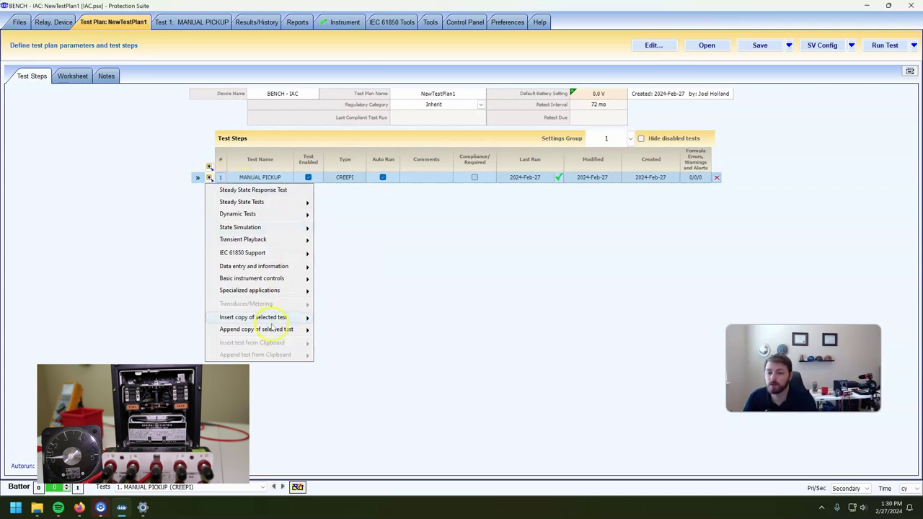
mouse_move(272, 334)
left_click(331, 328)
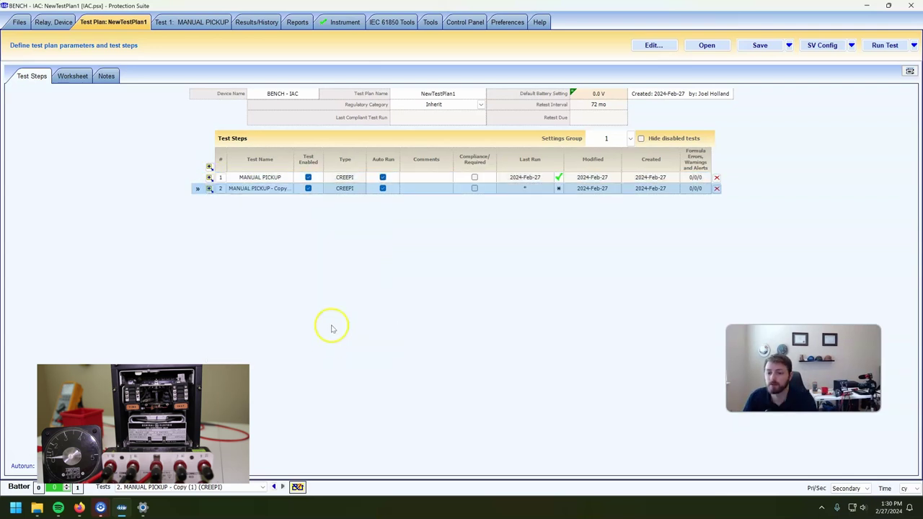
Rename the copied test as MANUAL DROPOUT
double_click(271, 189)
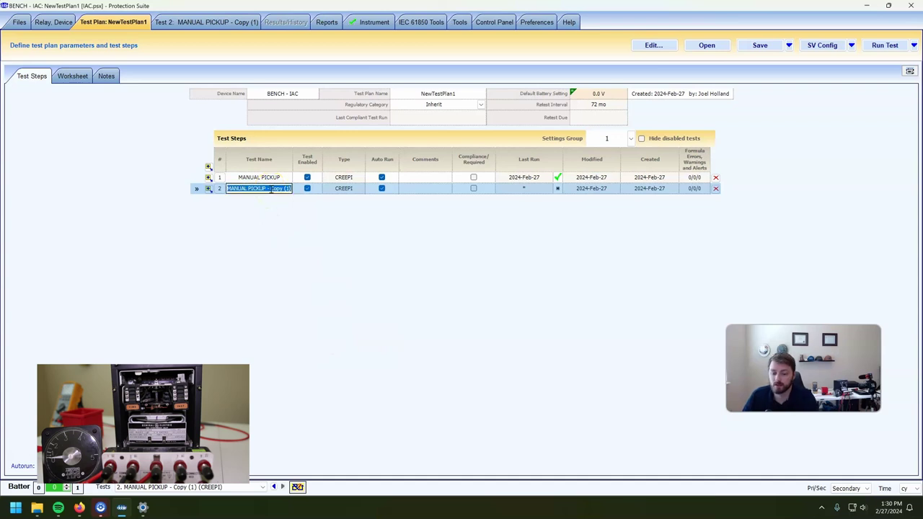
type("MANUAL D")
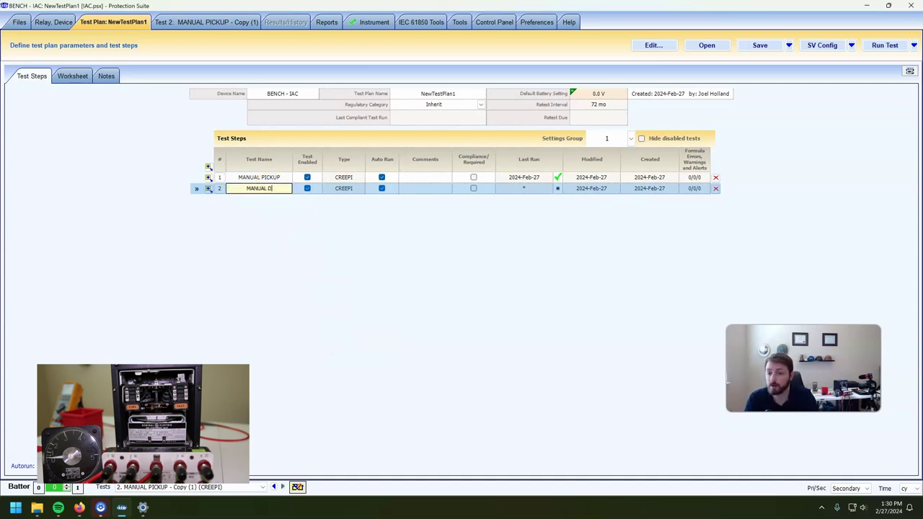
type("ROPOUT")
key("Return")
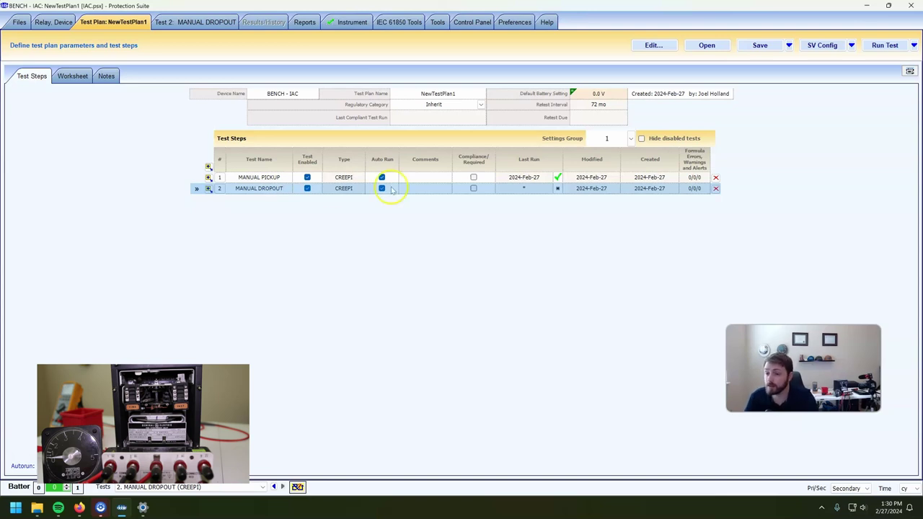
Open the MANUAL DROPOUT test and check the formula behind its test point's expected current
double_click(443, 192)
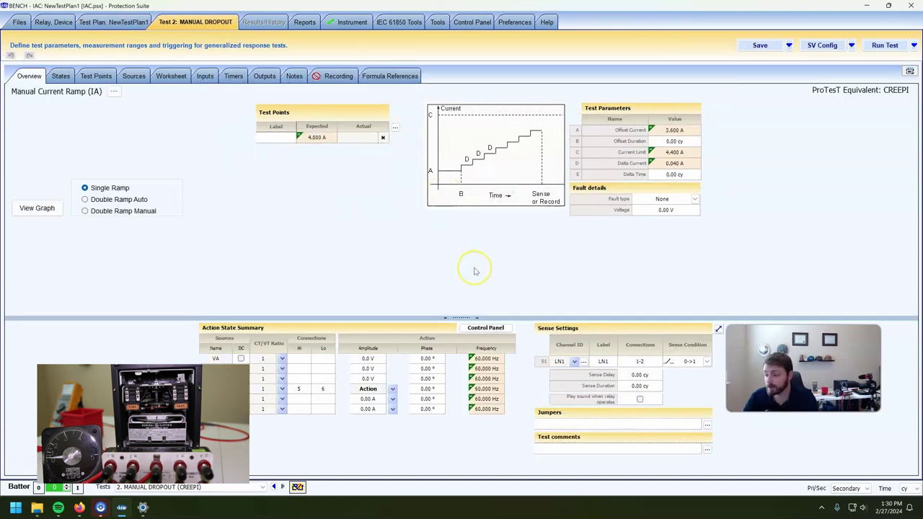
left_click(292, 242)
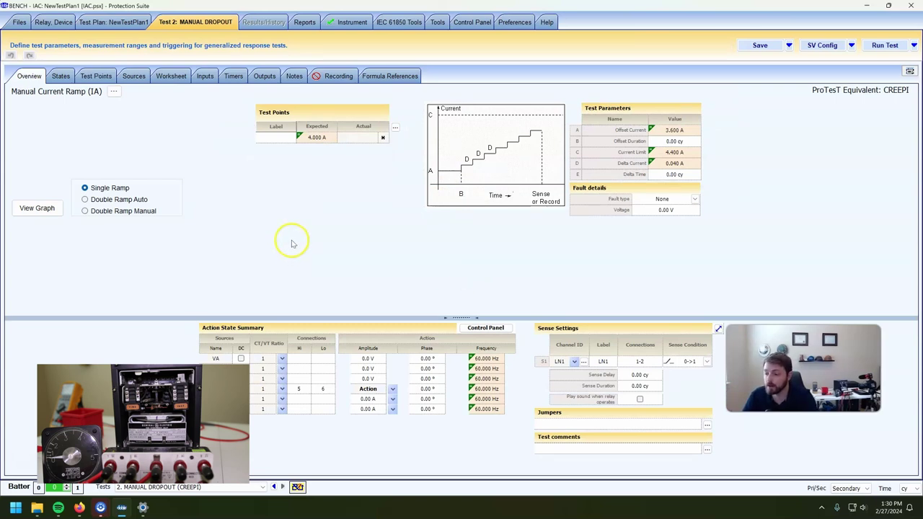
left_click(305, 140)
type("4")
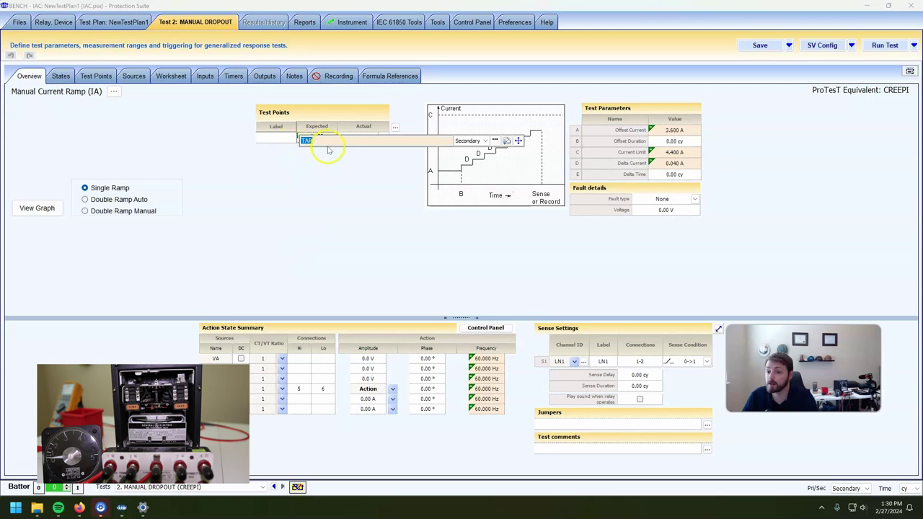
left_click(343, 170)
Change the dropout test's offset current formula to MAXEXPECTEDVALUE*2
left_click(692, 132)
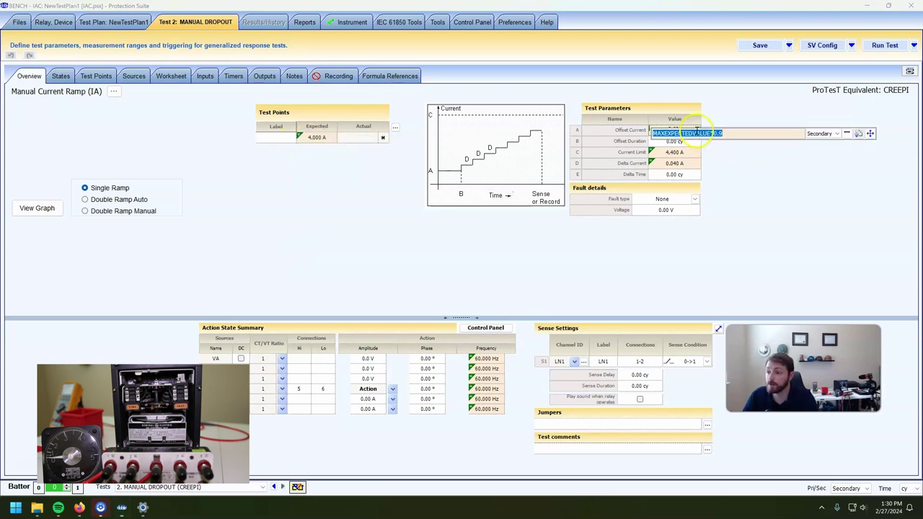
left_click(739, 168)
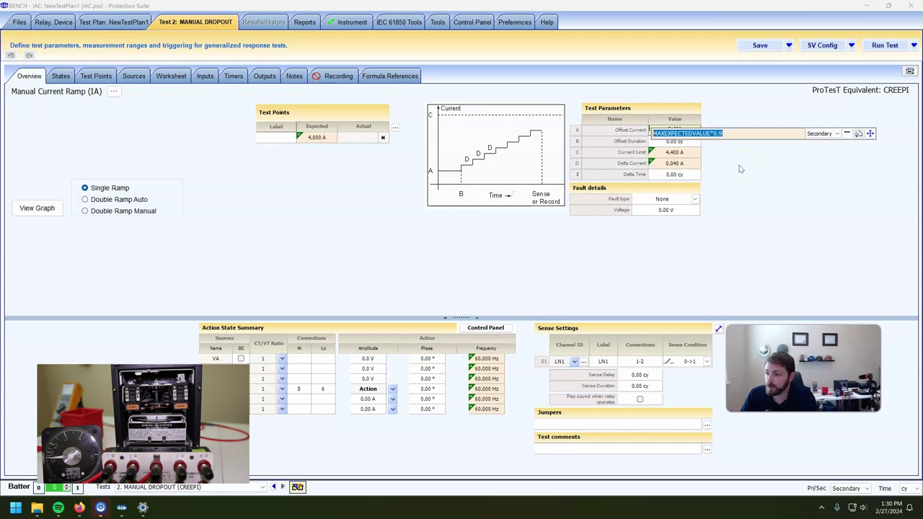
key("End")
key("BackSpace")
key("BackSpace")
key("BackSpace")
type("2")
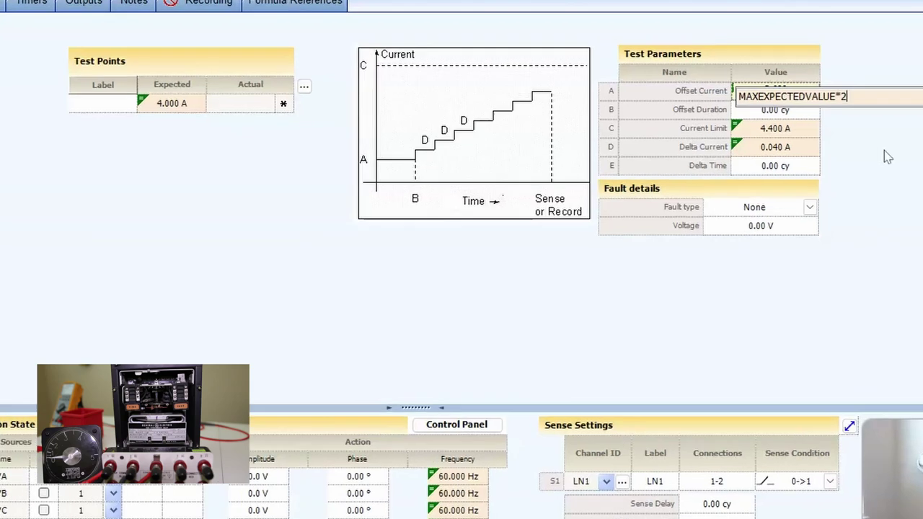
key("Return")
Set the dropout test's offset duration to 120 cycles
left_click(775, 109)
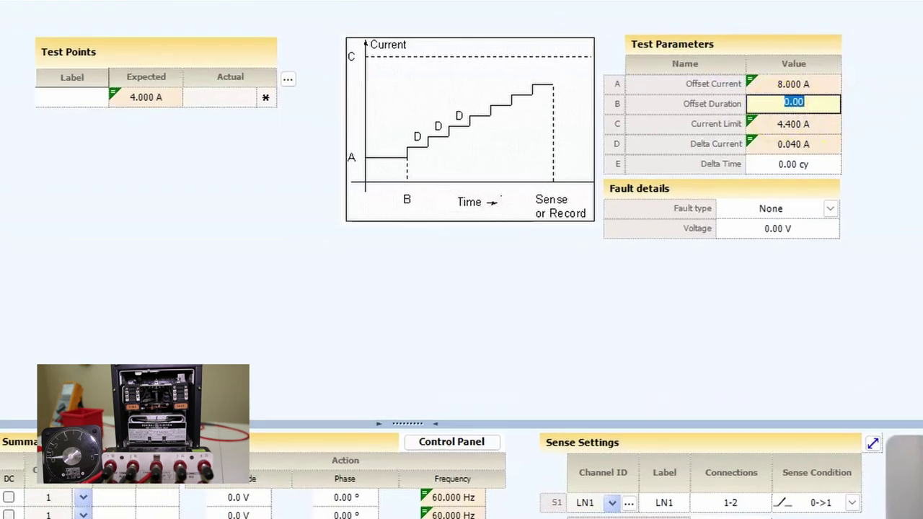
type("120")
key("Return")
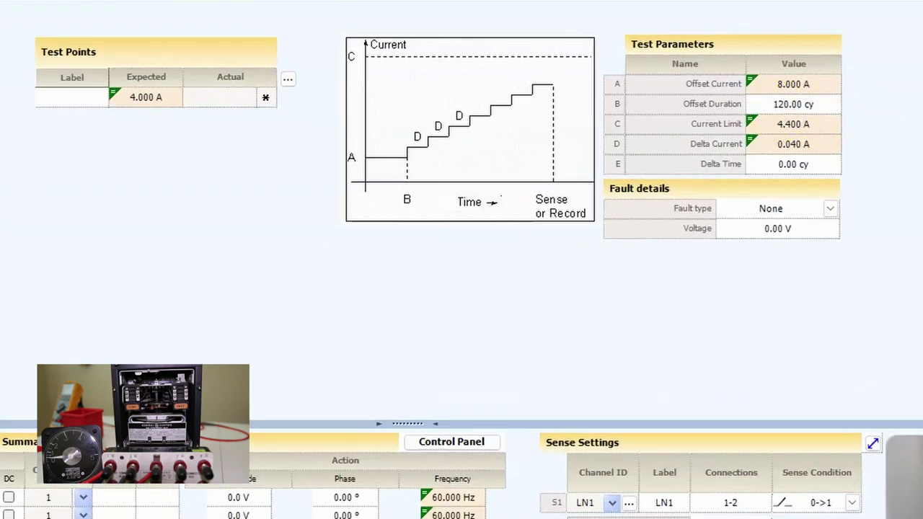
Change the dropout test's current limit formula to MAXEXPECTEDVALUE*0.9 and check the delta current formula
left_click(814, 124)
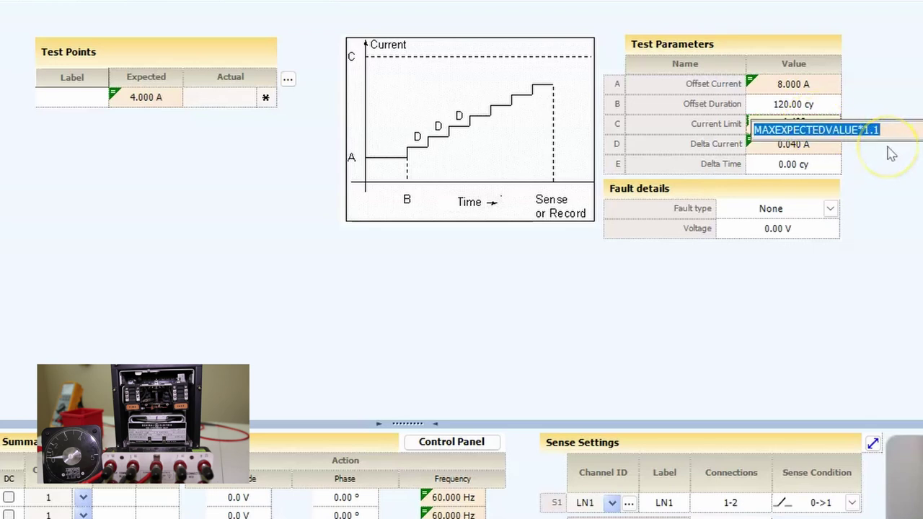
key("End")
key("shift+Left")
key("shift+Left")
key("shift+Left")
type("0.9")
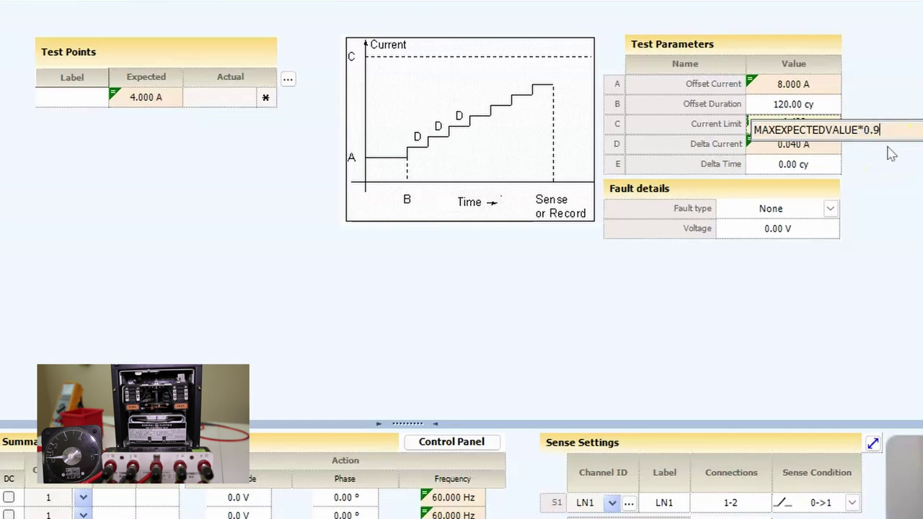
key("Return")
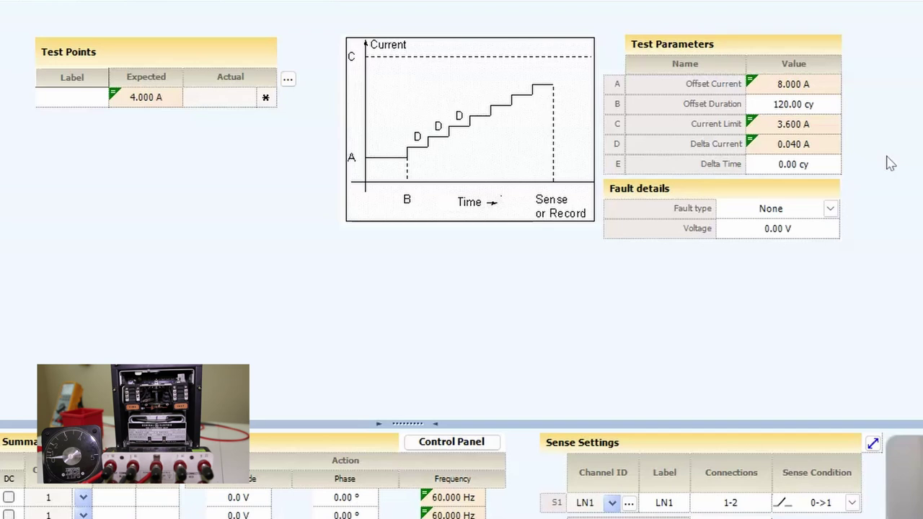
double_click(822, 145)
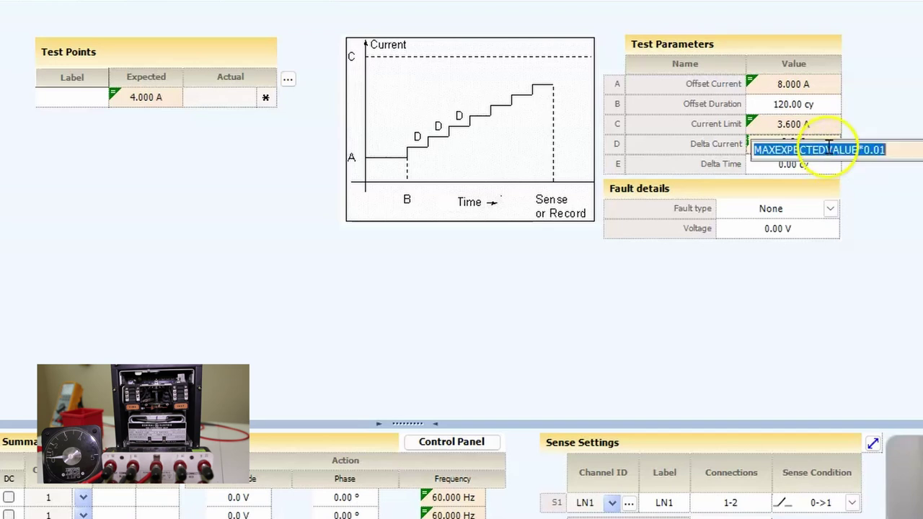
left_click(910, 195)
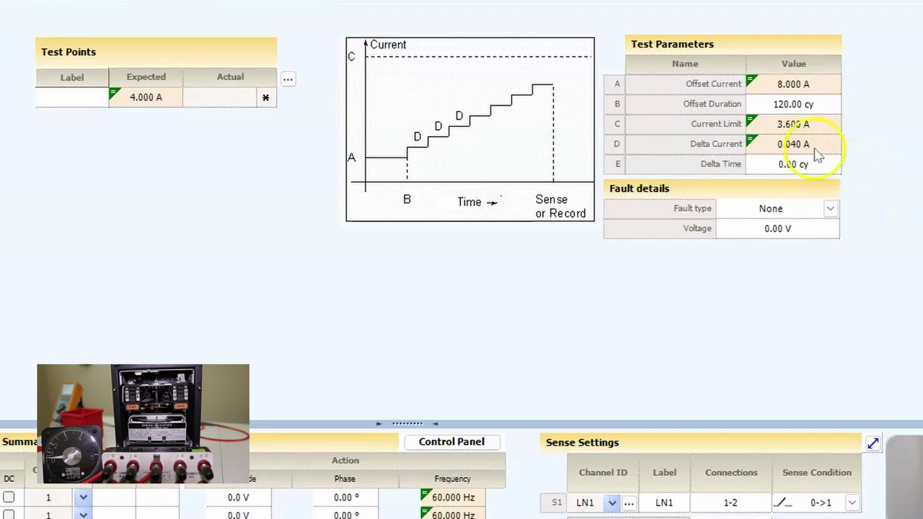
Make the dropout test's delta current formula MAXEXPECTEDVALUE*0.01 negative, and open the sense condition choices for S1
double_click(836, 153)
left_click(862, 150)
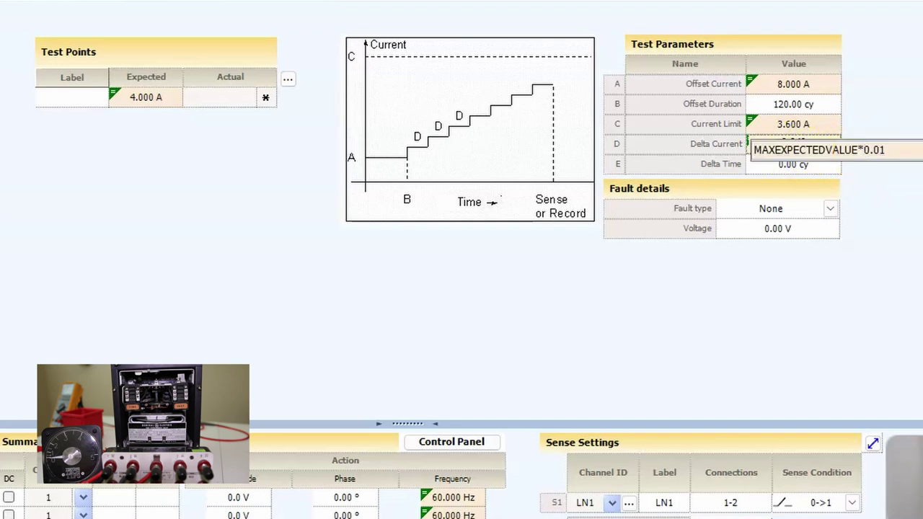
type("-")
key("Return")
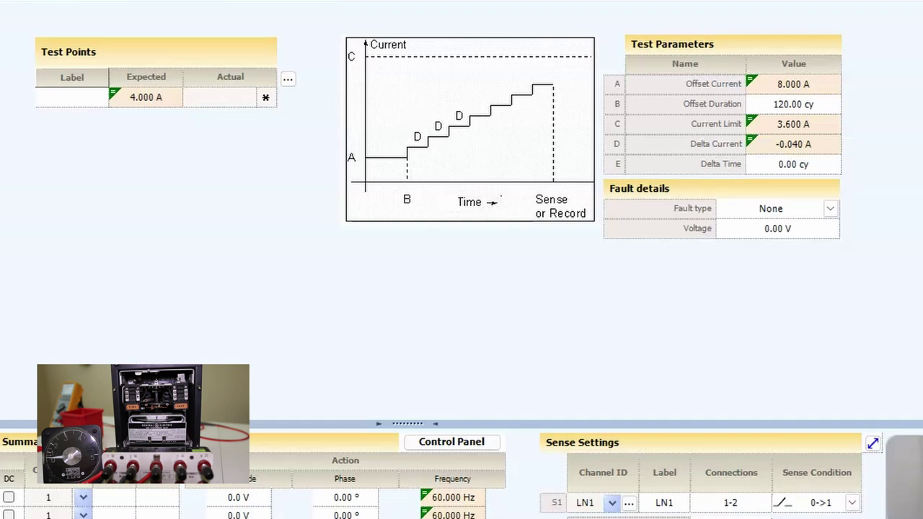
left_click(852, 502)
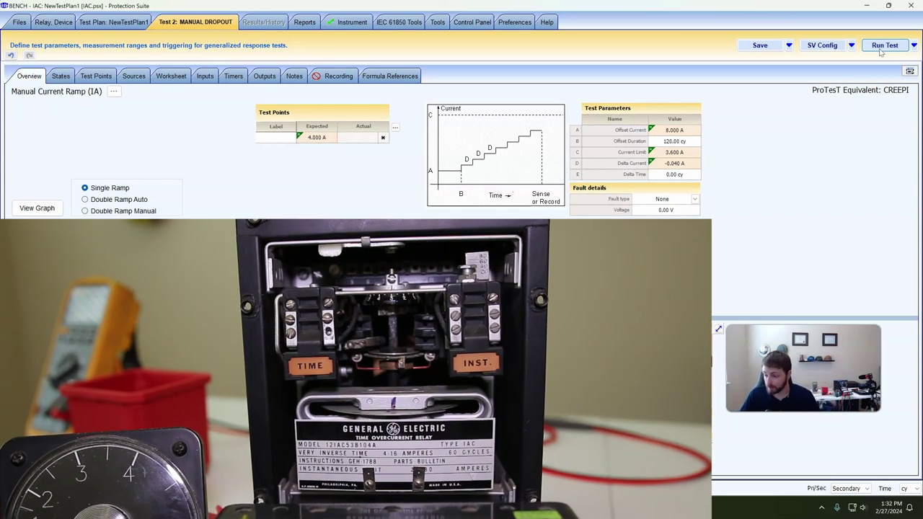
Run the MANUAL DROPOUT test and step the current down from 8.000 A until the relay operation is sensed
left_click(882, 46)
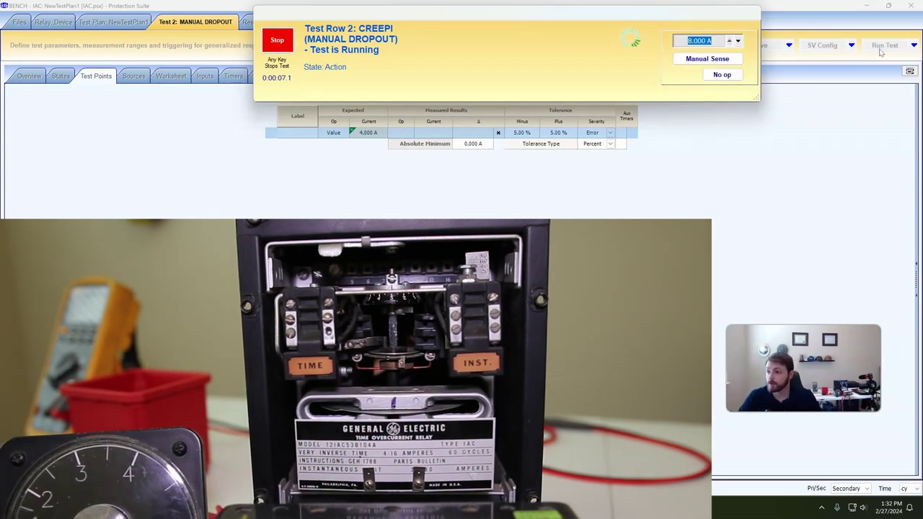
key("Down")
key("Down")
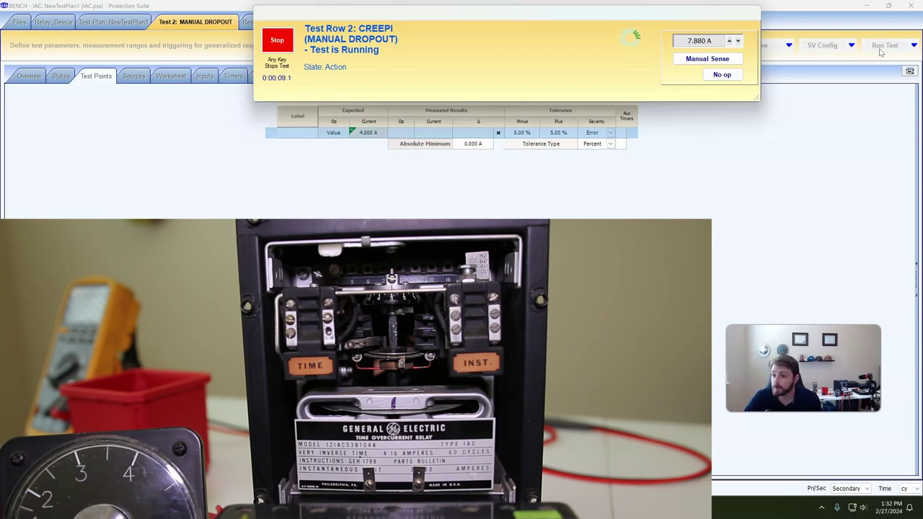
key("Down")
key("Down")
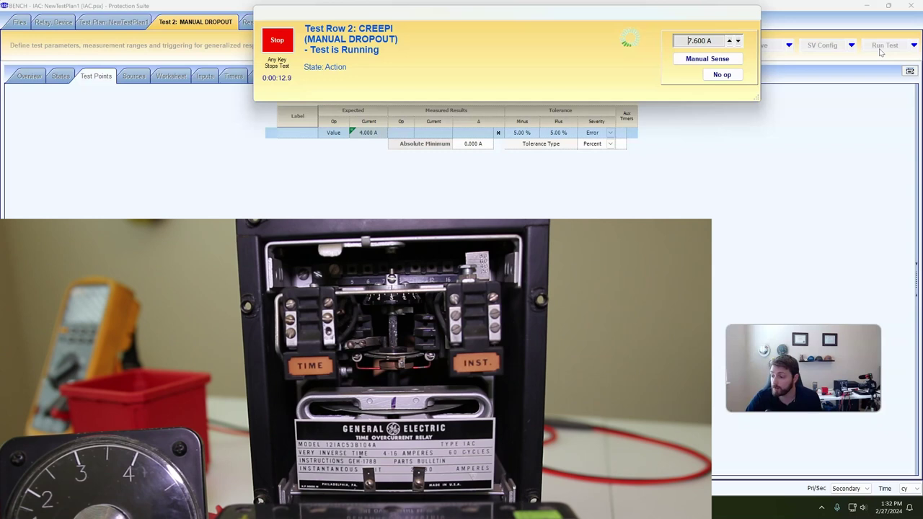
key("Down")
key("Down")
key("Down")
key("Down")
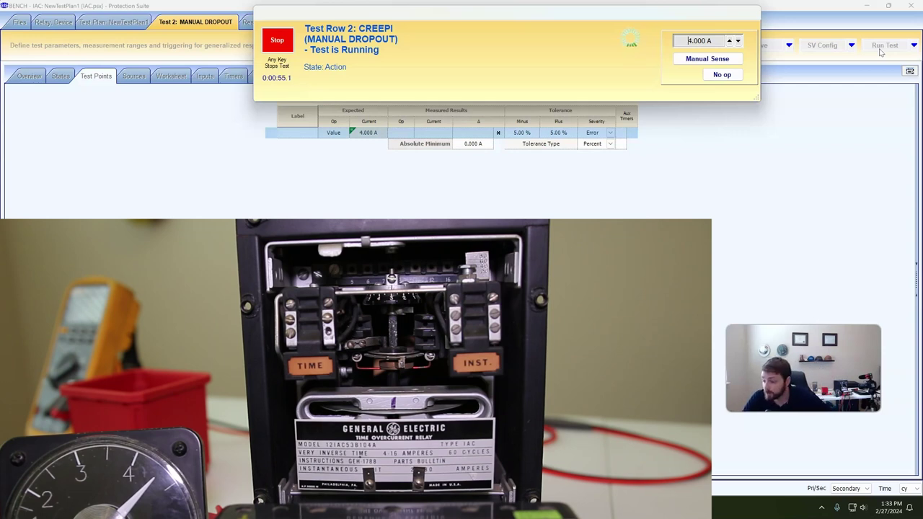
key("Down")
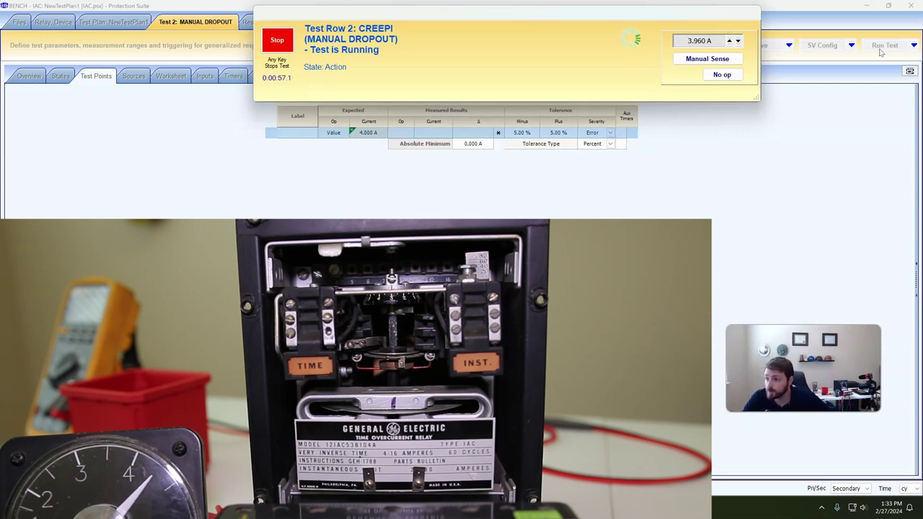
key("Down")
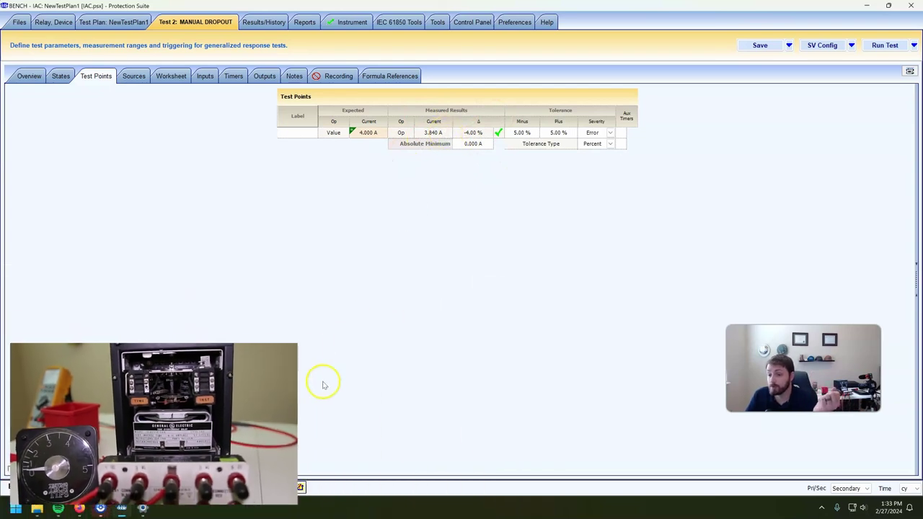
Compare the recorded results of the MANUAL PICKUP and MANUAL DROPOUT tests in their test histories
left_click(273, 487)
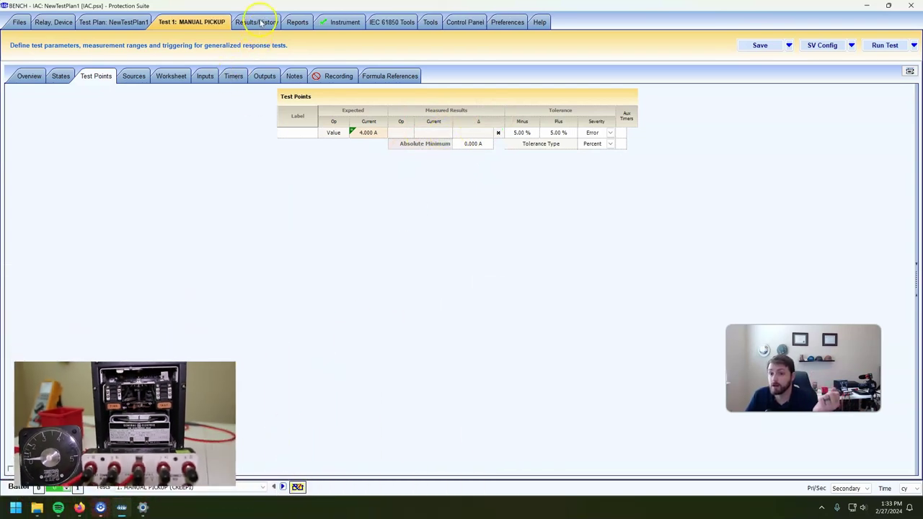
left_click(261, 22)
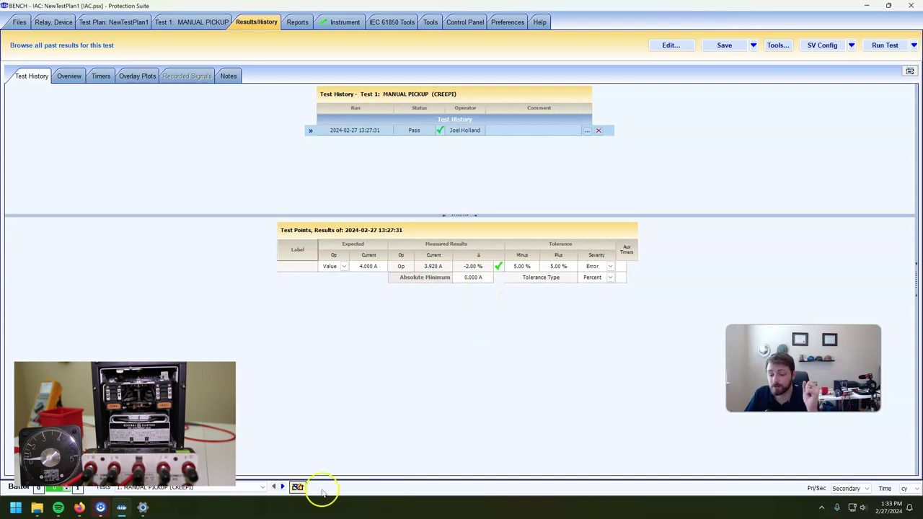
left_click(283, 486)
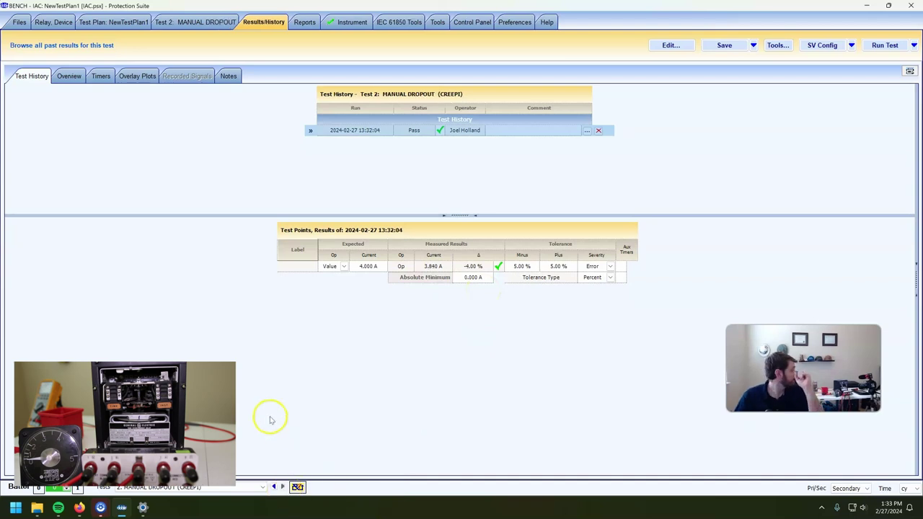
Add an Inductive Pickup, Current (INDPUI) steady state test after MANUAL DROPOUT in the test plan
left_click(199, 20)
left_click(129, 22)
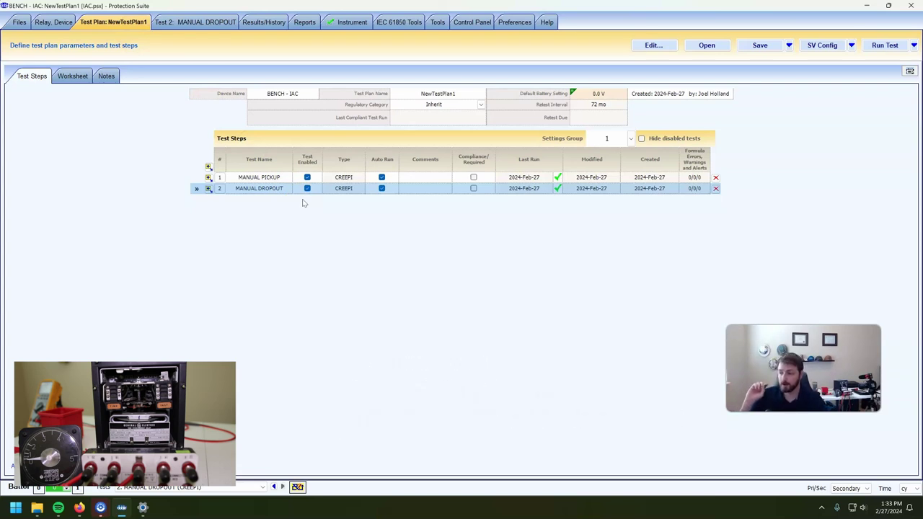
left_click_drag(204, 187, 207, 193)
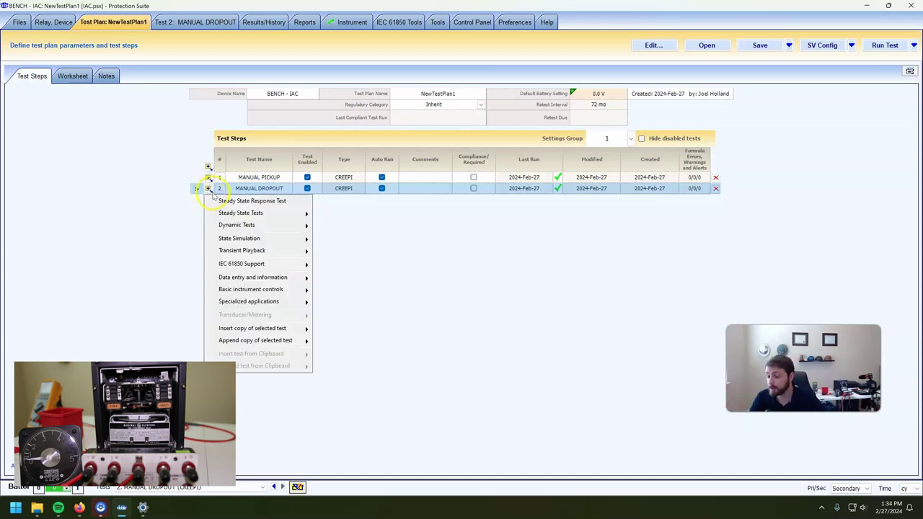
mouse_move(253, 278)
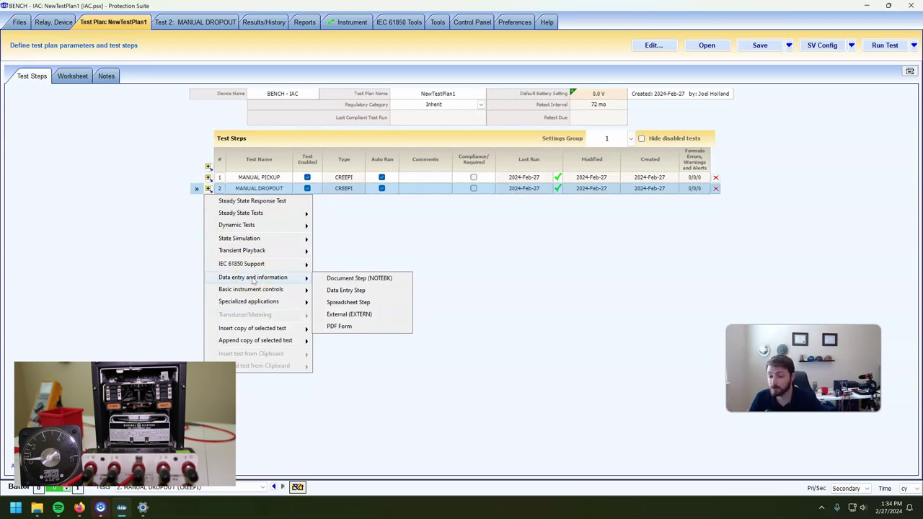
left_click(255, 214)
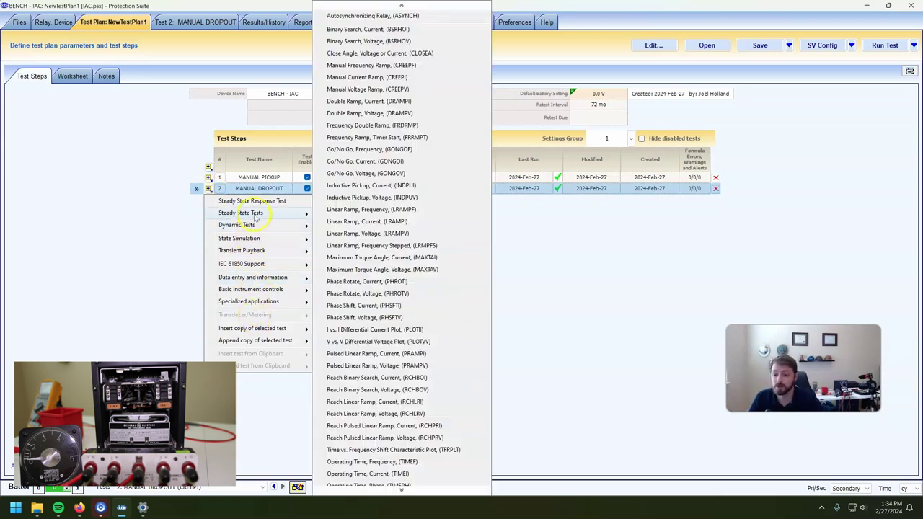
mouse_move(384, 490)
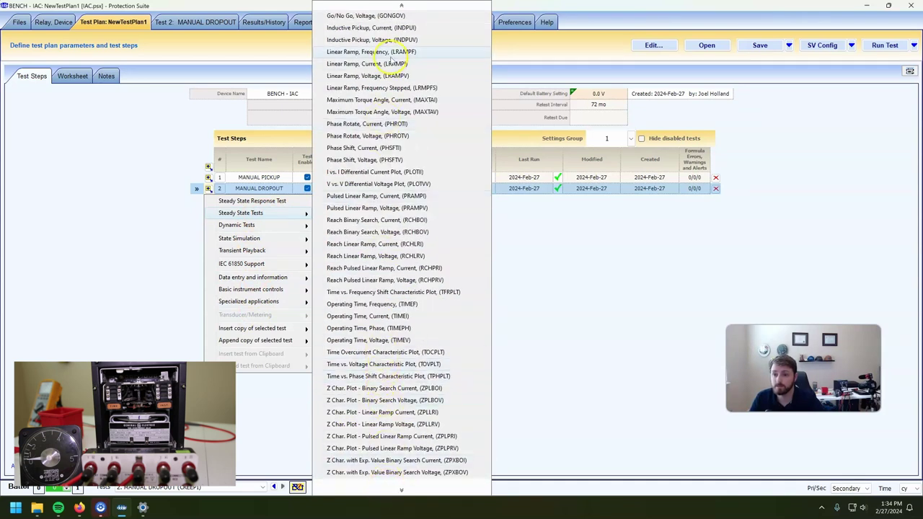
left_click(397, 29)
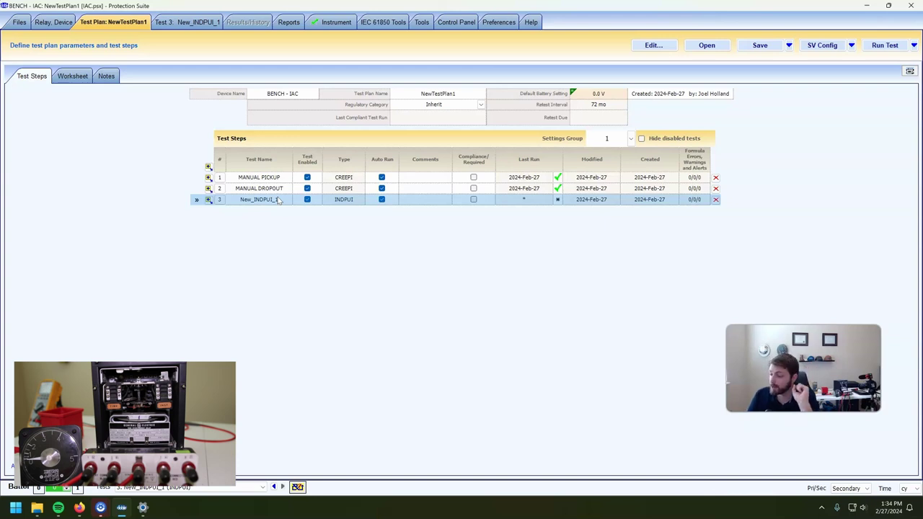
Rename the new INDPUI test as BEST PICKUP TEST
double_click(417, 199)
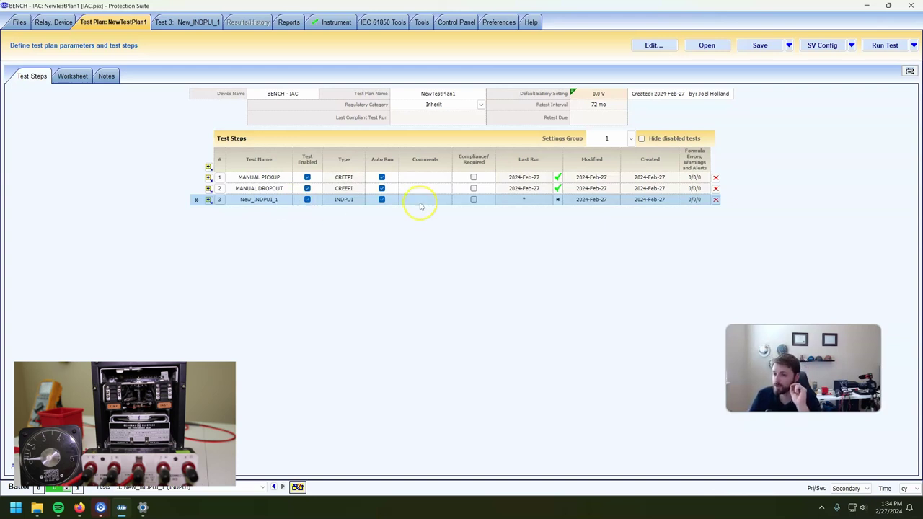
left_click(113, 21)
type("BES")
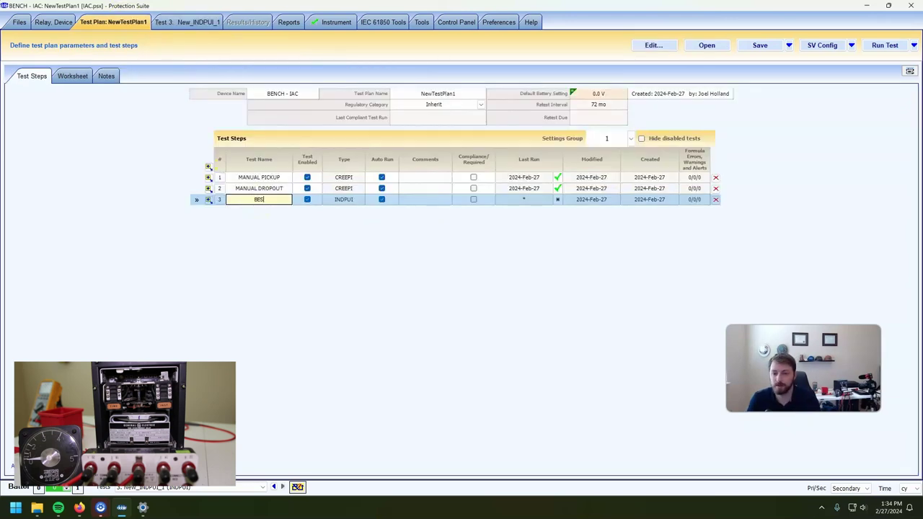
type("T PICKU")
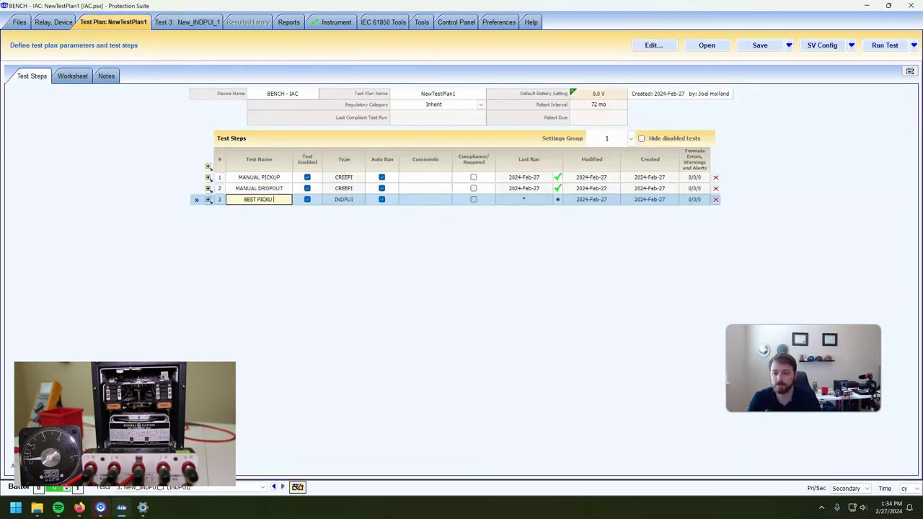
type("P TEST")
key("Return")
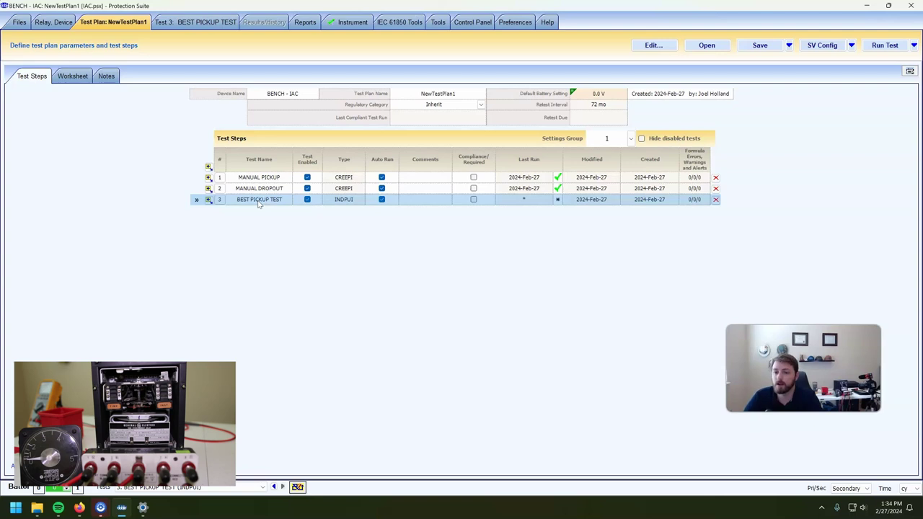
Open the BEST PICKUP TEST overview and set the Average test point's expected current to 4 A
double_click(258, 200)
left_click(58, 77)
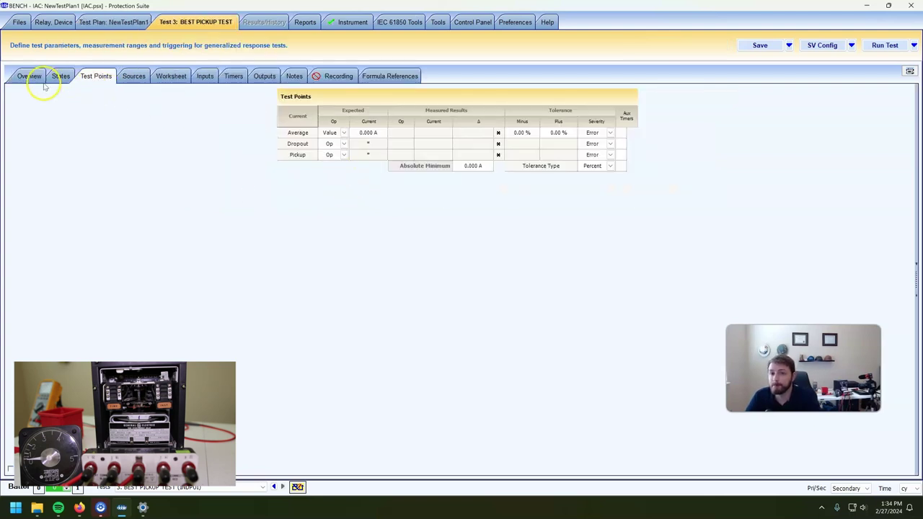
left_click(42, 77)
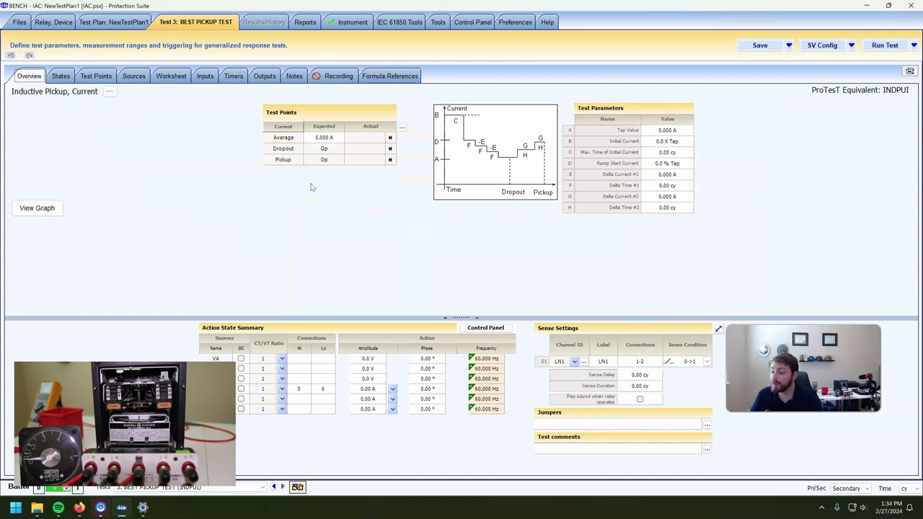
left_click(324, 137)
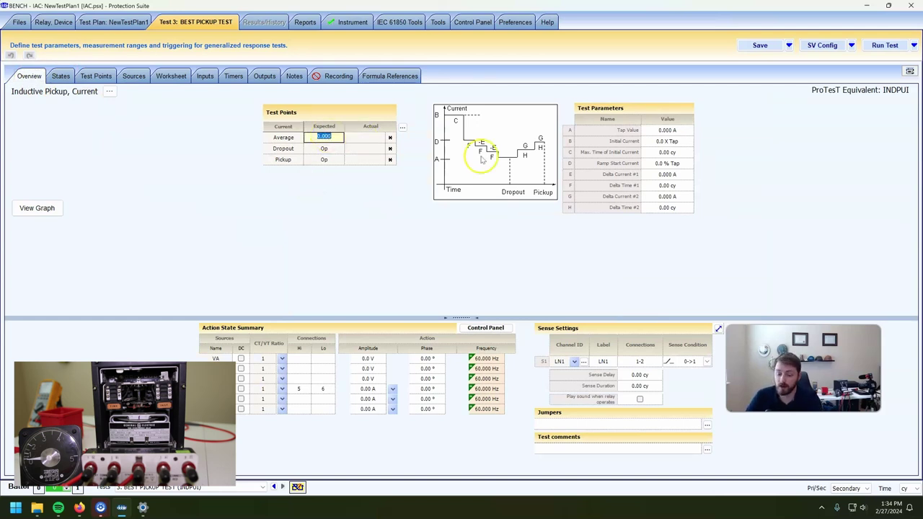
type("4")
key("Return")
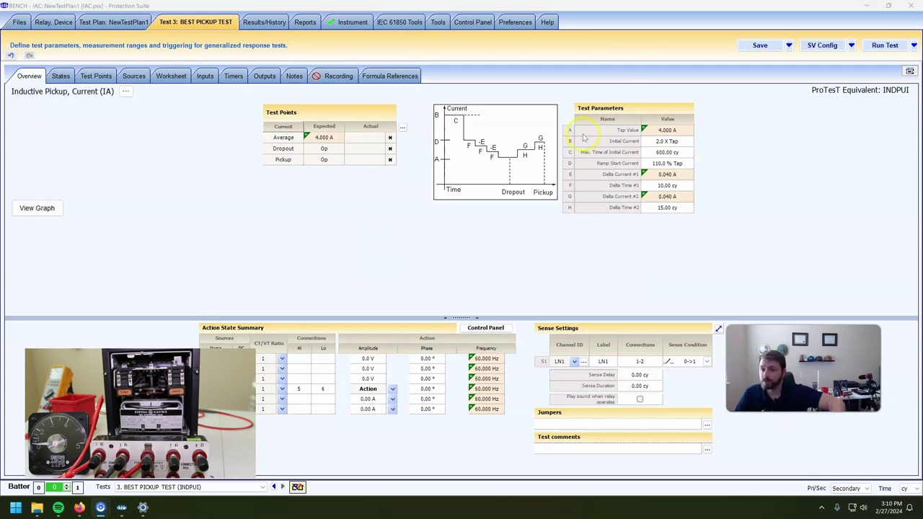
Check the BEST PICKUP TEST row in the test plan, reopen the test and run it
left_click(137, 22)
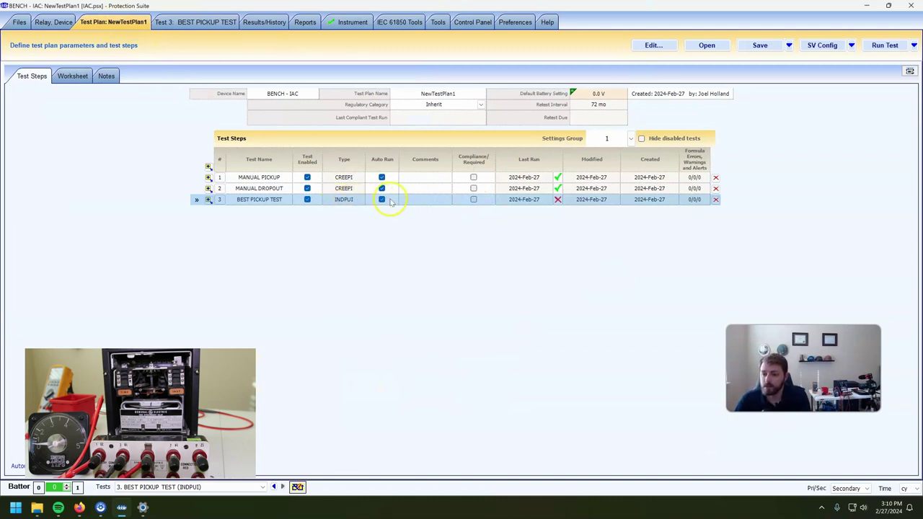
left_click(415, 199)
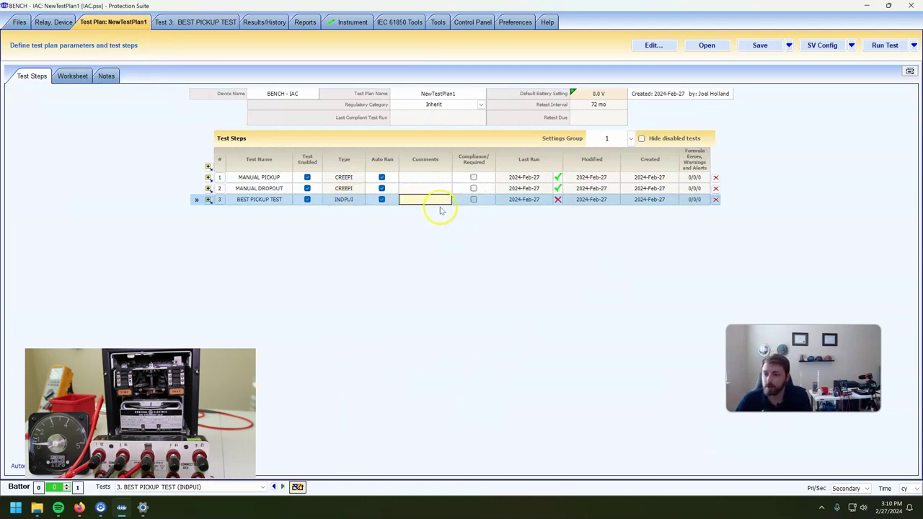
double_click(257, 200)
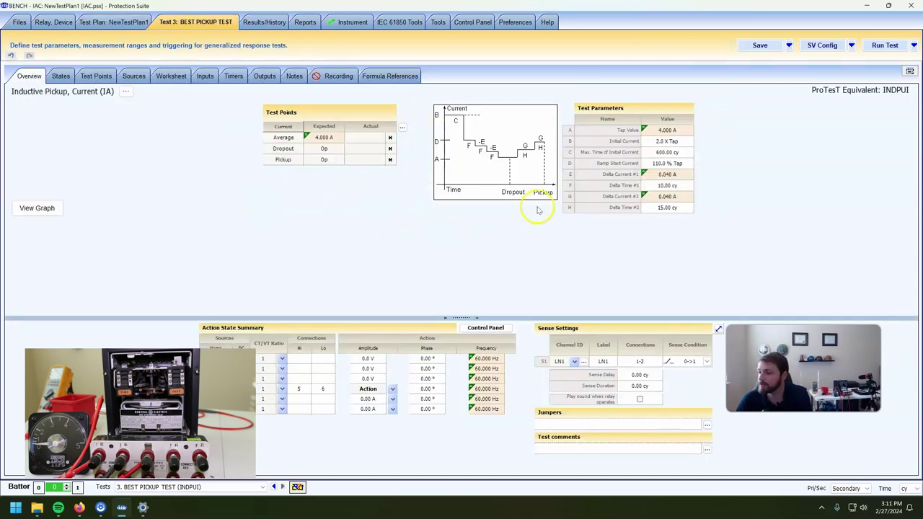
left_click(885, 44)
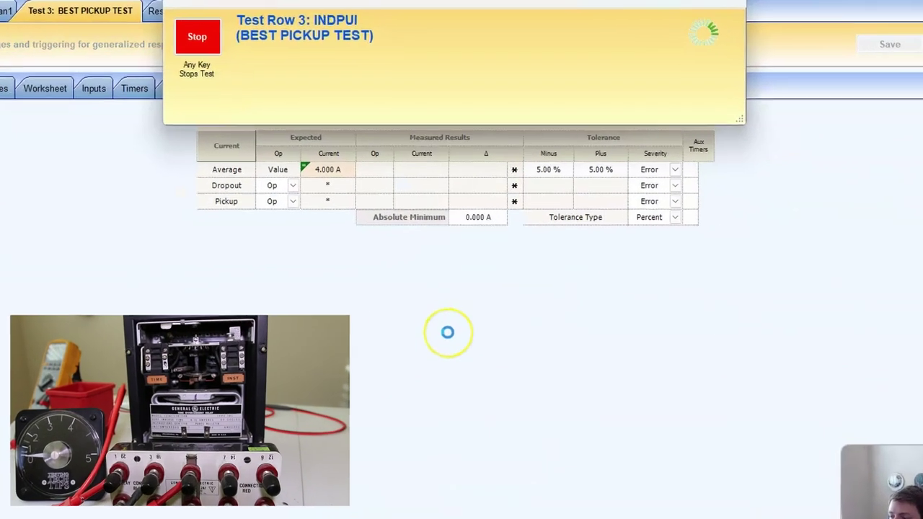
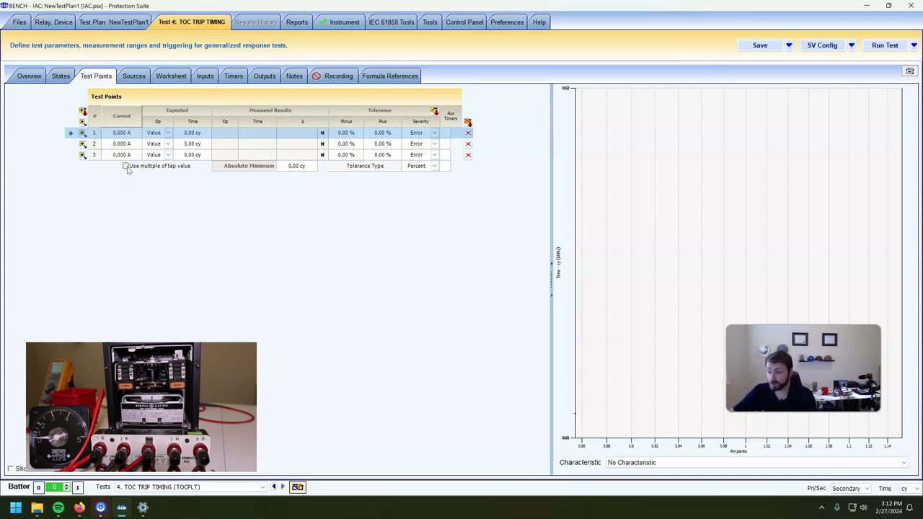
Express the TOC TRIP TIMING test point currents as multiples of the tap value and show the test's overview
left_click(125, 165)
left_click(121, 133)
left_click(32, 76)
Go through the offset and reset parameters and set the Max On Time to 1.2 times the expected time
left_click(676, 130)
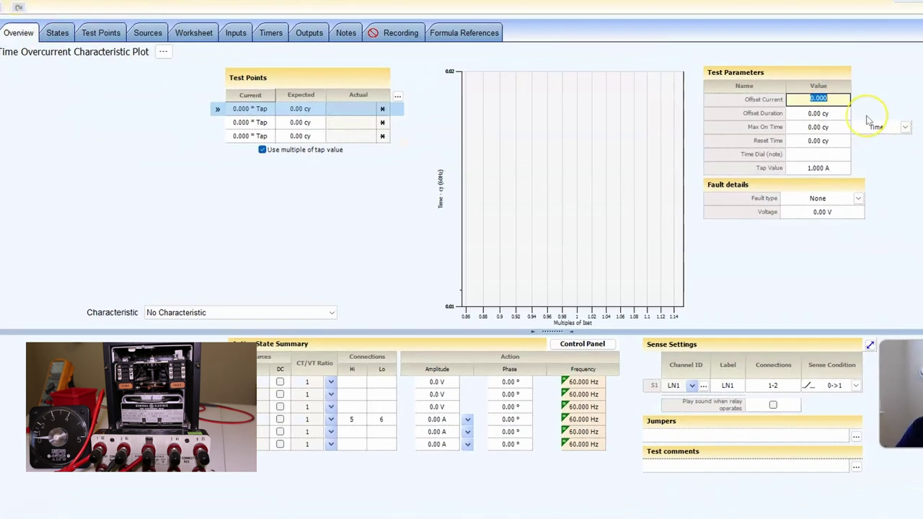
key("Tab")
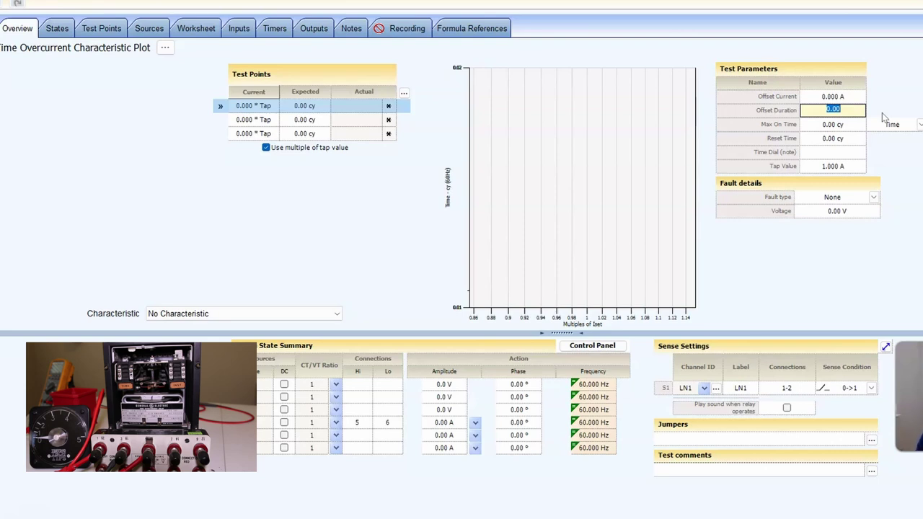
key("Tab")
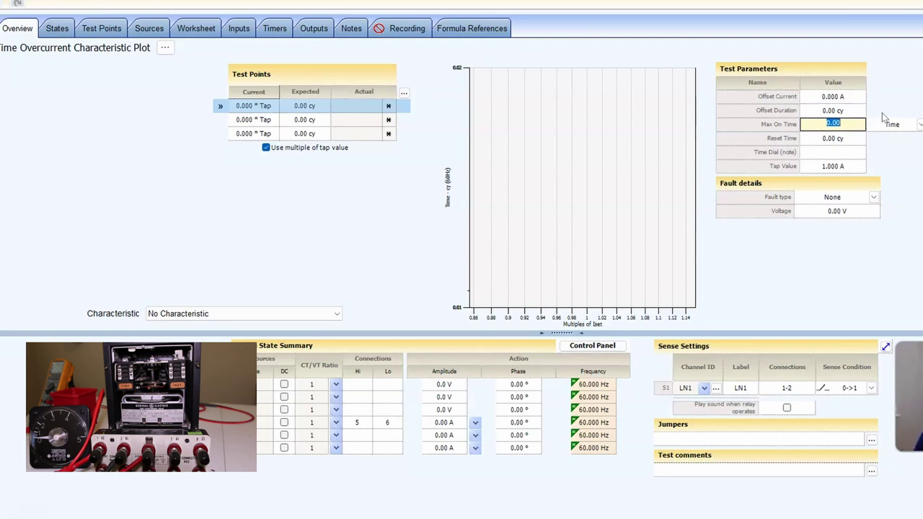
key("Tab")
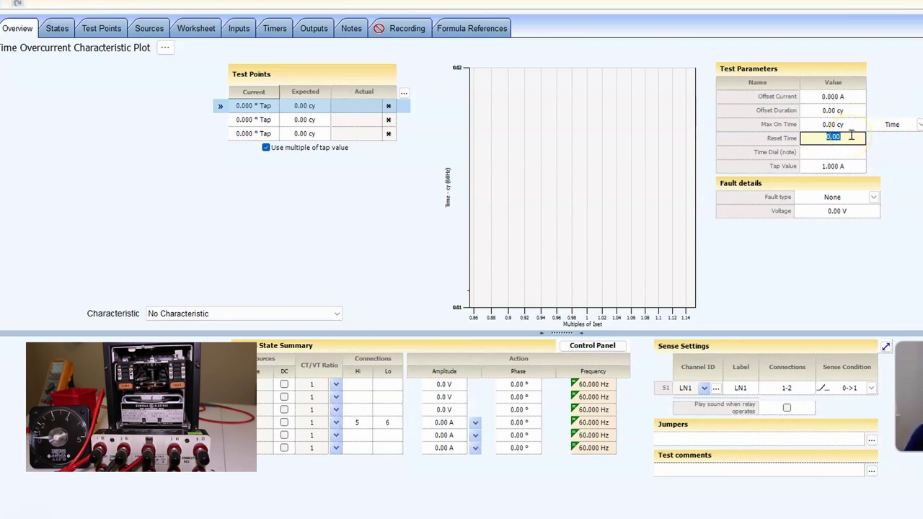
left_click(919, 125)
left_click(889, 144)
left_click(850, 123)
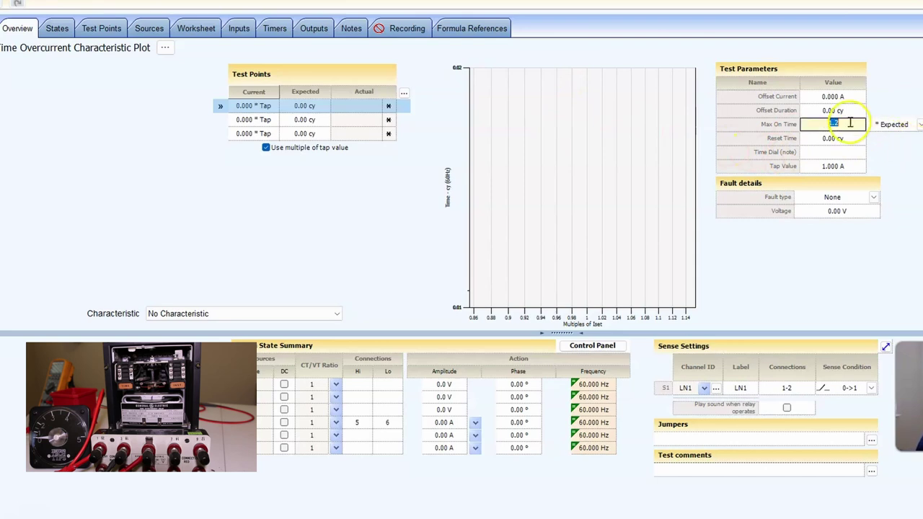
left_click(780, 127)
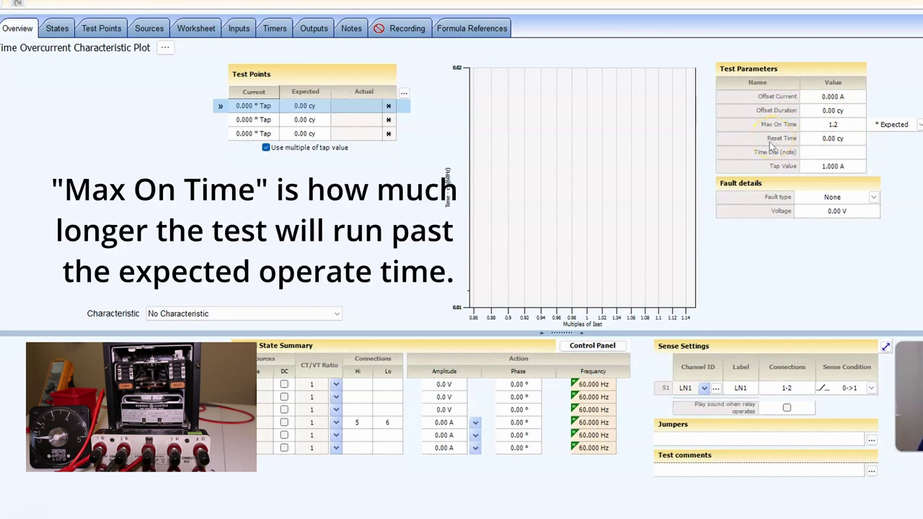
left_click(836, 110)
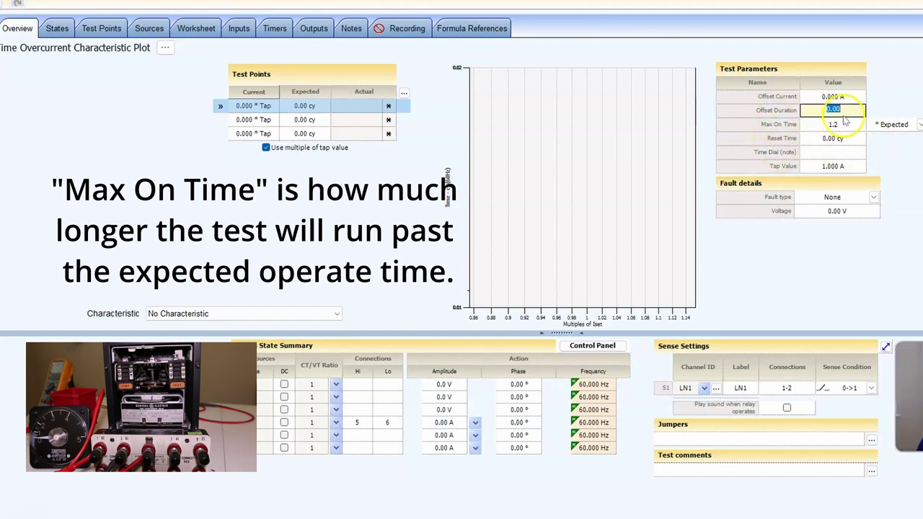
Assign the IAC: IAC IAC53 characteristic and set the amplitude of the current source on connections 5 and 6 to Action
left_click(281, 312)
left_click(191, 336)
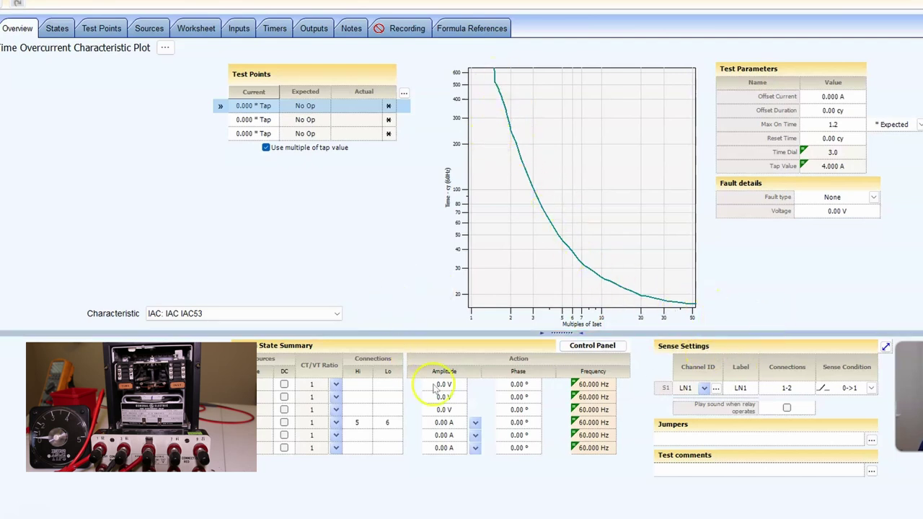
left_click(475, 422)
left_click(483, 453)
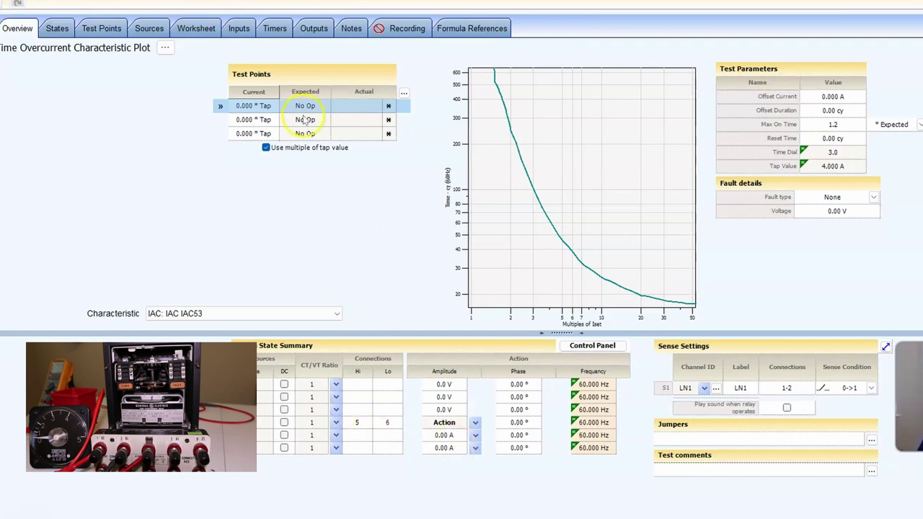
Set the three test point currents to 2, 3 and 4 times the tap value
left_click(273, 106)
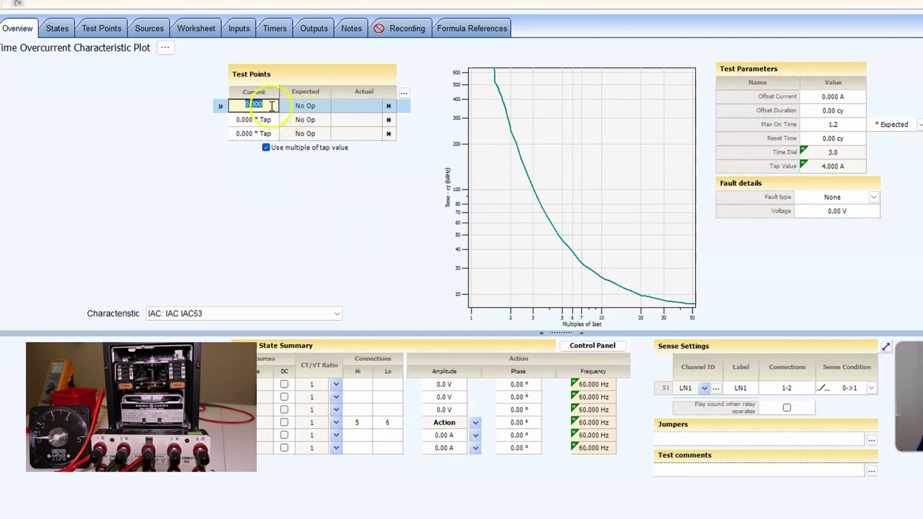
type("2")
left_click(263, 119)
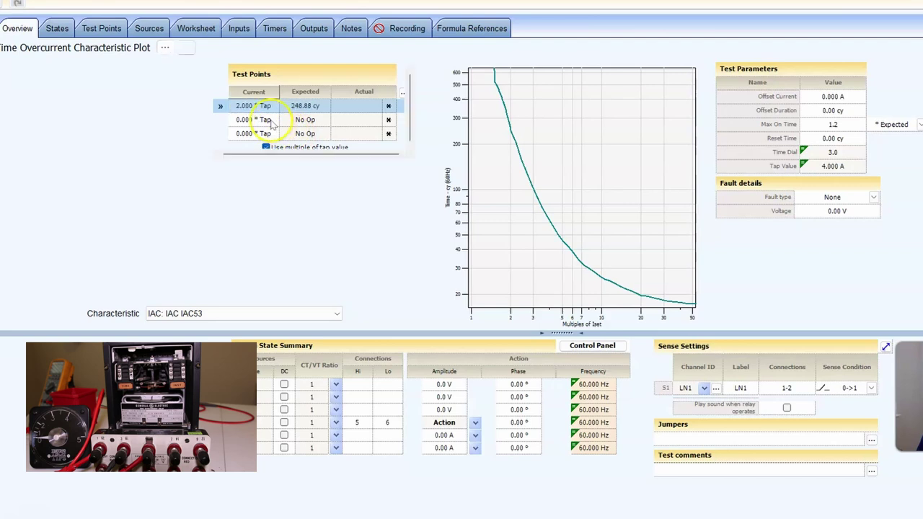
type("3")
left_click(267, 133)
type("4")
Check the test point currents in amperes and return them to multiples of the tap value
left_click(317, 120)
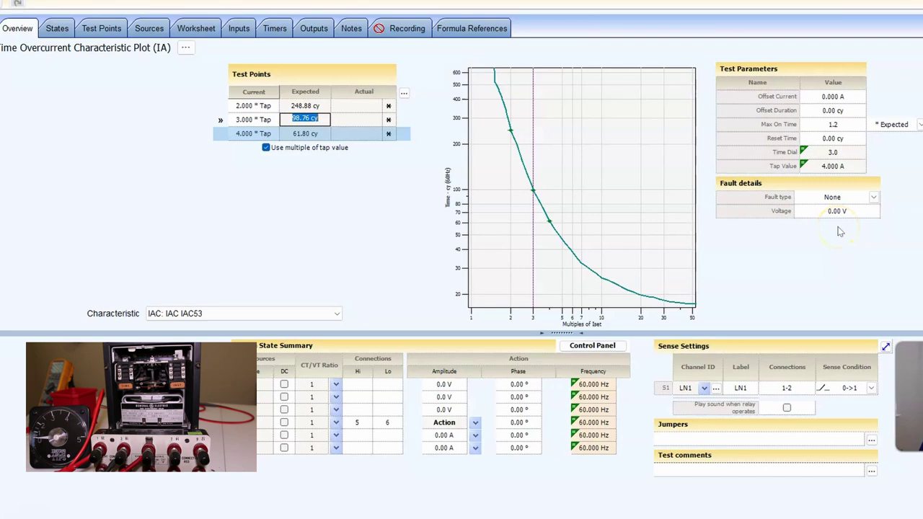
left_click(265, 146)
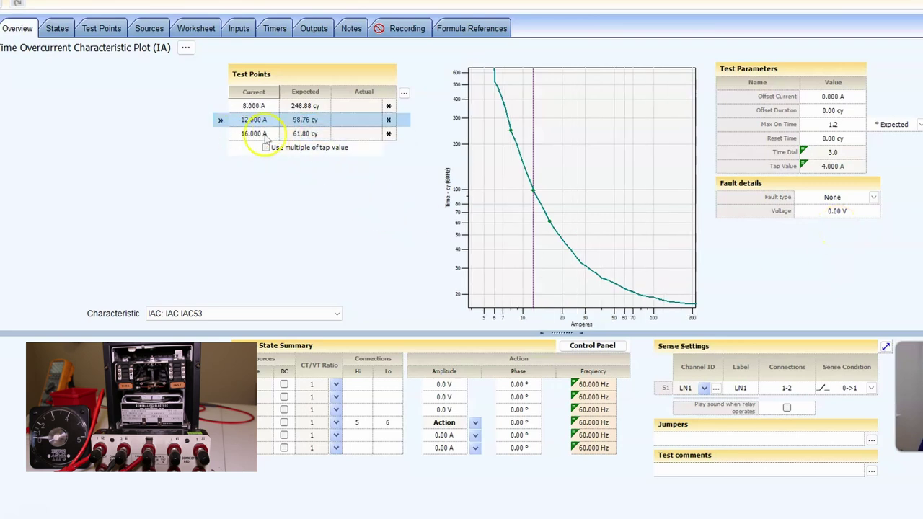
left_click(266, 147)
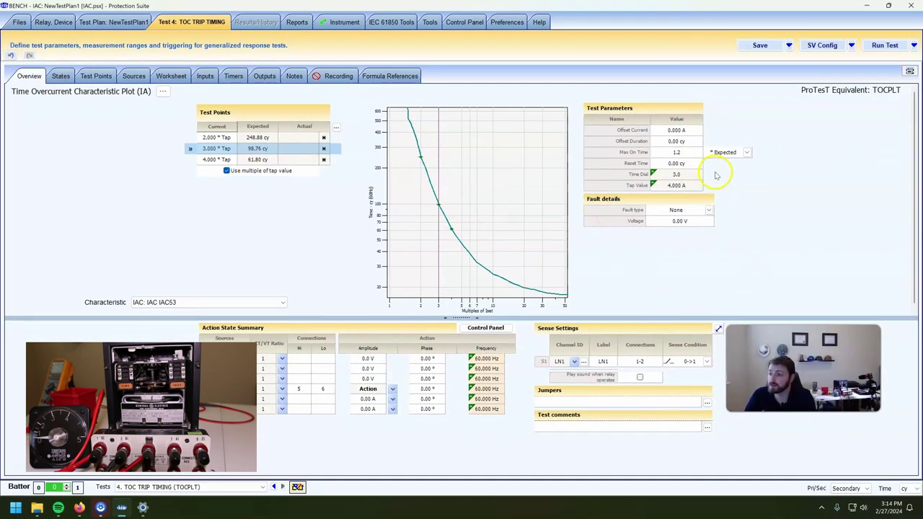
Set the Reset Time of the TOC TRIP TIMING test to 120 cycles
left_click(754, 163)
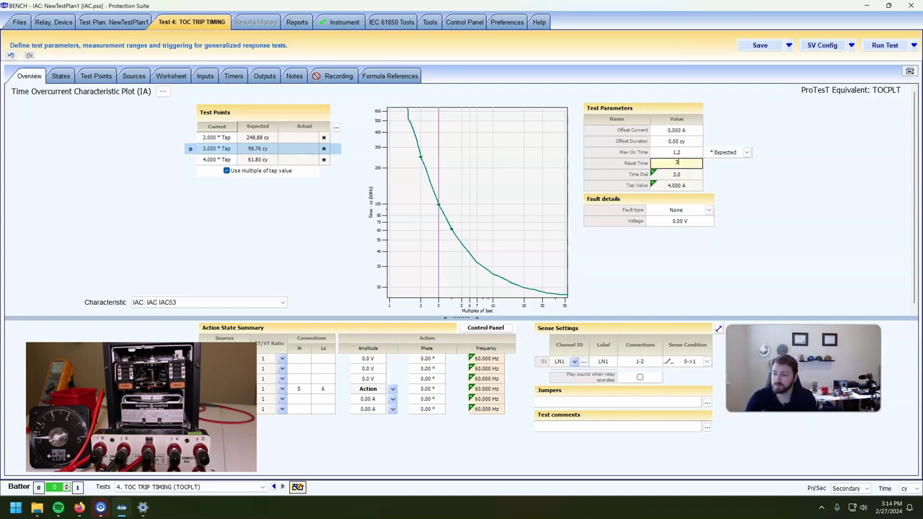
type("120")
key("Return")
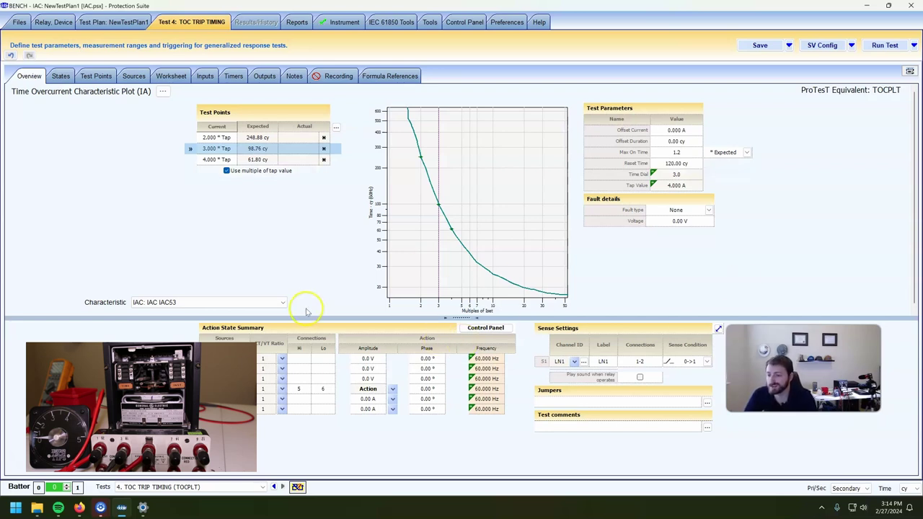
Show the detailed test points and consult the Time Test section of the relay manual GEH-1788L.pdf for the timing tolerance
left_click(96, 75)
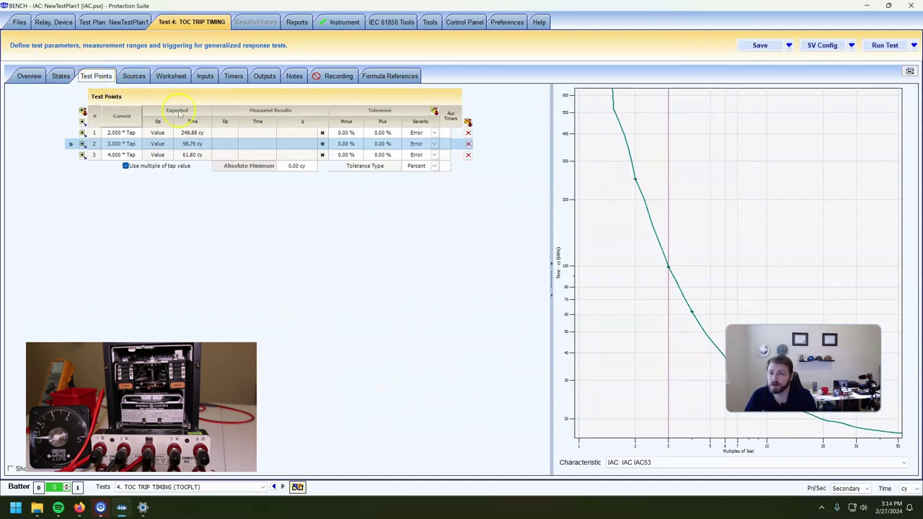
left_click(80, 507)
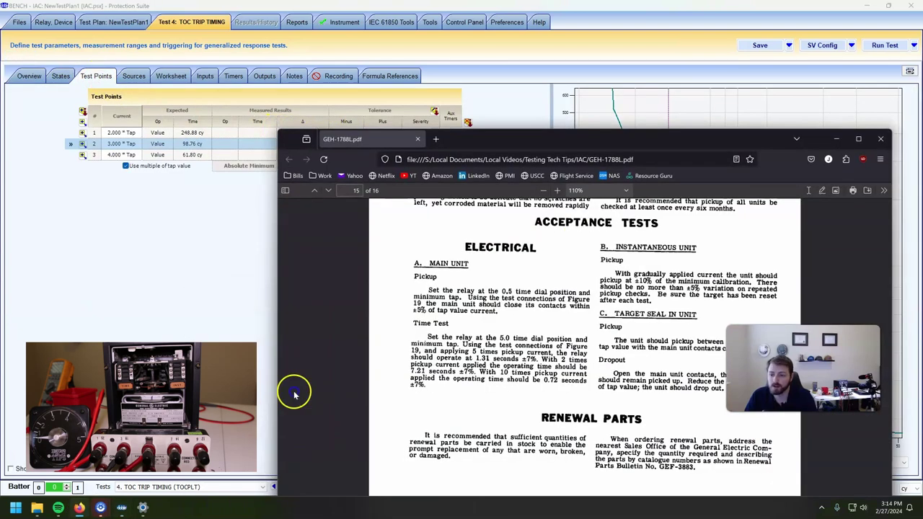
left_click_drag(653, 138, 507, 64)
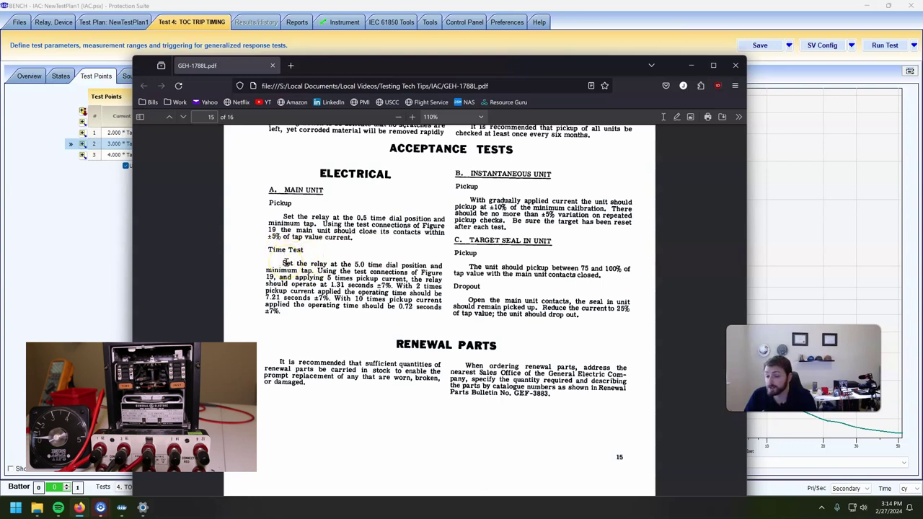
left_click_drag(286, 263, 398, 271)
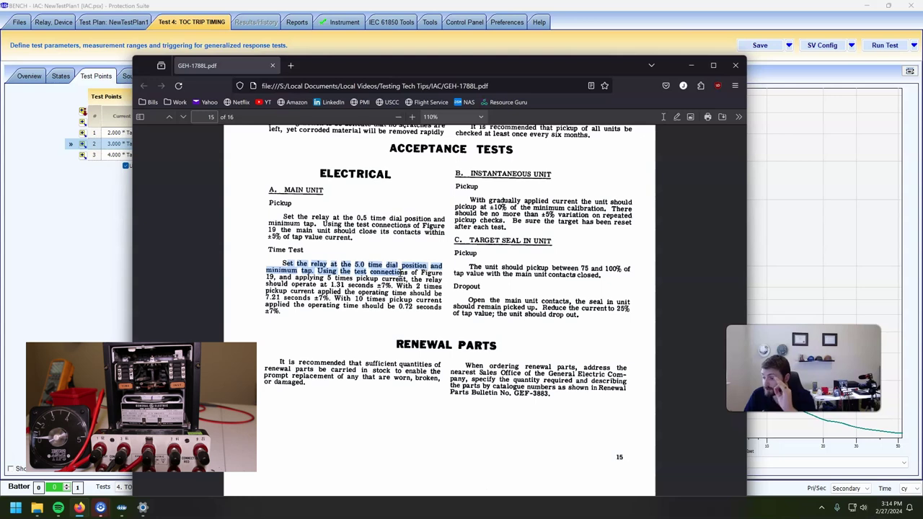
left_click(399, 272)
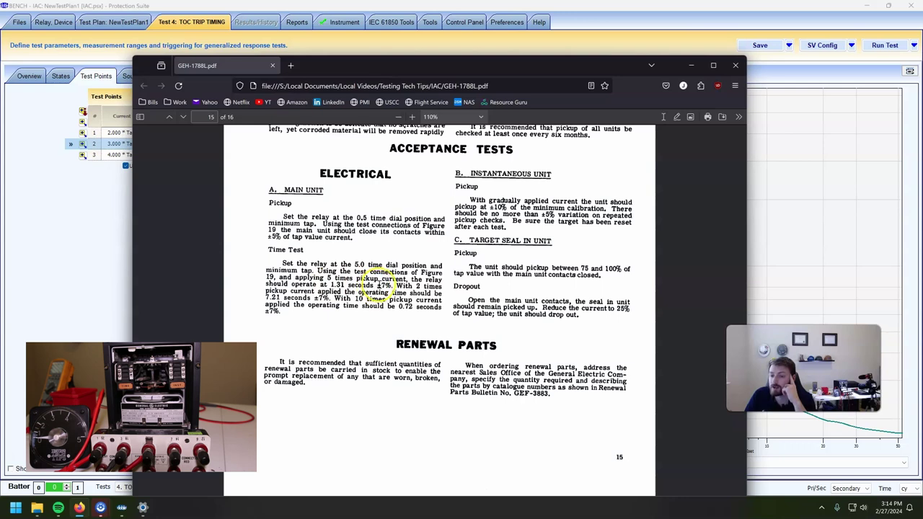
triple_click(333, 284)
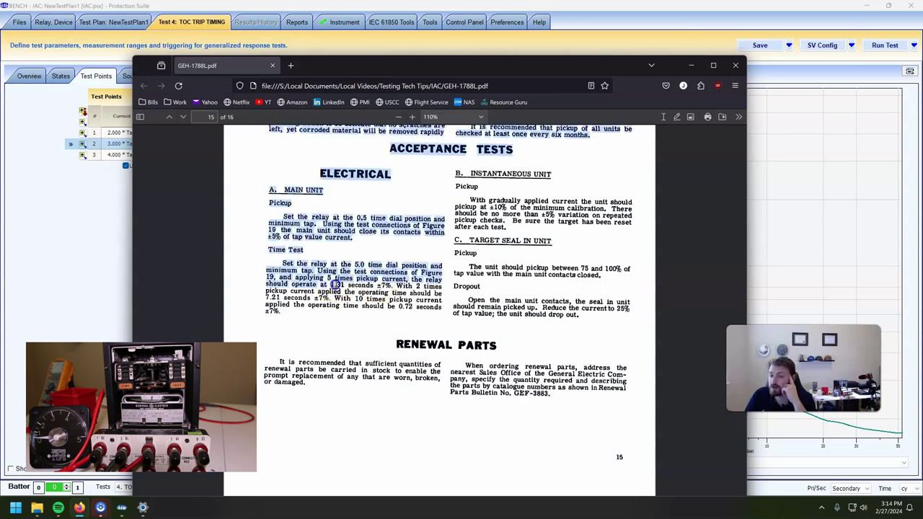
left_click(337, 284)
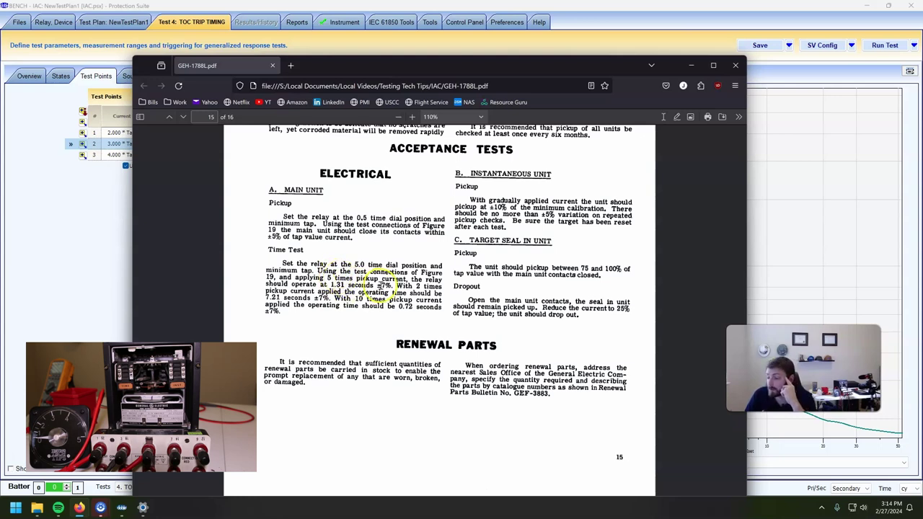
left_click(103, 242)
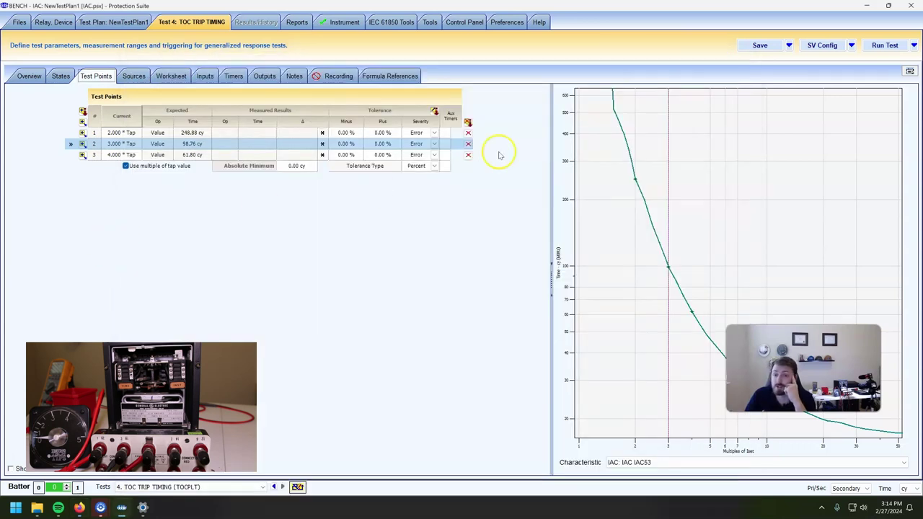
Set the minus and plus tolerances of all three test points to 7 %
left_click(351, 133)
key("Return")
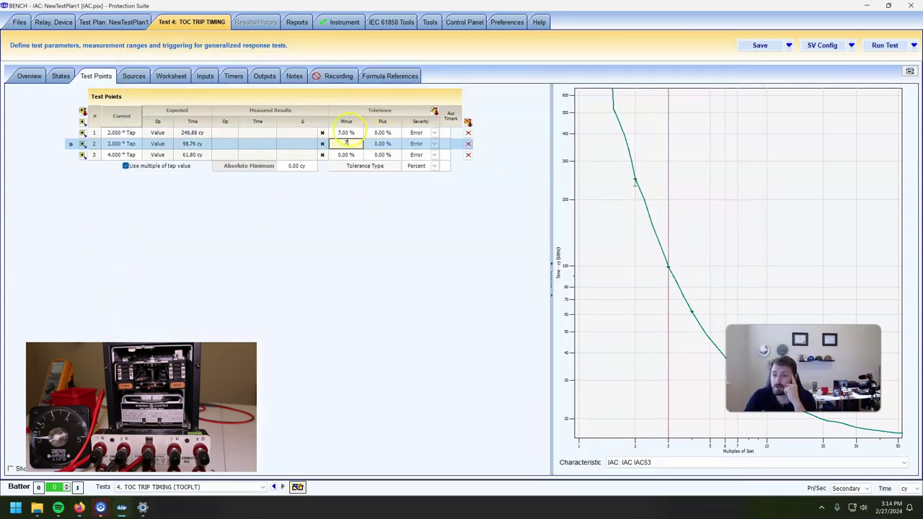
key("Return")
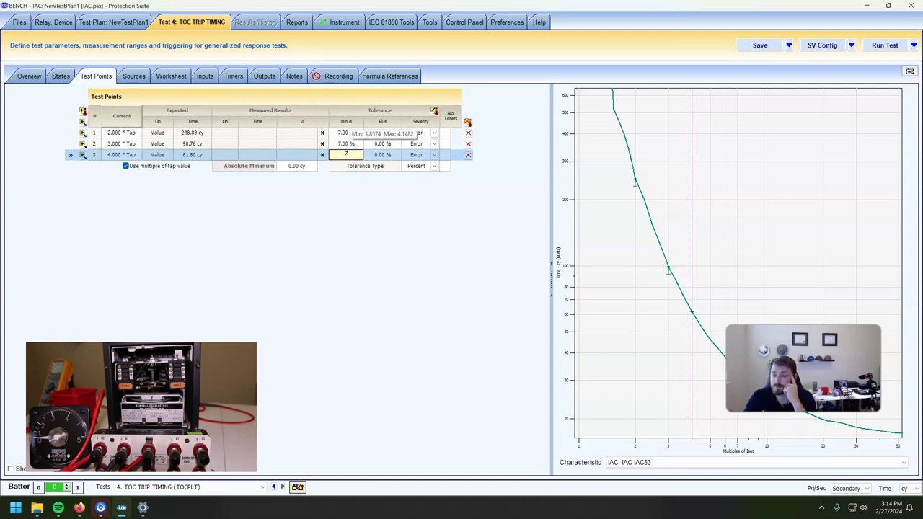
type("7")
key("Return")
type("7")
key("Return")
type("7")
key("Return")
type("7")
key("Up")
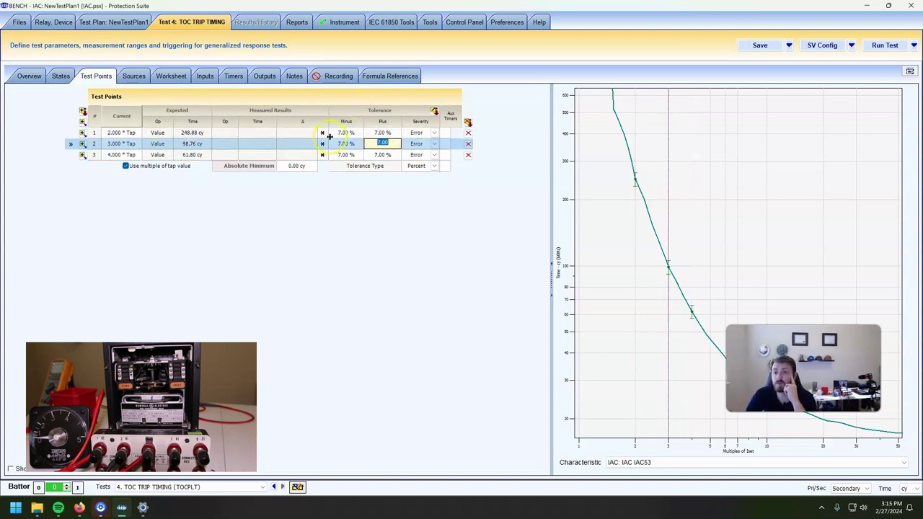
left_click(329, 136)
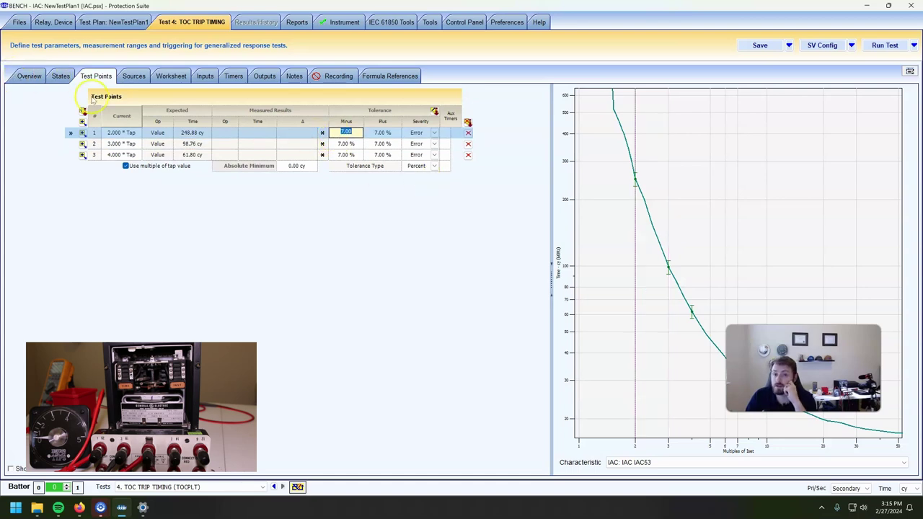
Review the TOC TRIP TIMING overview, run the test, stop it during the first test point and run it again
left_click(29, 77)
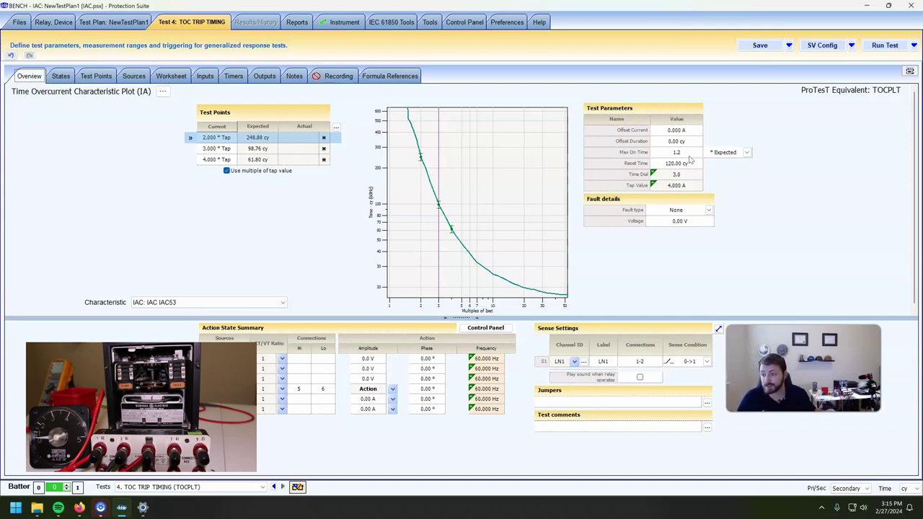
left_click(885, 45)
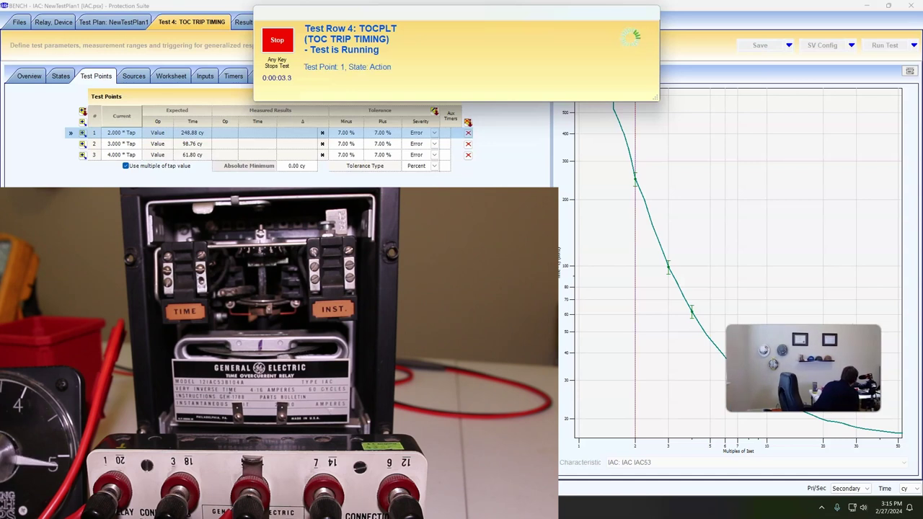
key("Escape")
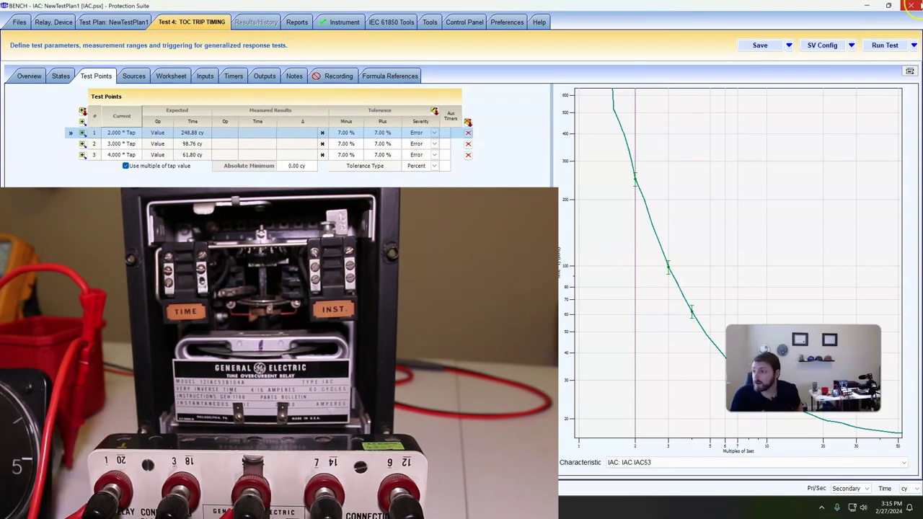
left_click(882, 46)
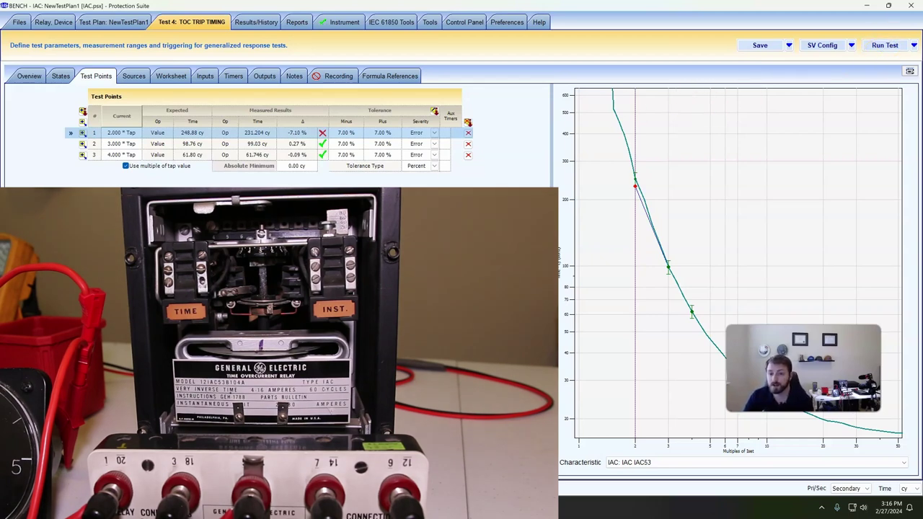
Examine the first test point's timing deviation and express the test point currents in amperes instead of tap multiples
left_click(302, 135)
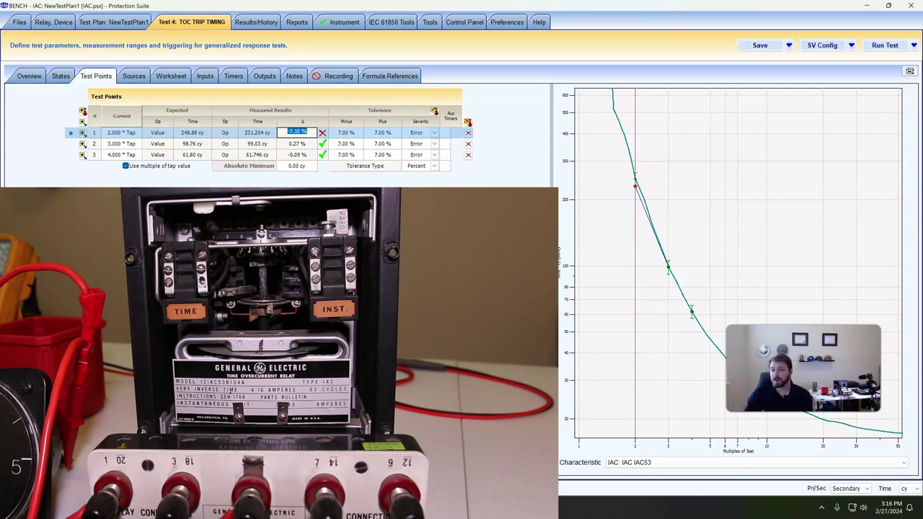
left_click(133, 144)
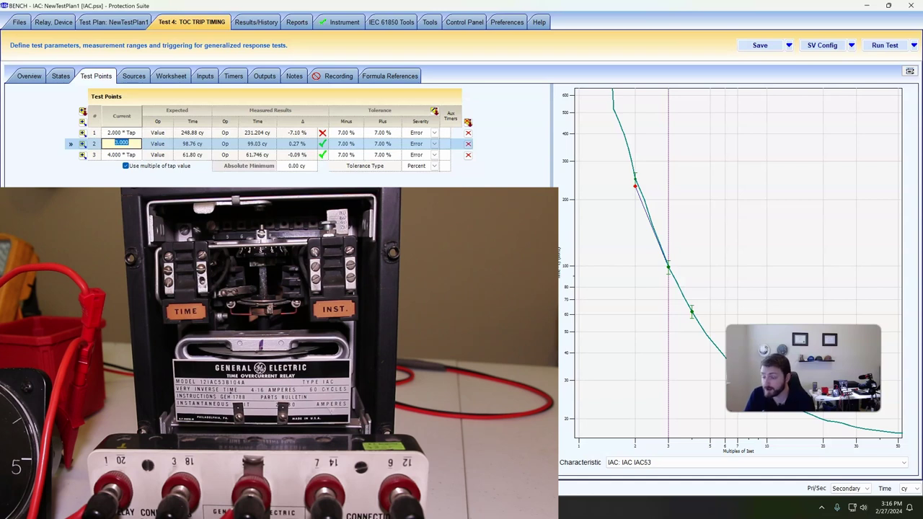
left_click(125, 166)
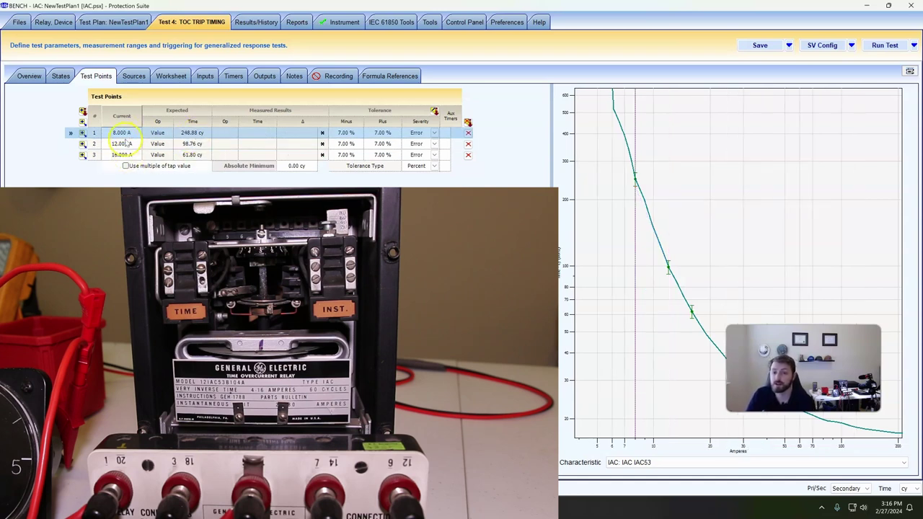
Express the test point currents as multiples of tap again and review the test's overview, states and test points
left_click(125, 166)
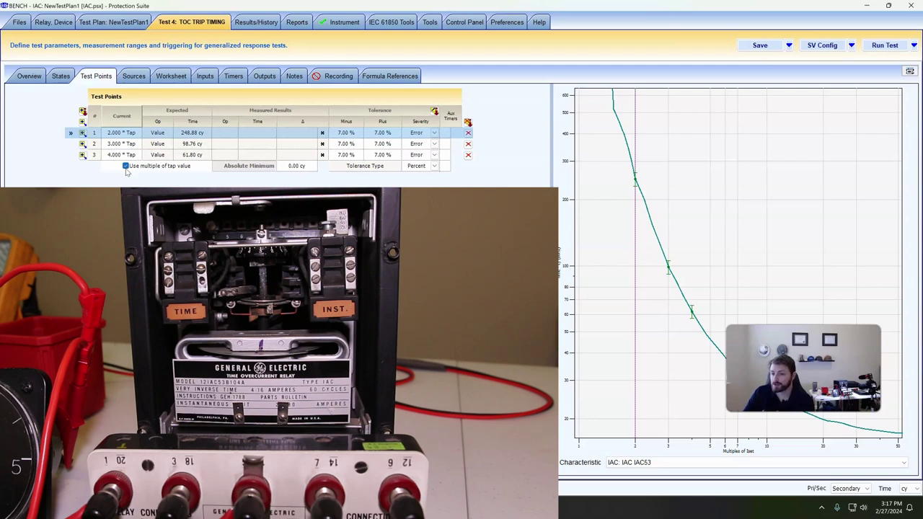
left_click(30, 75)
left_click(62, 75)
left_click(86, 77)
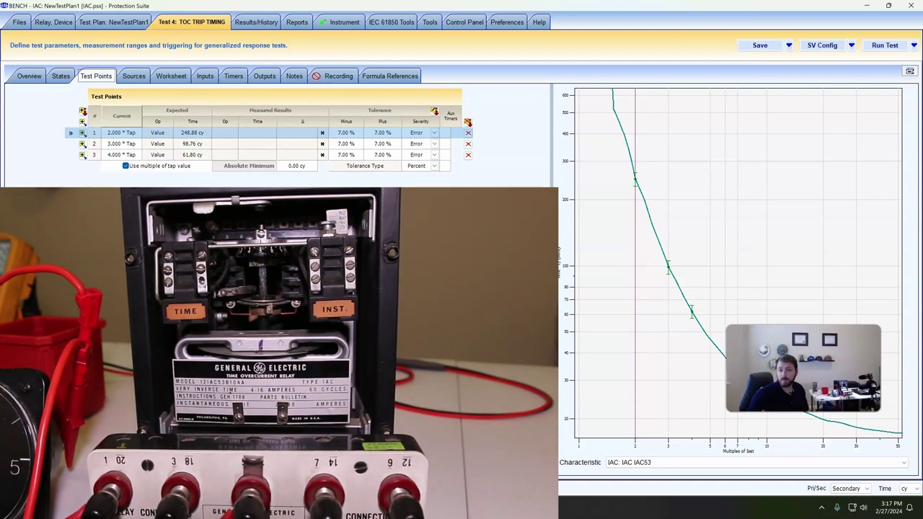
Stop the TOC TRIP TIMING run after the second test point and run the test again
left_click(249, 26)
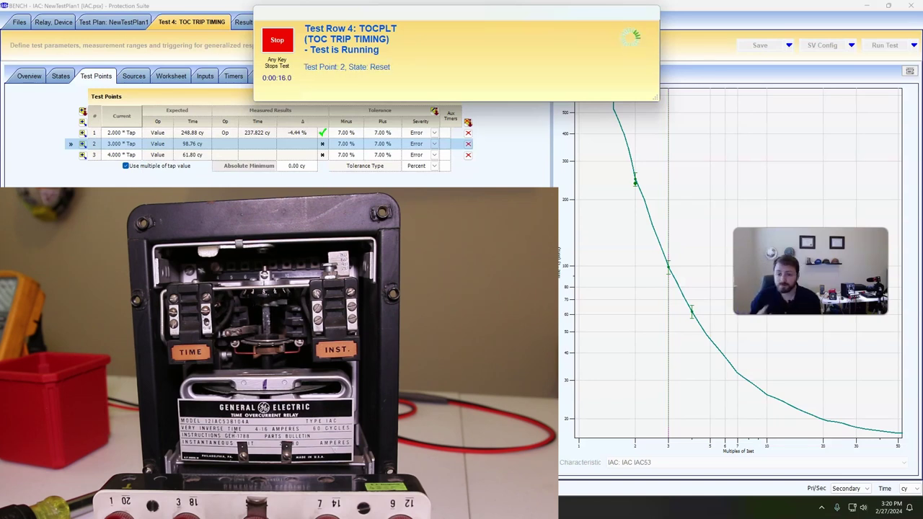
left_click(277, 40)
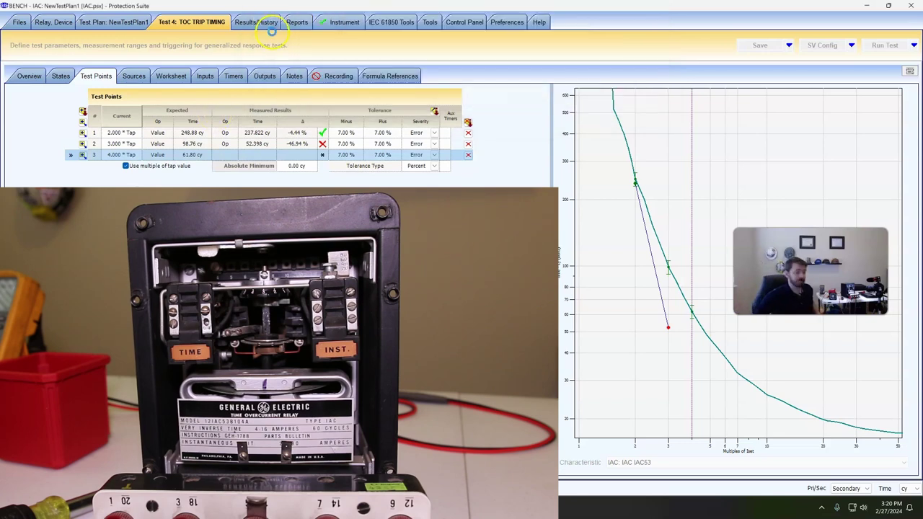
left_click(874, 45)
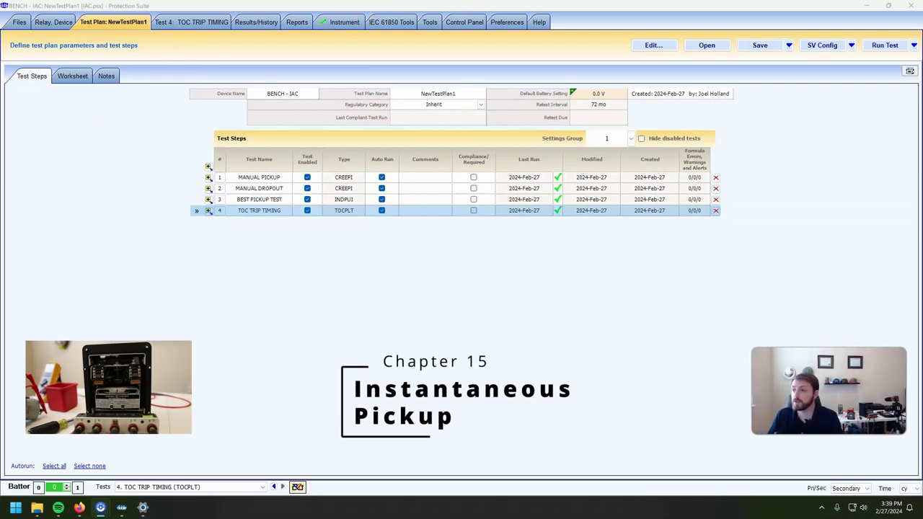
Add a steady state Pulsed Linear Ramp, Current (PRAMPI) test after TOC TRIP TIMING in the test plan
left_click(50, 22)
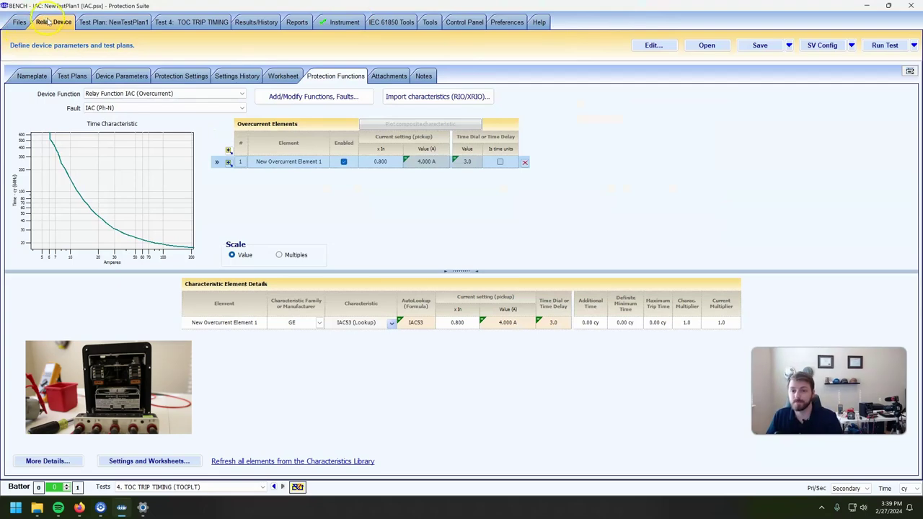
left_click(113, 22)
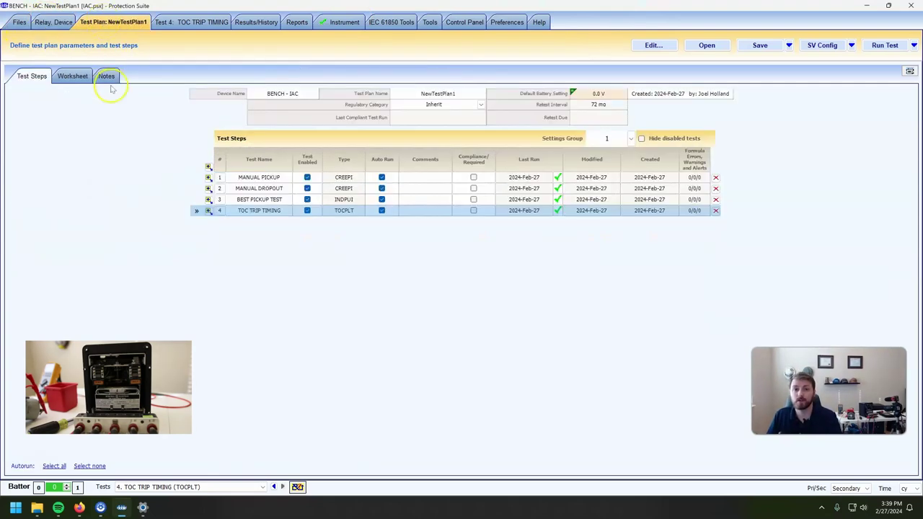
left_click(208, 210)
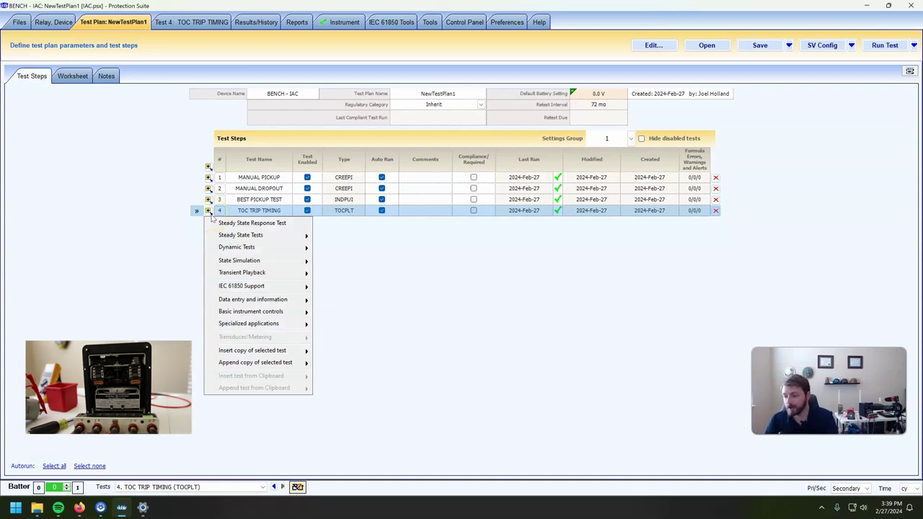
left_click(341, 256)
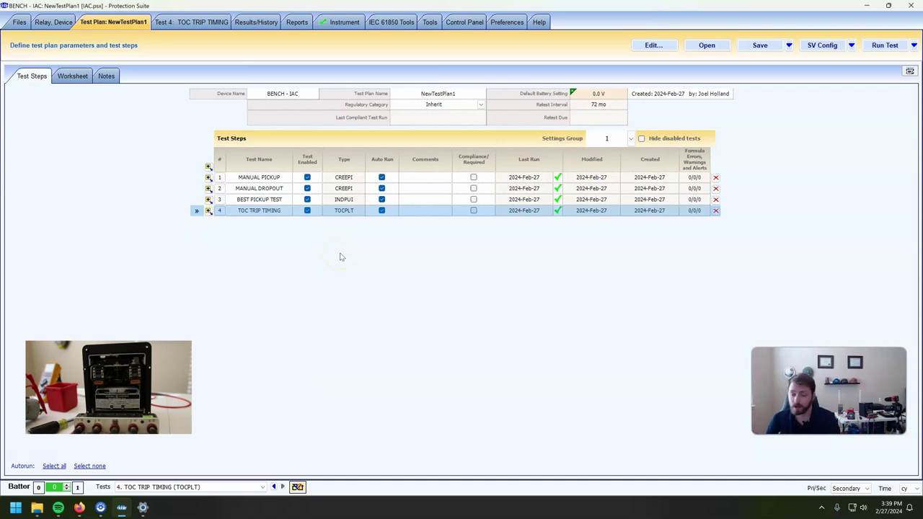
left_click(208, 210)
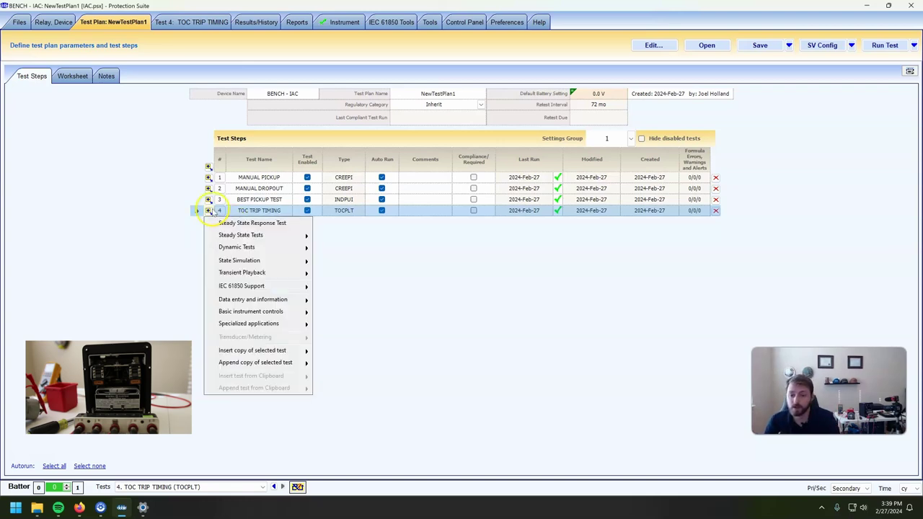
left_click(236, 240)
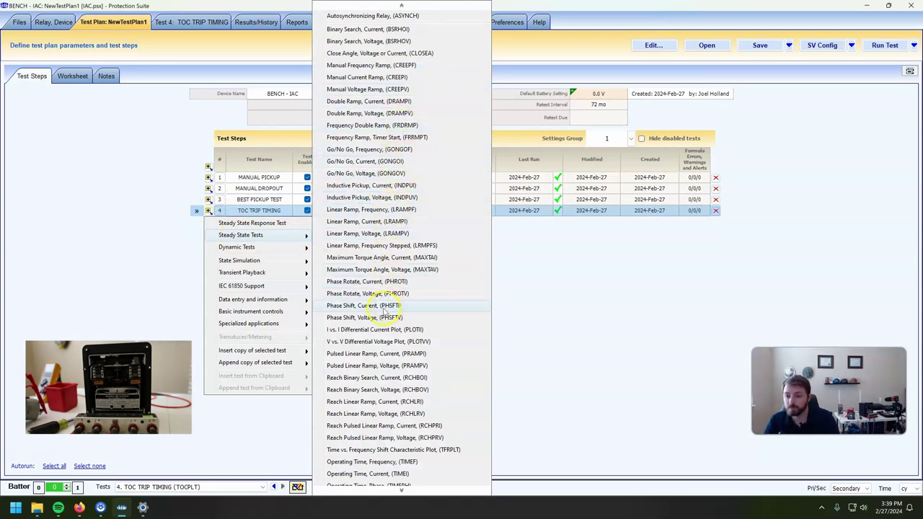
left_click(389, 354)
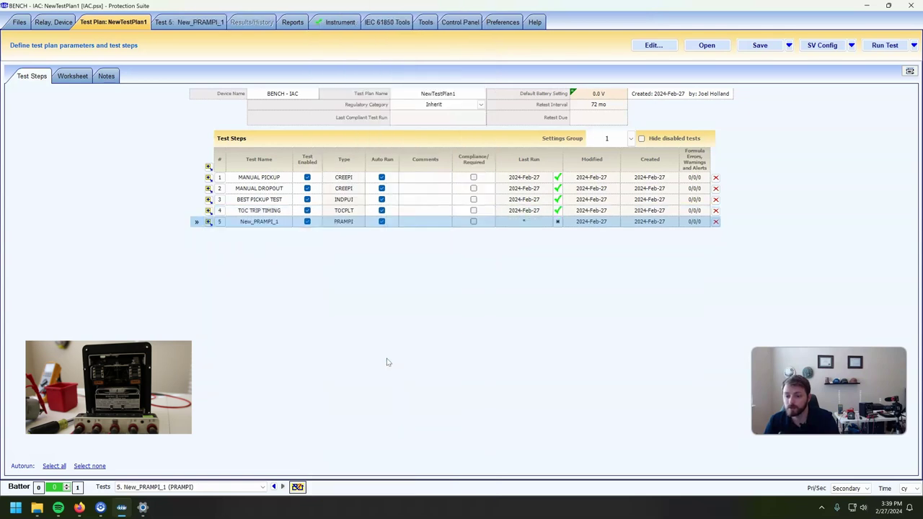
Rename the new PRAMPI test as INST OC PICKUP and open it
left_click(268, 225)
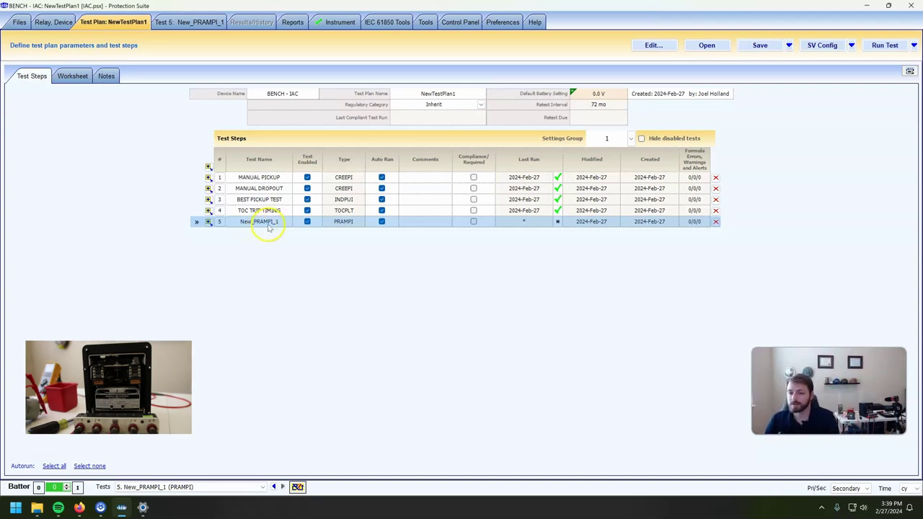
left_click(269, 226)
type("INST OC")
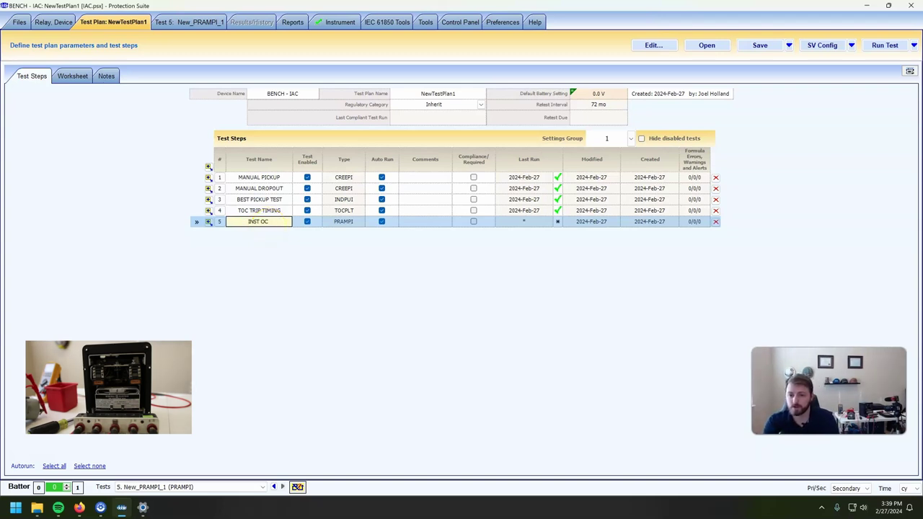
type(" PICKUP")
key("Return")
double_click(424, 224)
left_click(544, 228)
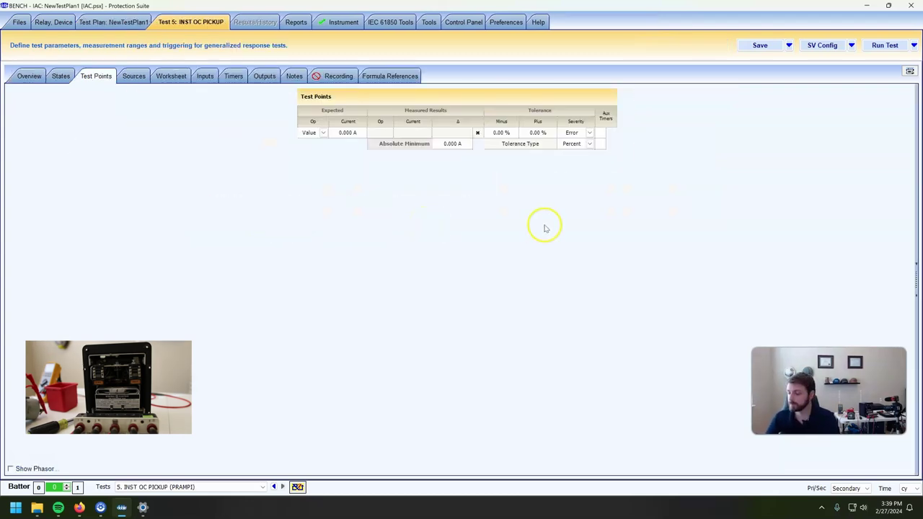
Try to set the test point's expected current to the variable INST in the test overview
left_click(31, 75)
left_click(295, 136)
left_click_drag(294, 137, 324, 145)
type("INST")
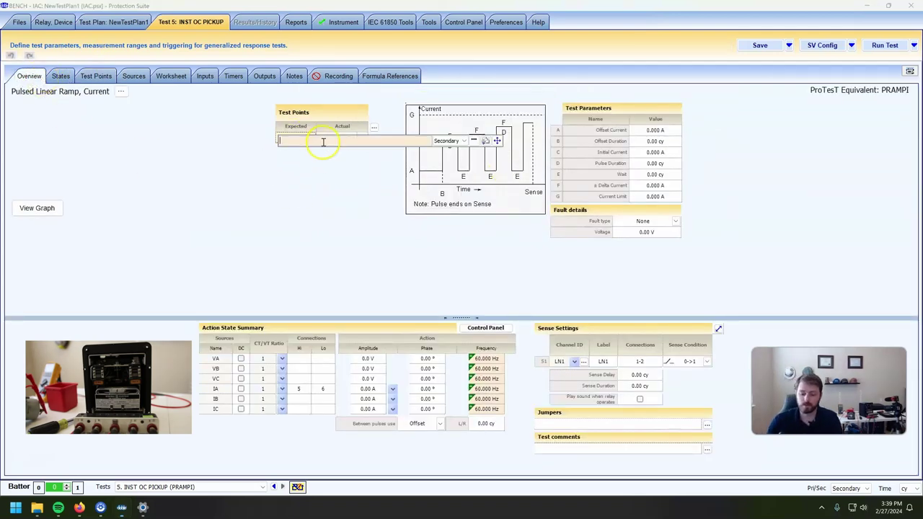
key("Return")
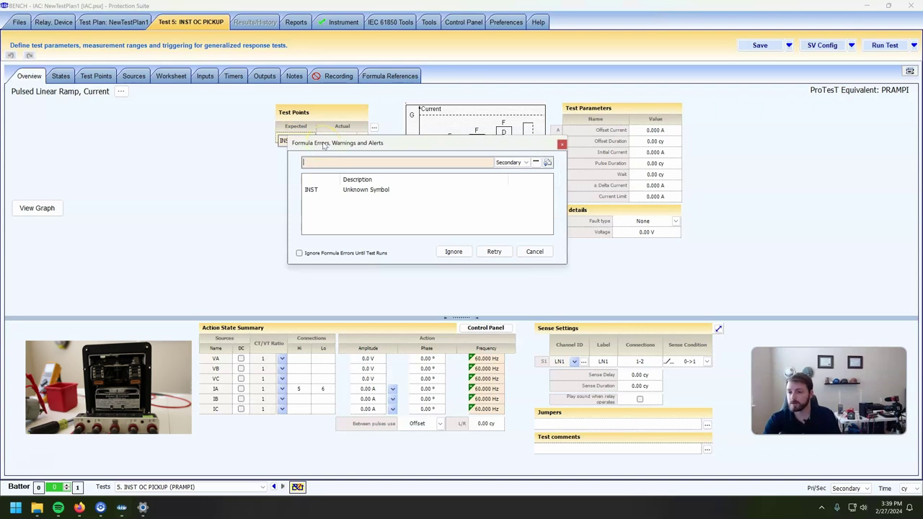
left_click(529, 253)
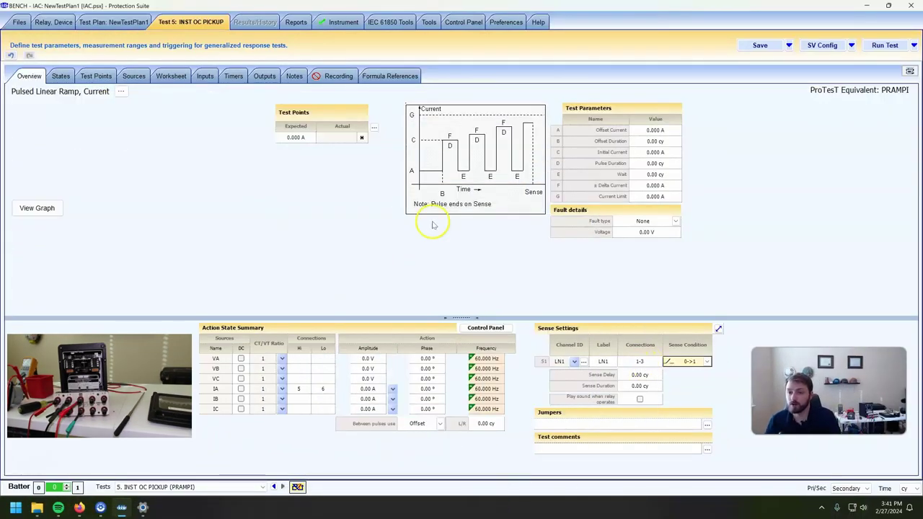
Add a global protection setting for the relay with the variable name INST and the value 40
left_click(296, 137)
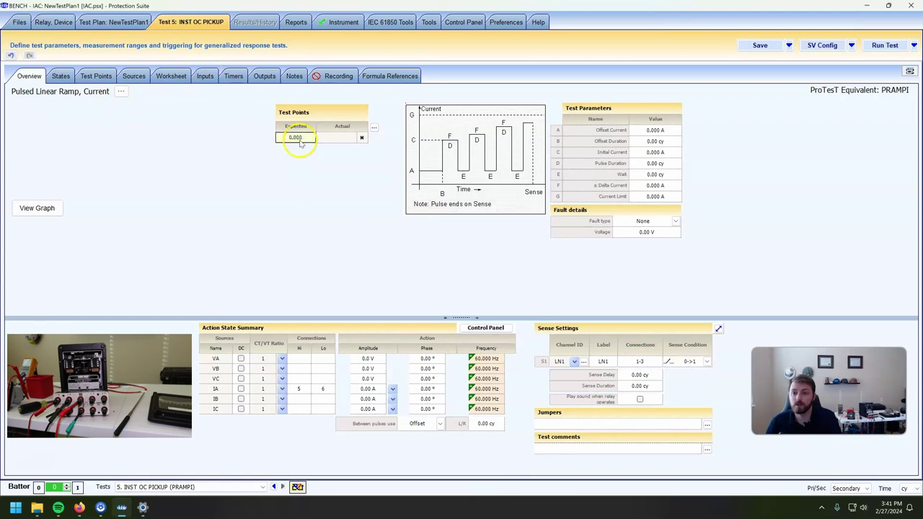
left_click(53, 22)
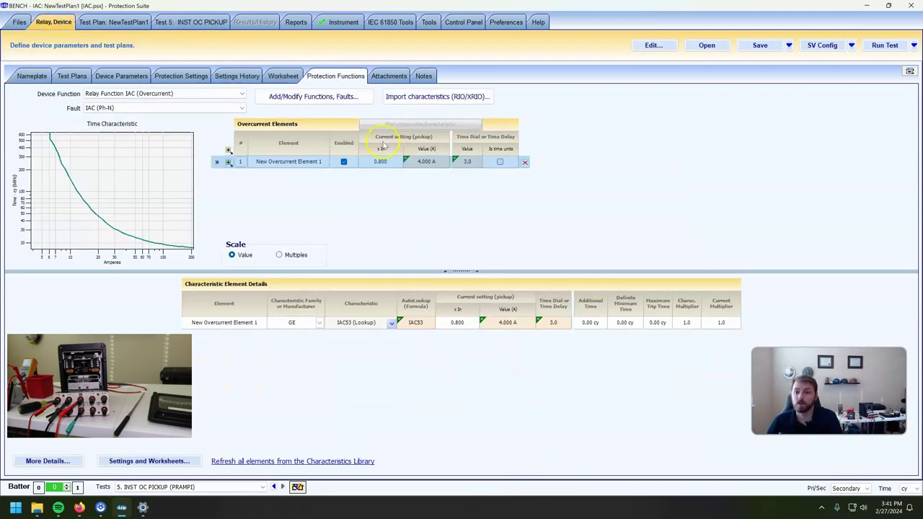
left_click(72, 76)
left_click(160, 76)
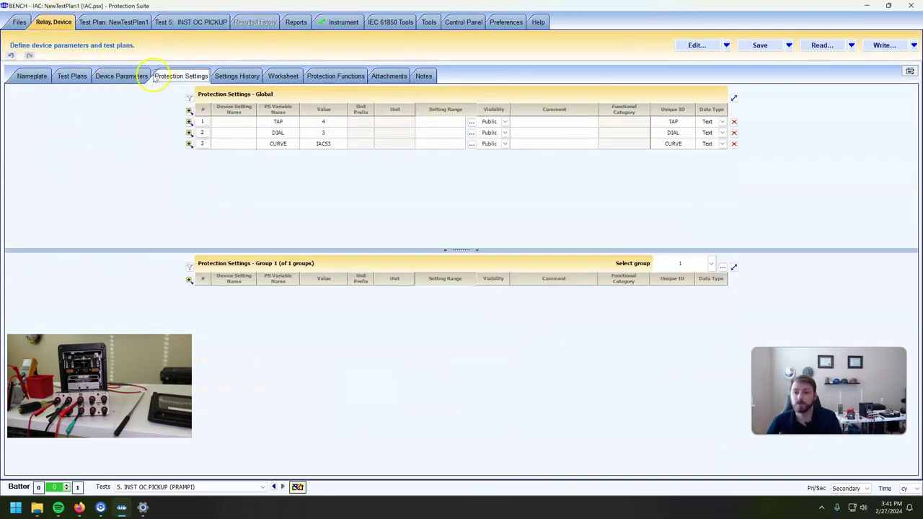
left_click(189, 143)
left_click(275, 154)
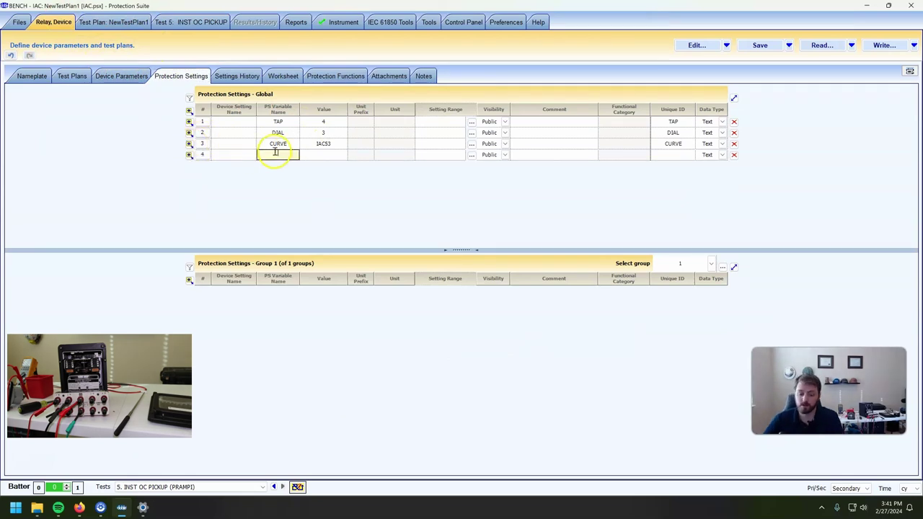
type("INST")
key("Tab")
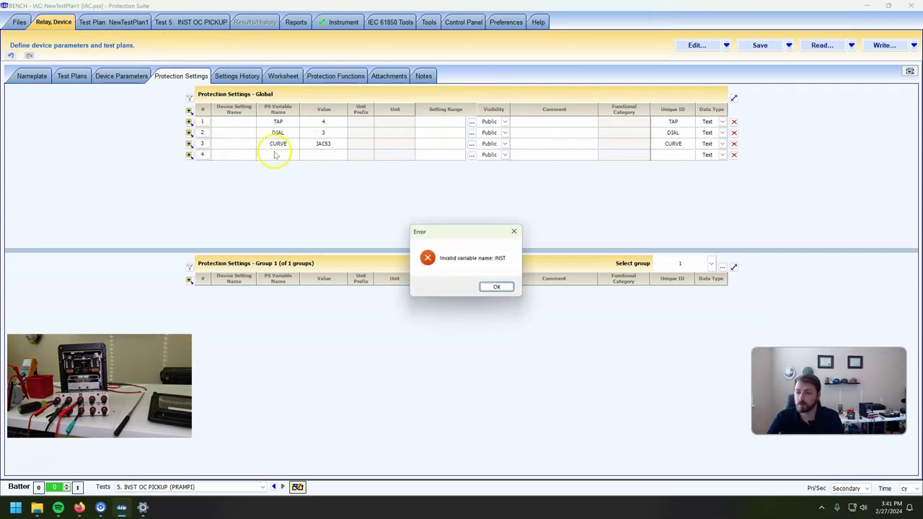
key("Return")
key("Tab")
type("40")
key("Tab")
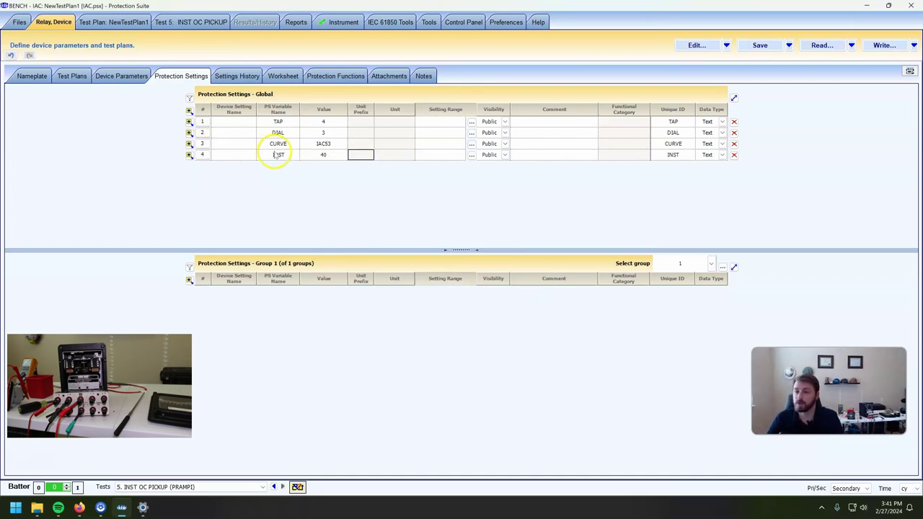
Make the IA amplitude of the INST OC PICKUP test vary as the standard action parameter
left_click(175, 24)
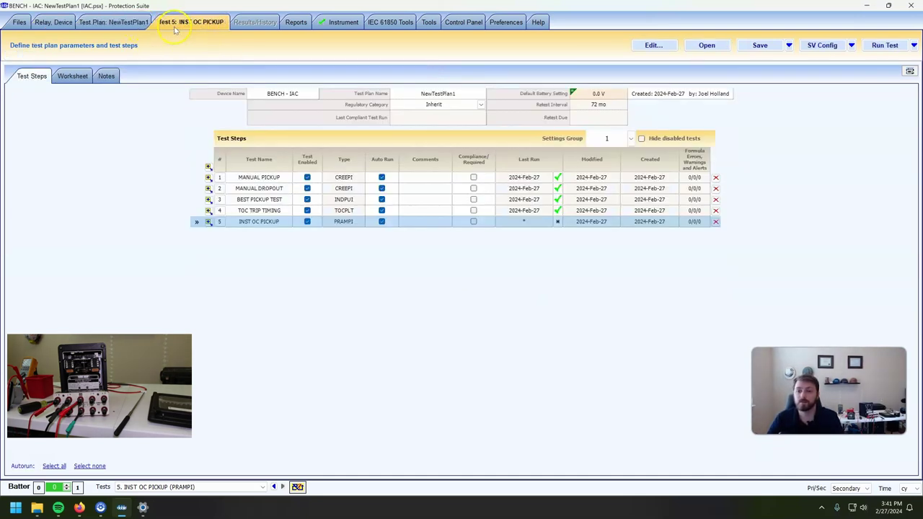
left_click(393, 388)
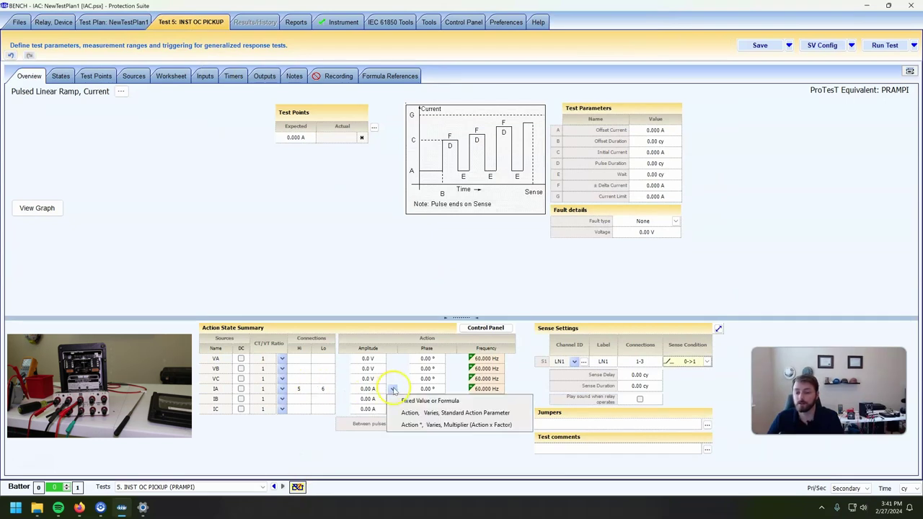
left_click(408, 412)
Set the range of the IA current source to Transient Ranges (225 VA)
left_click(133, 77)
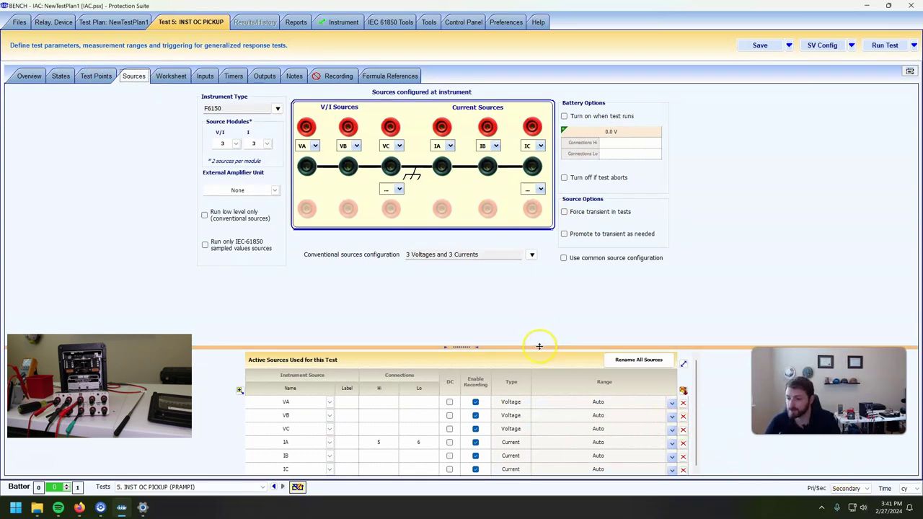
left_click_drag(538, 346, 537, 258)
left_click(672, 353)
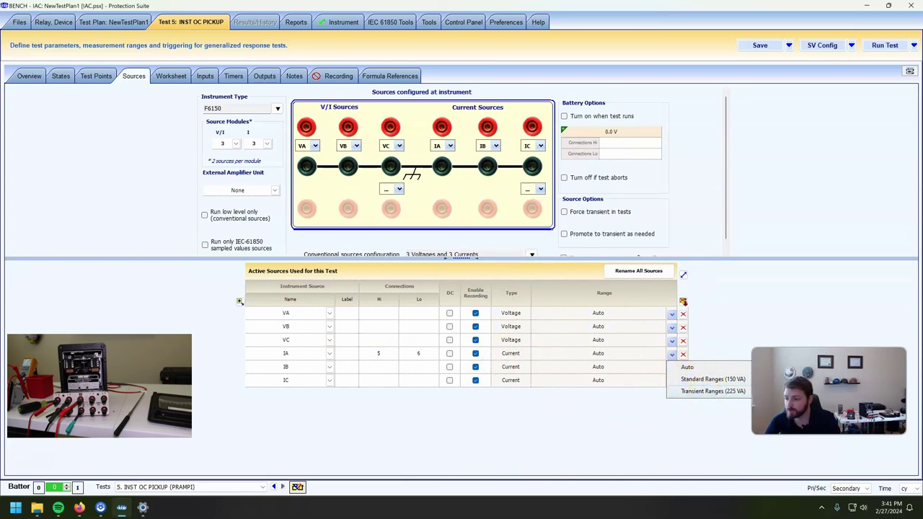
left_click(691, 390)
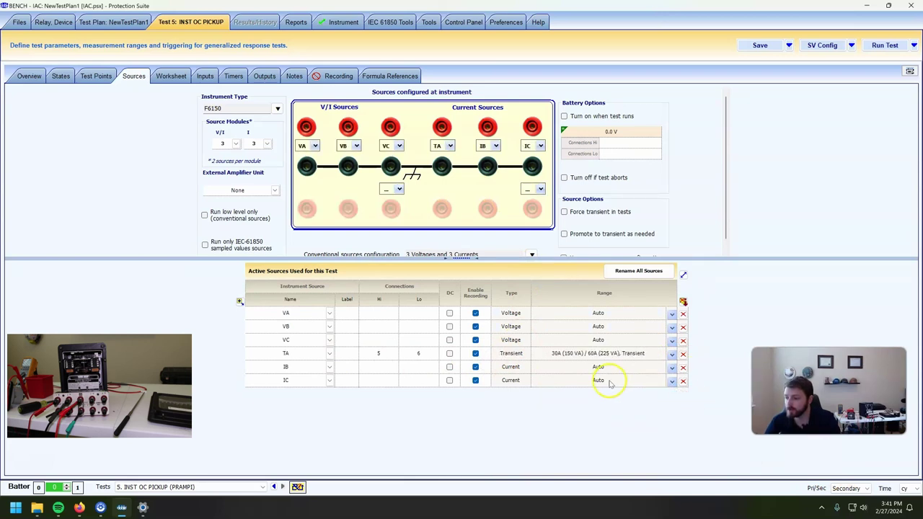
Set the INST OC PICKUP test point's expected current to 40 A from the INST setting
left_click(29, 76)
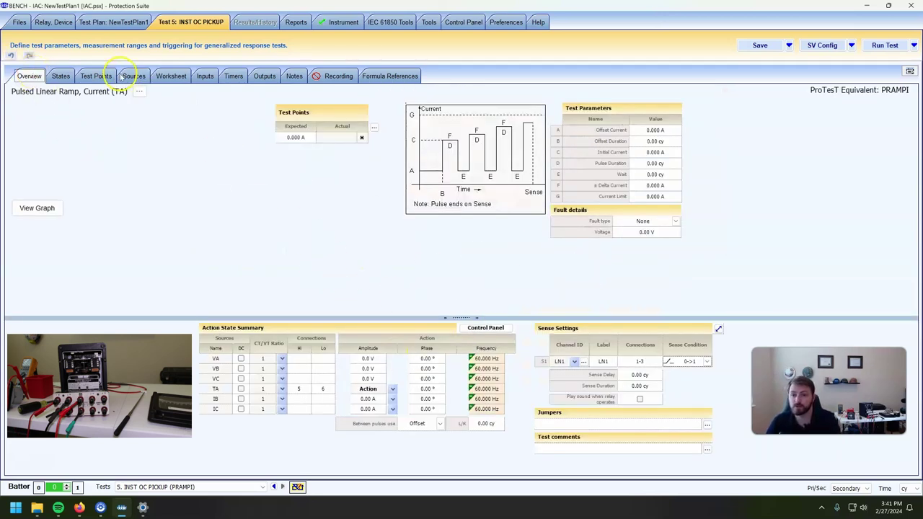
left_click(654, 129)
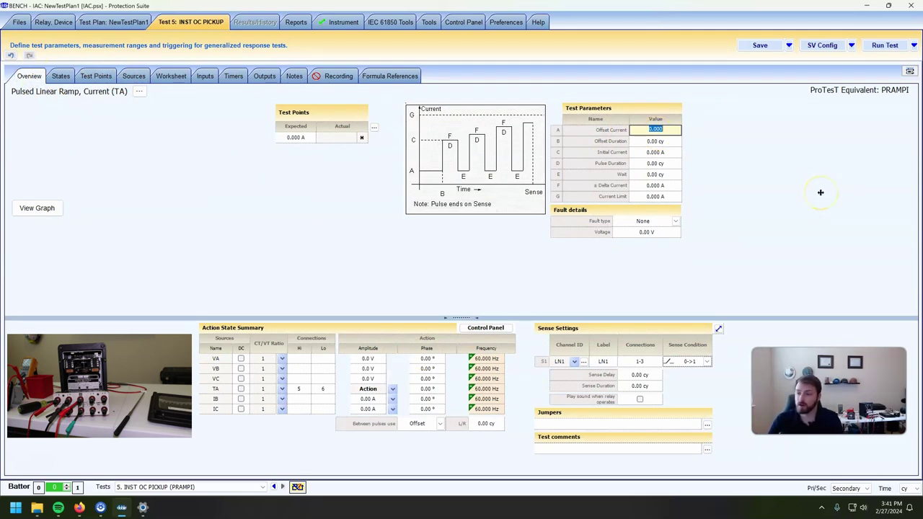
key("Tab")
key("Tab")
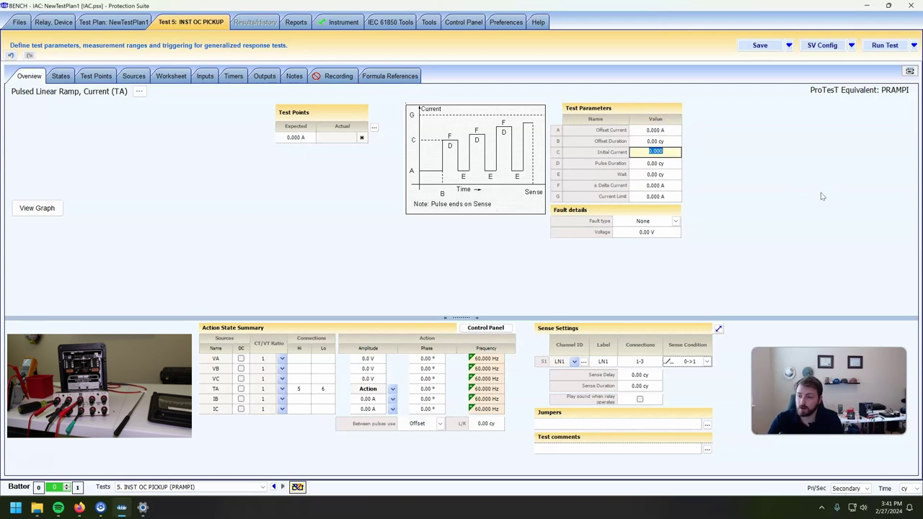
key("BackSpace")
left_click(304, 144)
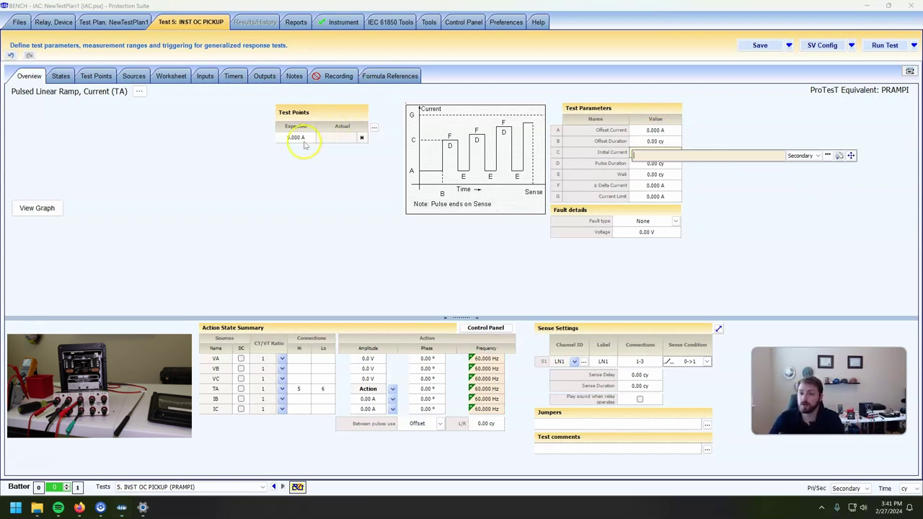
type("40")
key("Return")
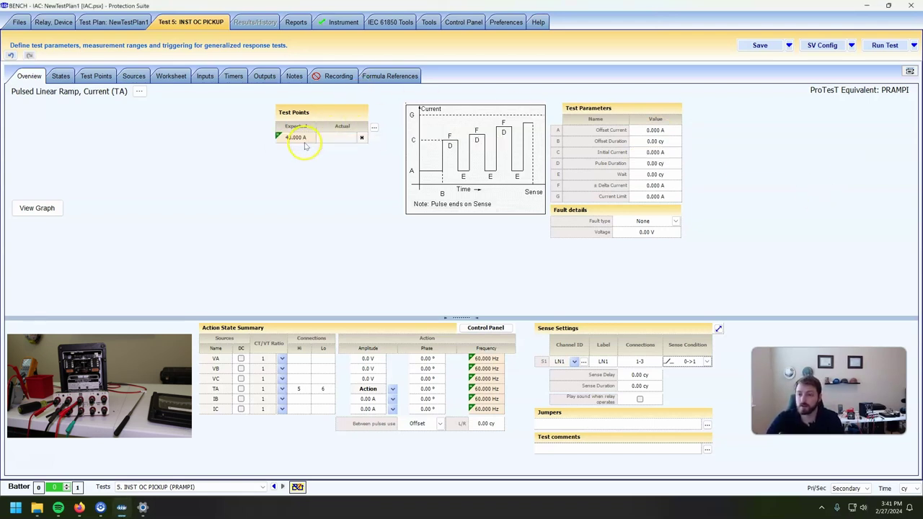
Set the ramp's initial current to the formula MAXEXPECTEDVALUE*0.9
left_click(678, 154)
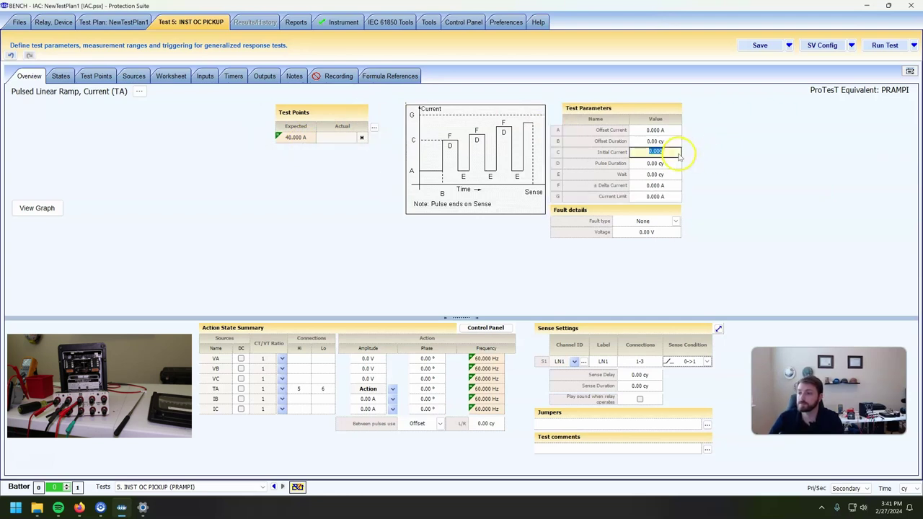
type("MAXEXPECTEDVALUE*0.9")
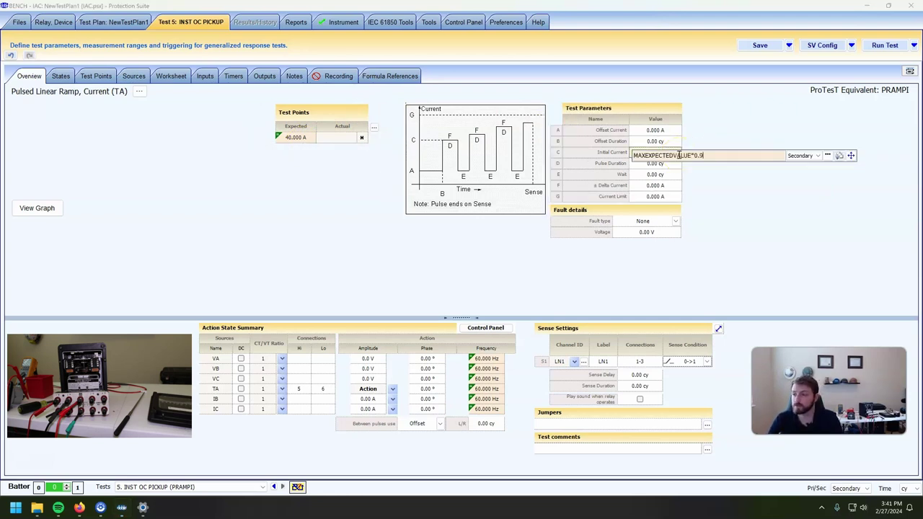
Apply MAXEXPECTEDVALUE*0.9 as the initial current and check the instantaneous unit's pickup tolerance in the GEH-1788L manual
key("Return")
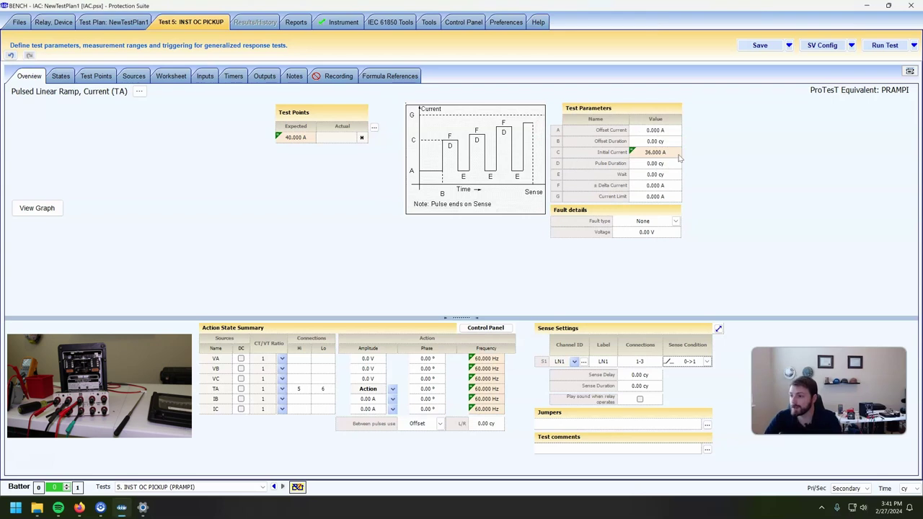
left_click(81, 508)
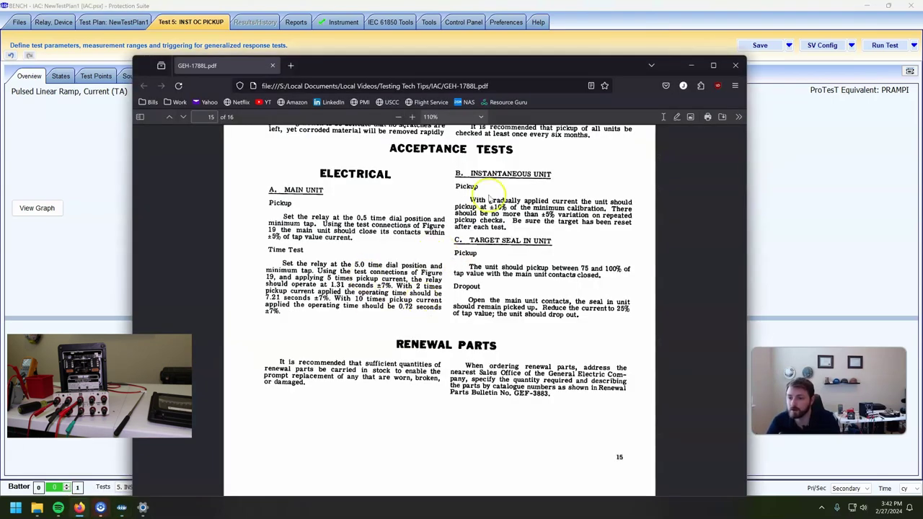
left_click_drag(470, 201, 509, 209)
left_click(508, 209)
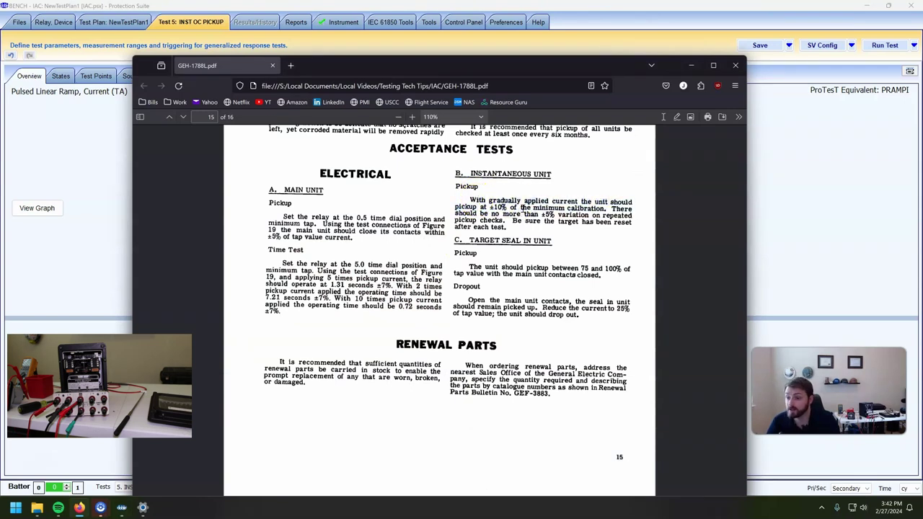
left_click(782, 207)
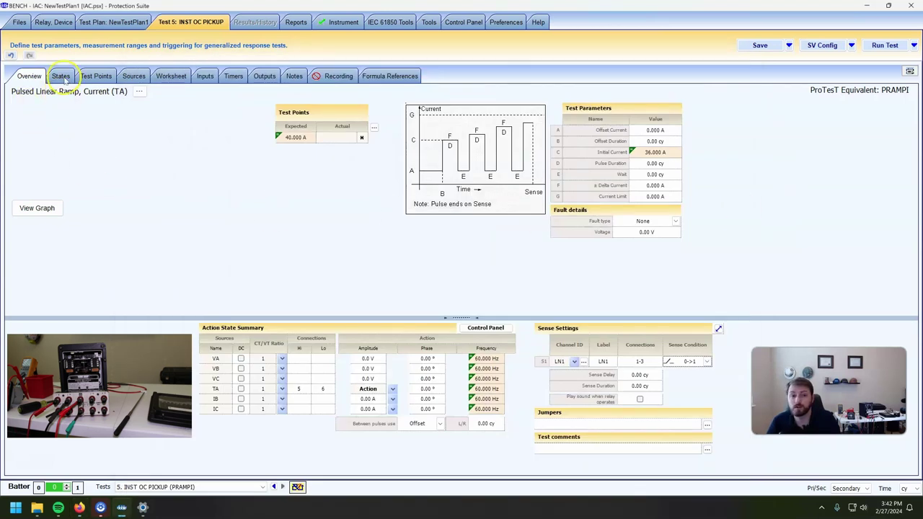
Copy the initial current formula for reuse and change its value to MAXEXPECTEDVALUE*0.85
left_click(655, 152)
key("ctrl+c")
left_click(705, 157)
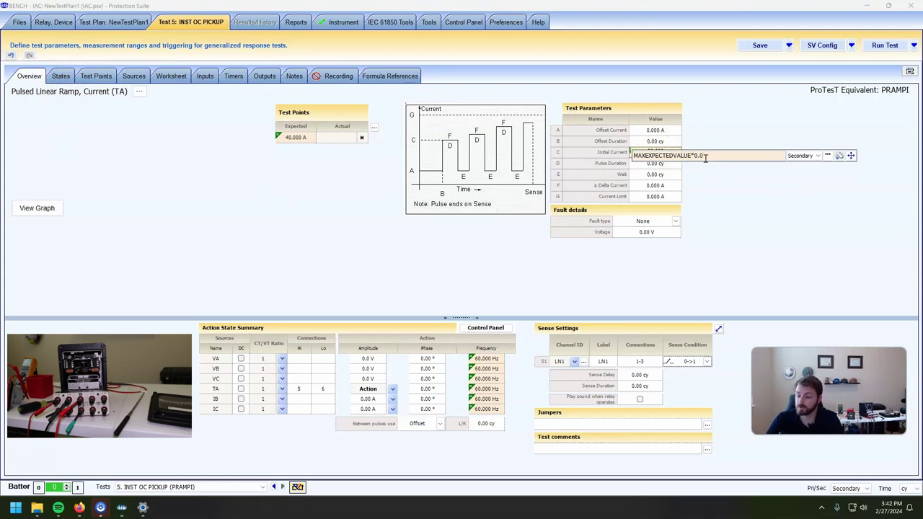
type("85")
key("Return")
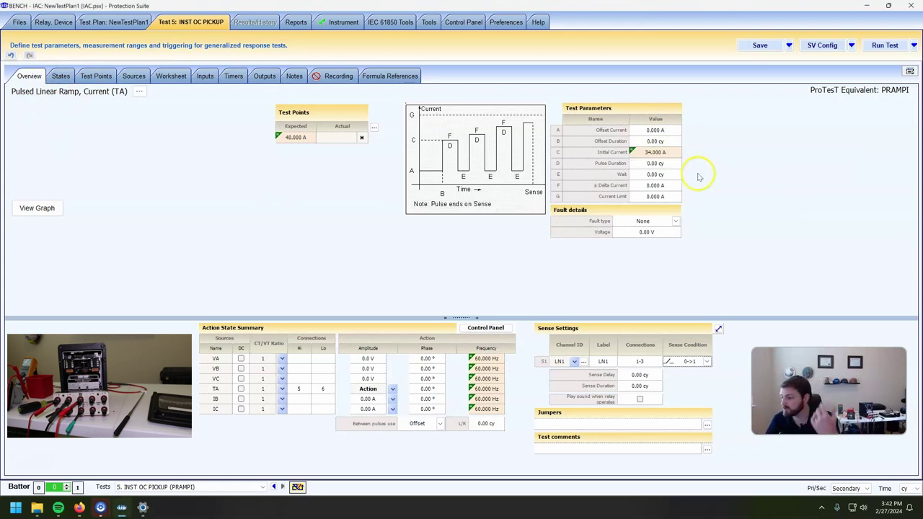
Set the pulse duration to 5 cycles and the wait to 10 cycles
left_click(640, 164)
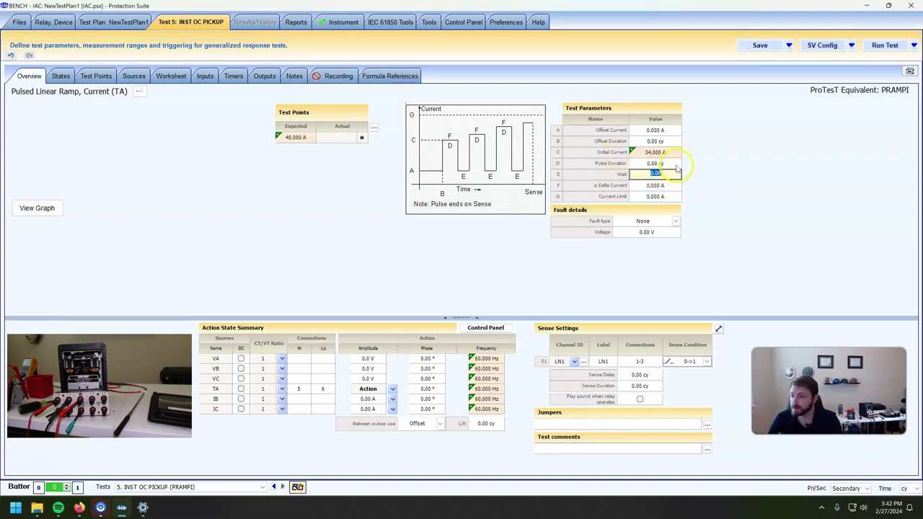
type("5")
key("Return")
left_click(660, 176)
type("10")
key("Return")
Set the delta current to MAXEXPECTEDVALUE*0.01 by reusing the copied formula
left_click(661, 186)
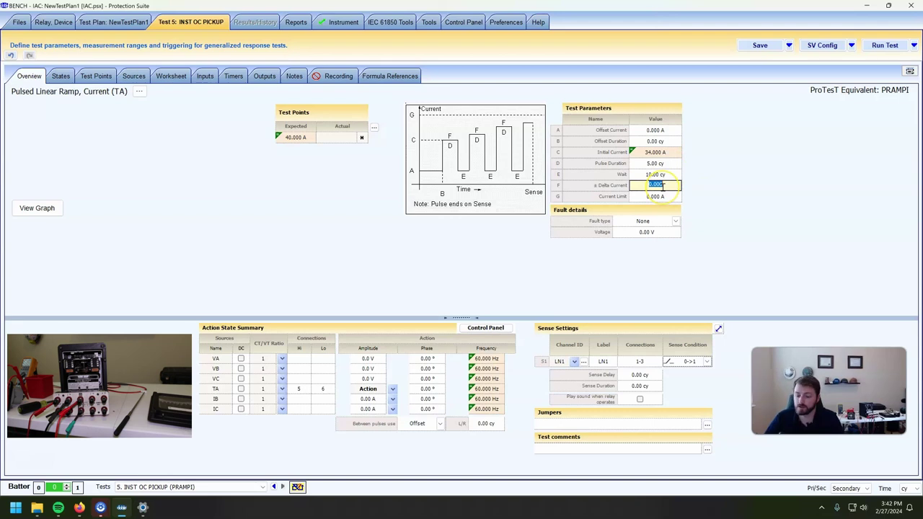
key("ctrl+v")
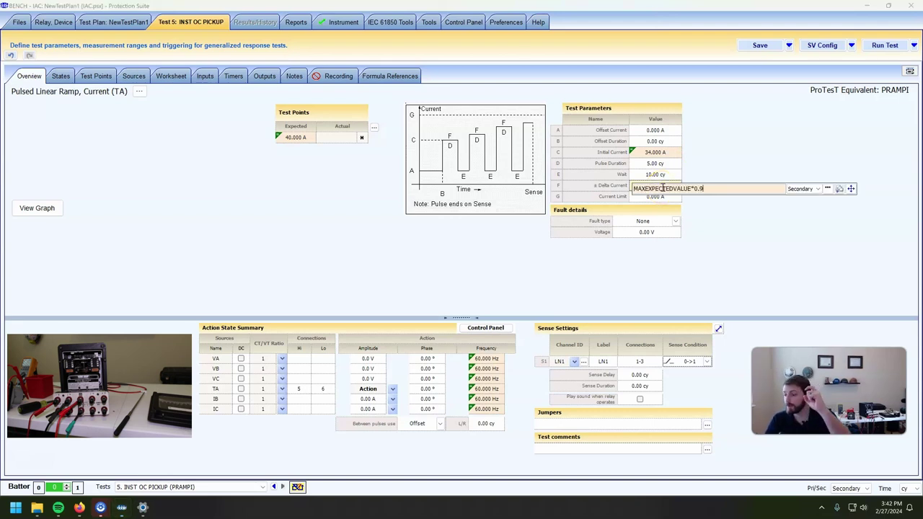
type("01")
key("Return")
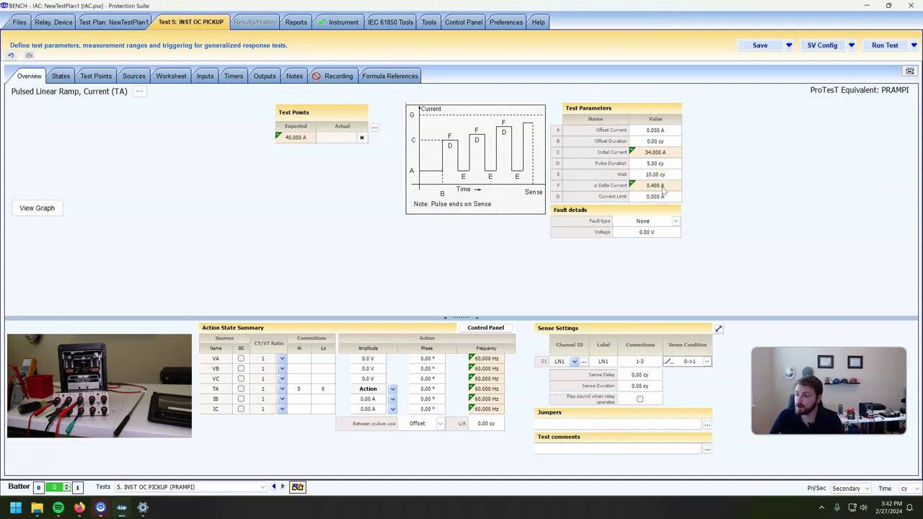
Set the current limit to MAXEXPECTEDVALUE*1.15 and check its formula against the expected test point
left_click(655, 196)
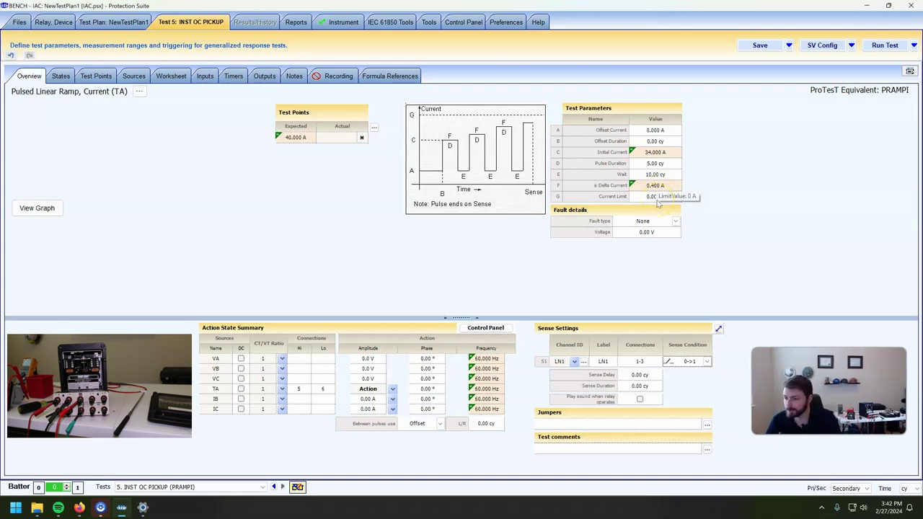
left_click(657, 197)
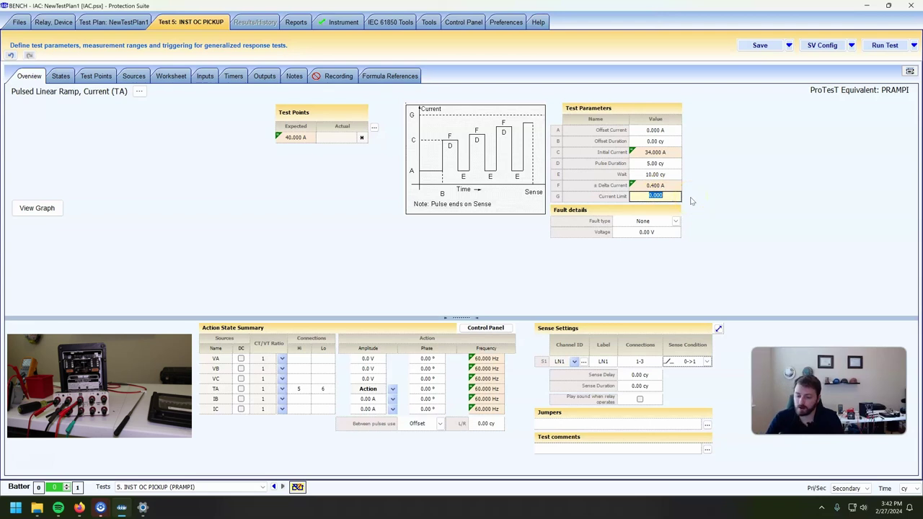
key("ctrl+v")
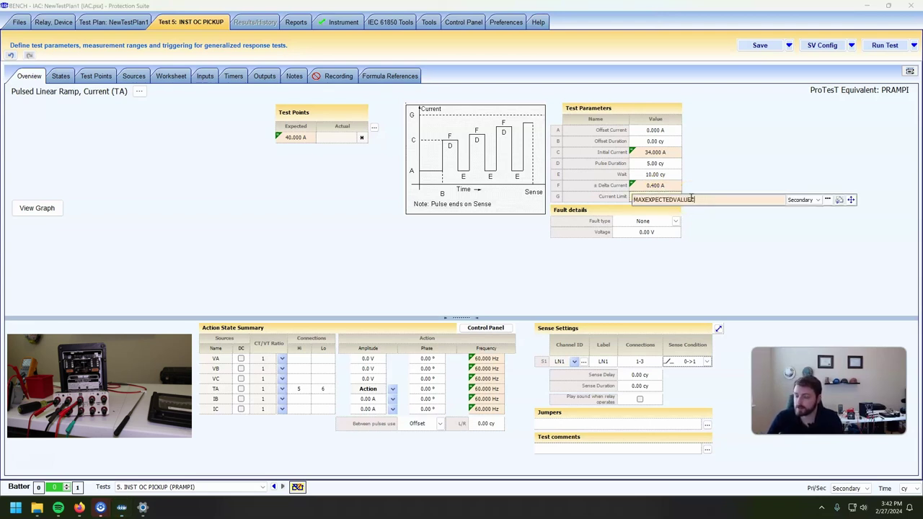
key("Return")
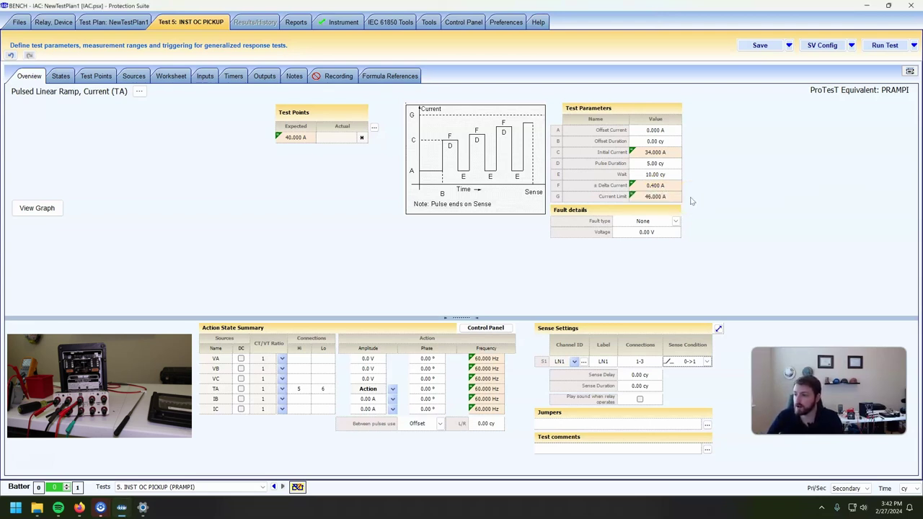
left_click(669, 199)
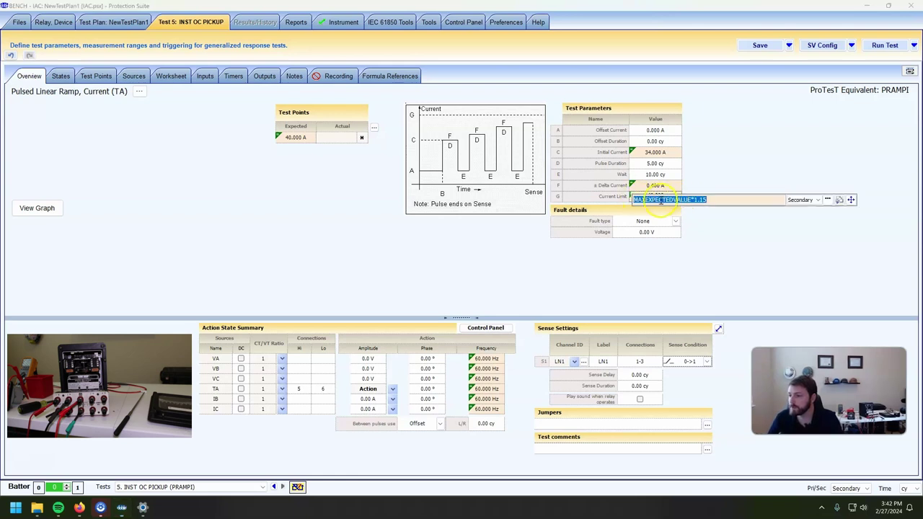
left_click(308, 139)
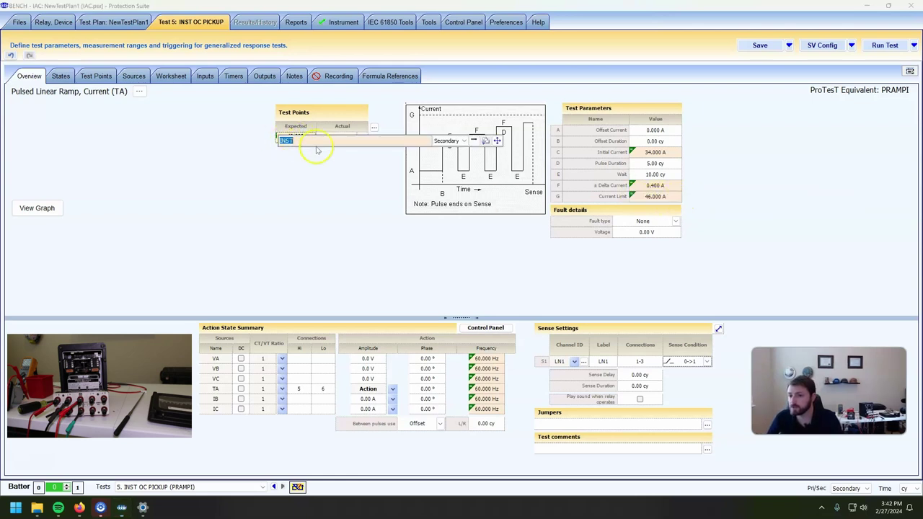
key("Escape")
left_click(679, 202)
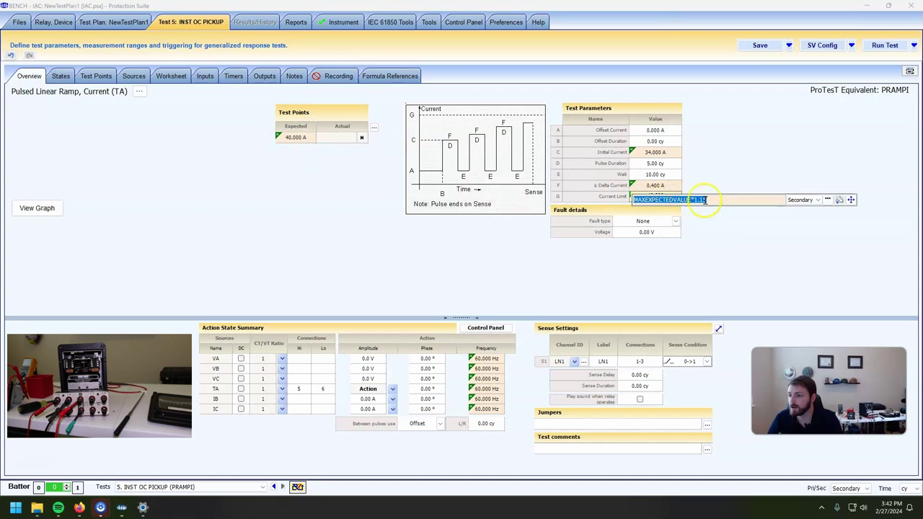
left_click(438, 209)
Set both the minus and plus tolerances of the 40 A test point to 10 %
left_click(92, 77)
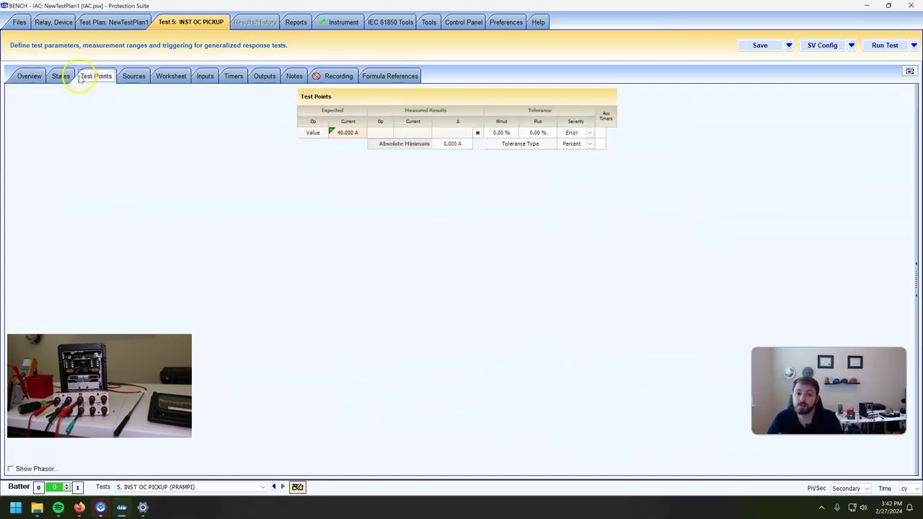
left_click(502, 134)
type("10")
key("Tab")
type("10")
key("Tab")
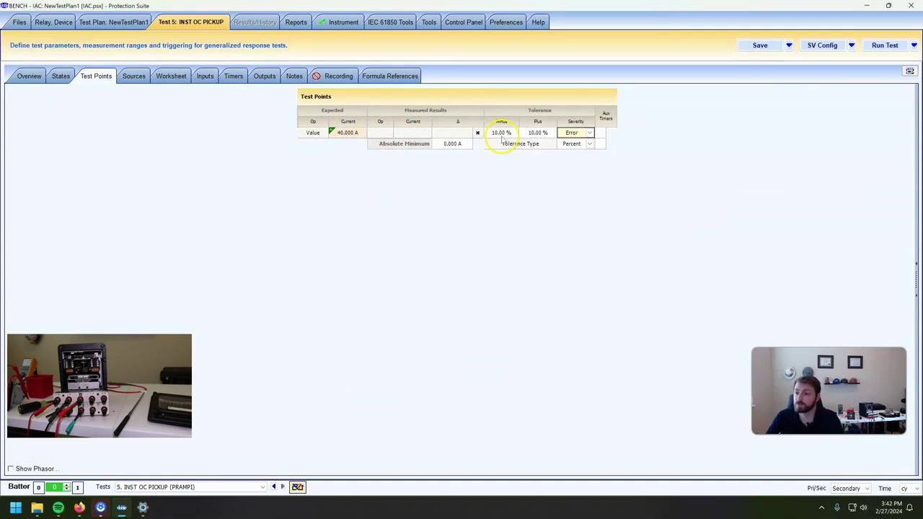
Run the INST OC PICKUP test and return to its overview
left_click(34, 77)
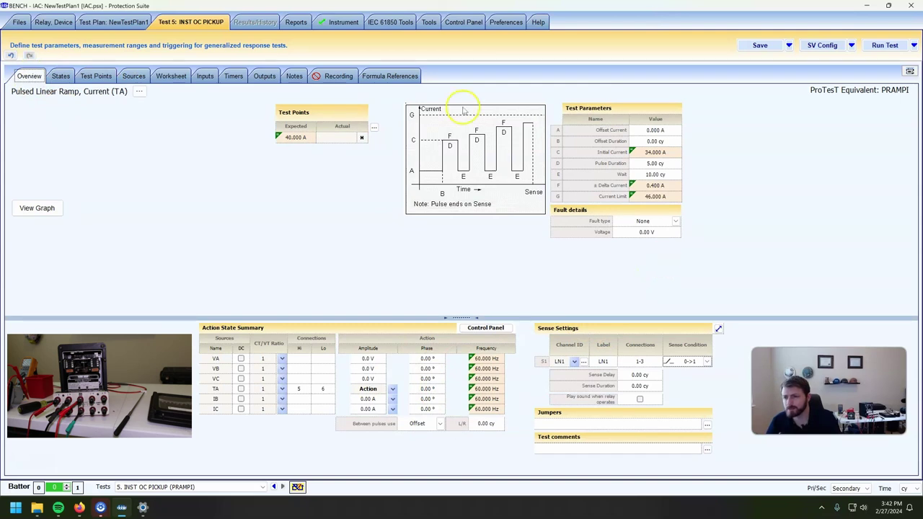
left_click(885, 46)
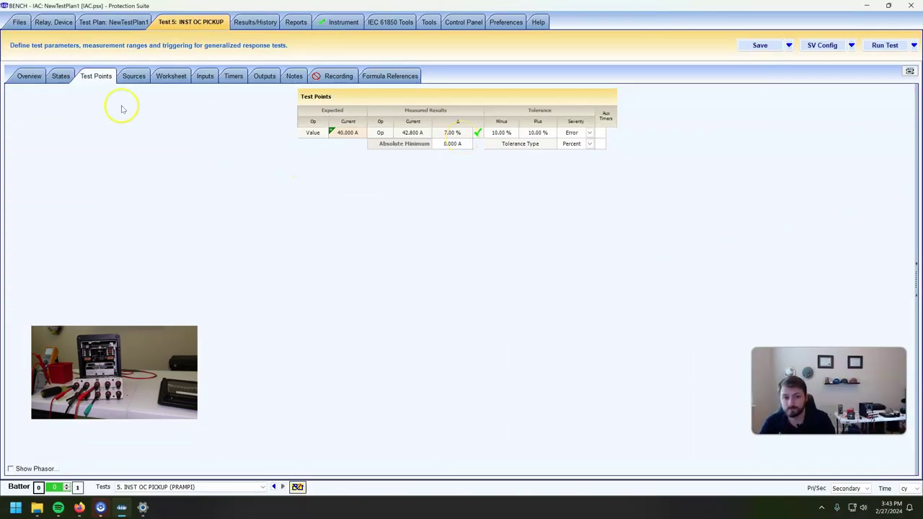
left_click(27, 76)
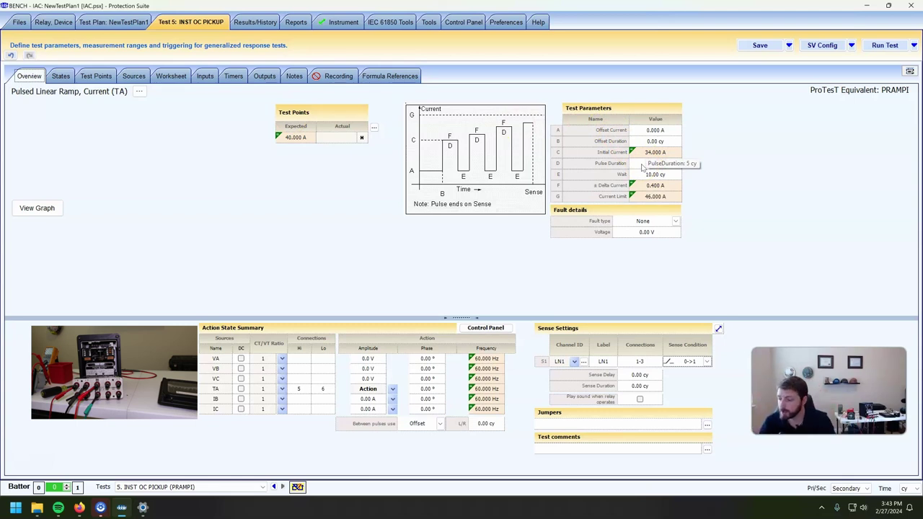
Examine the test's sense connections and the relay's internal connection diagrams in the GEH-1788L manual
left_click(659, 361)
left_click(638, 359)
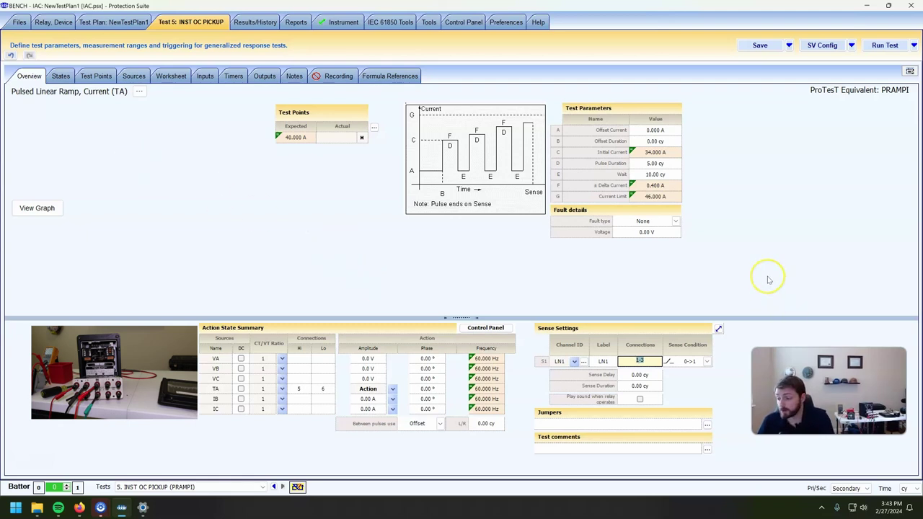
left_click(78, 507)
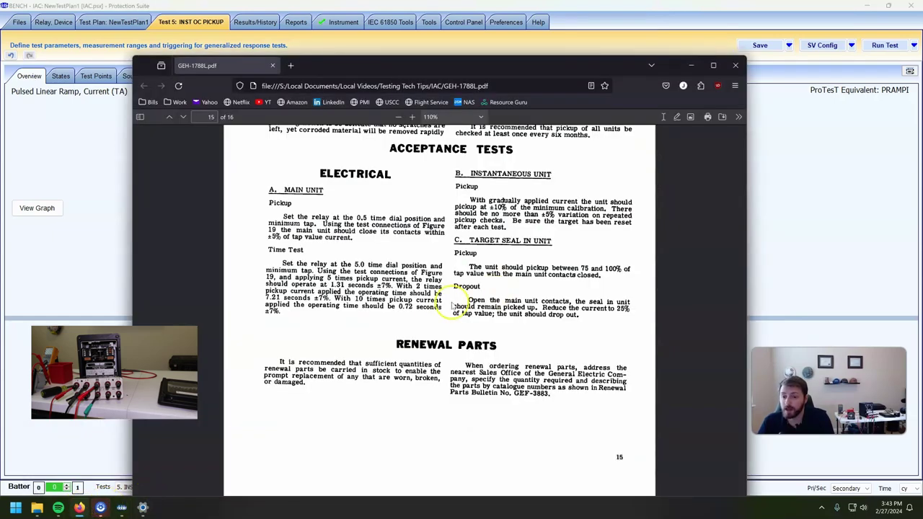
scroll(497, 288, "up", 10)
scroll(389, 360, "up", 20)
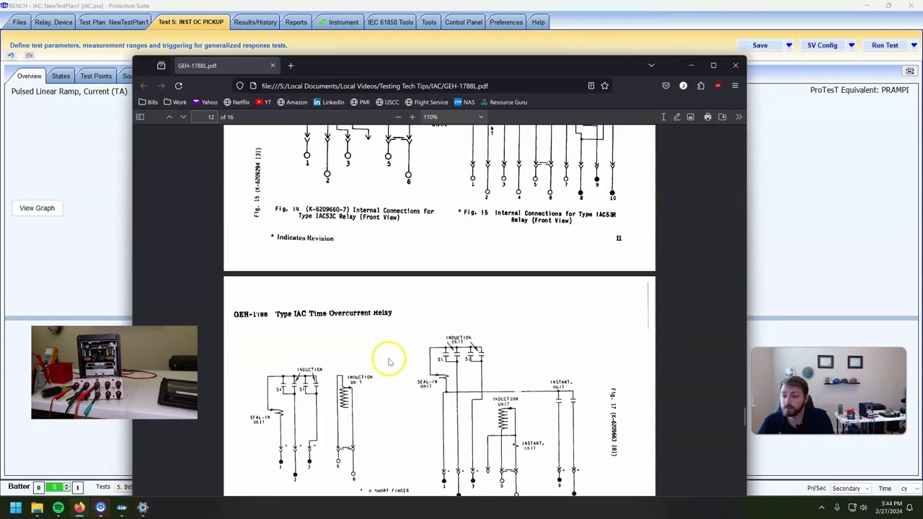
scroll(389, 361, "up", 20)
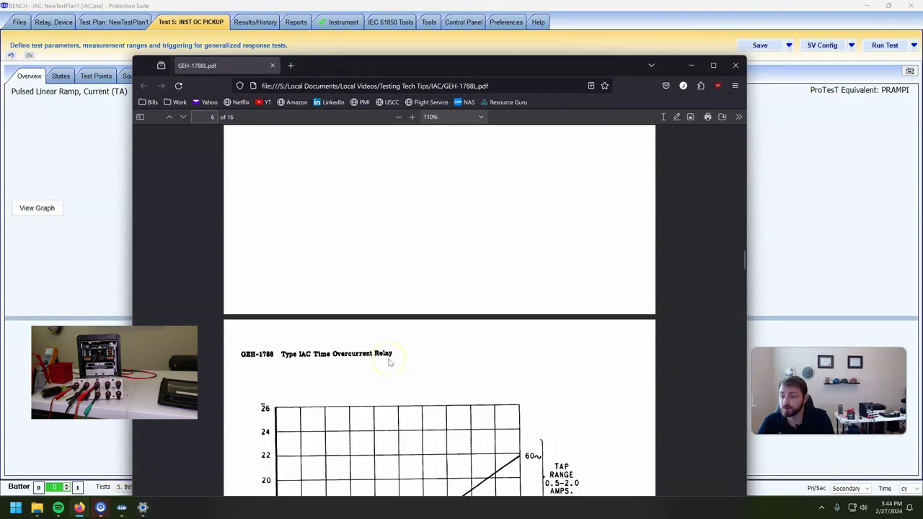
scroll(389, 361, "up", 20)
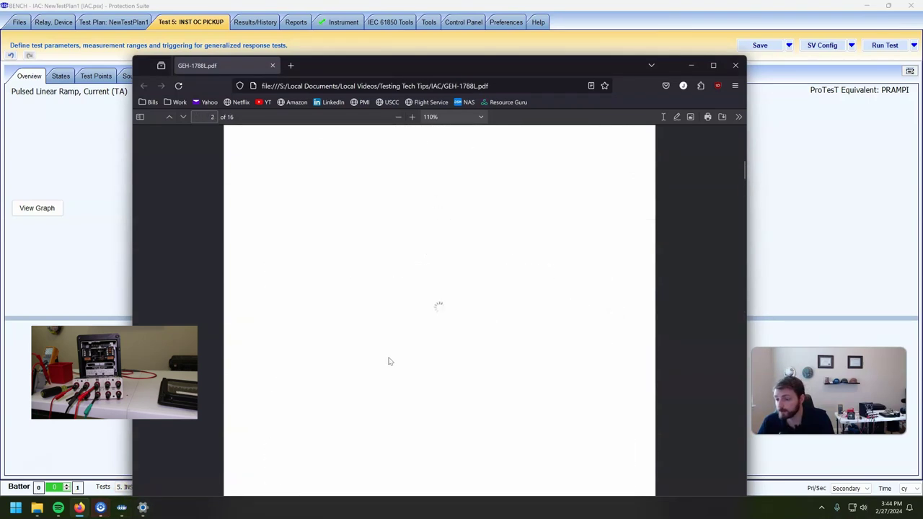
scroll(389, 361, "up", 3)
scroll(389, 361, "down", 20)
scroll(389, 361, "down", 20)
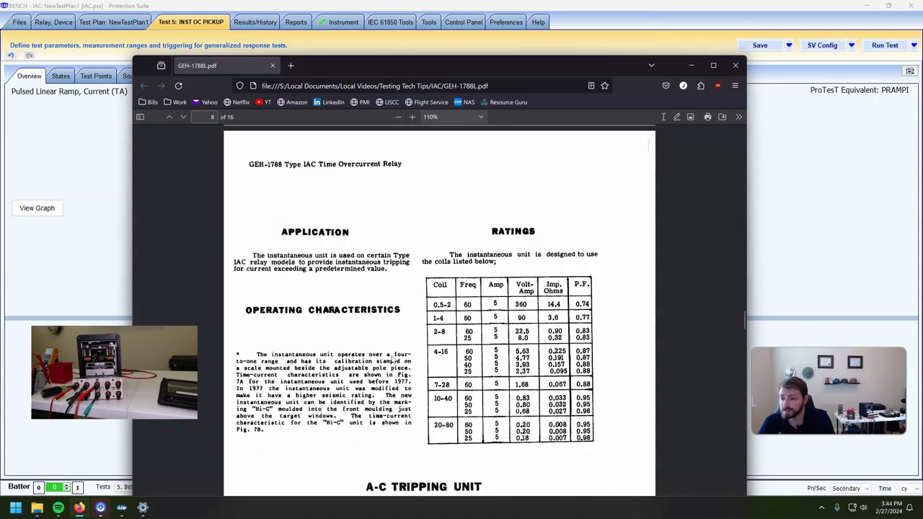
scroll(392, 360, "down", 5)
scroll(393, 360, "up", 6)
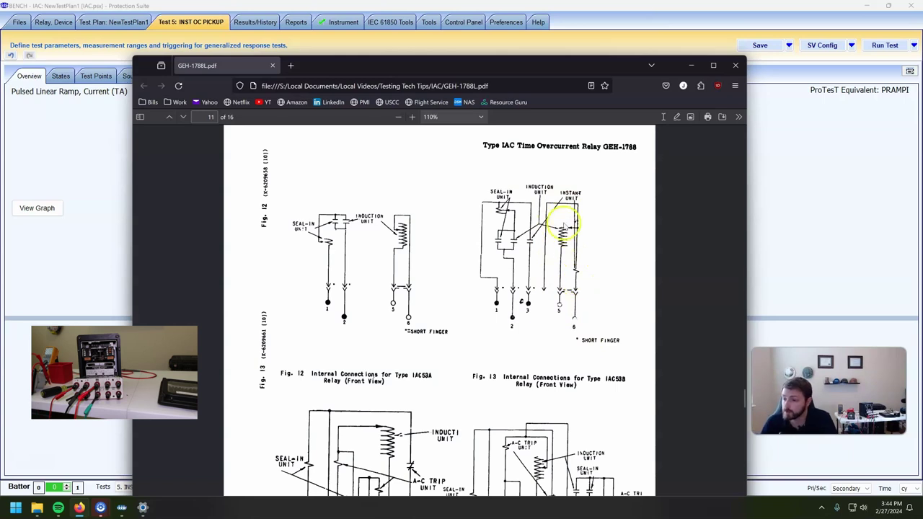
left_click(767, 179)
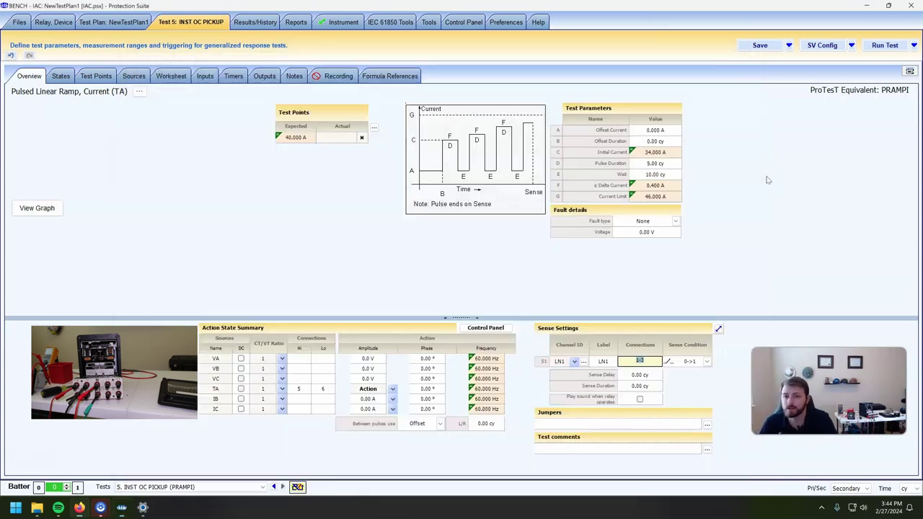
Add a Linear Ramp, Current (LRAMPI) steady state test after INST OC PICKUP in the test plan
left_click(121, 21)
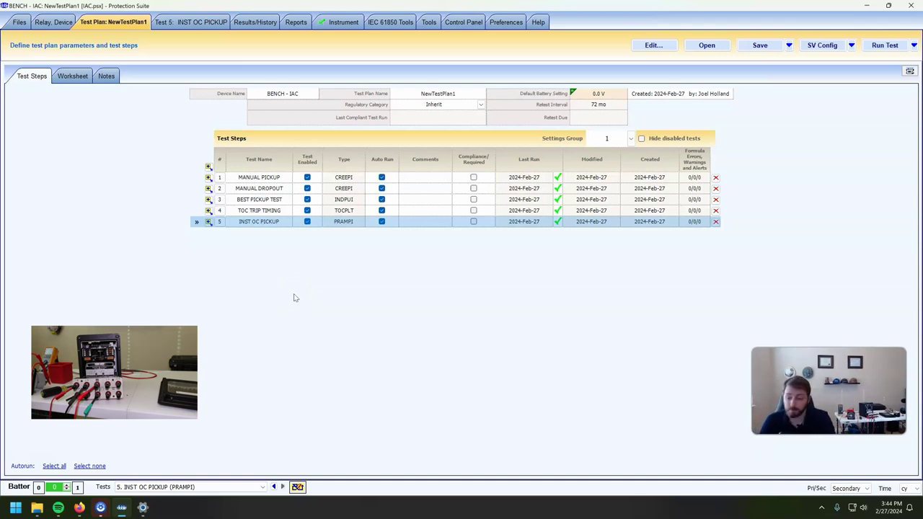
left_click(208, 223)
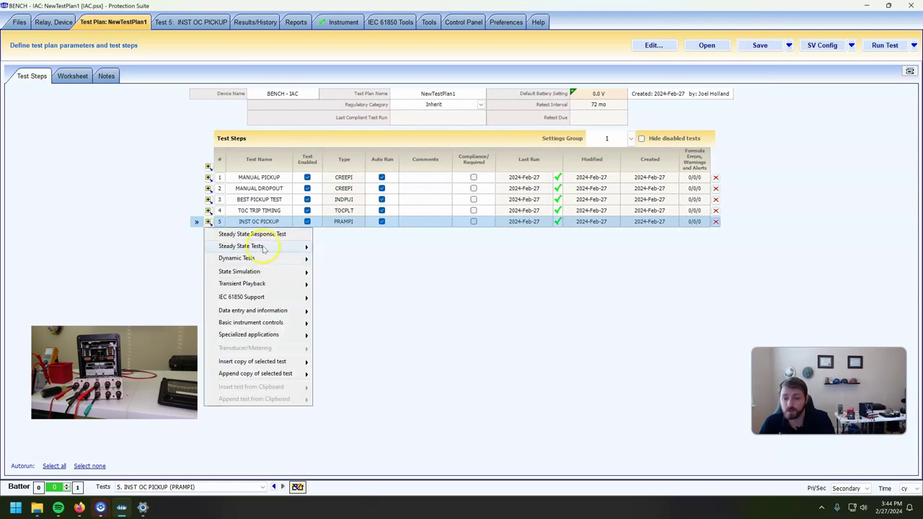
left_click(262, 248)
scroll(366, 474, "down", 5)
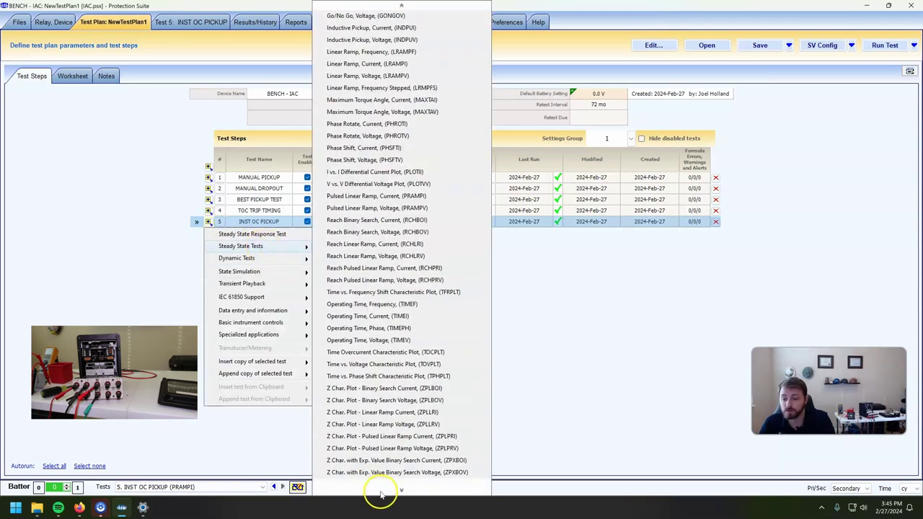
scroll(393, 57, "up", 5)
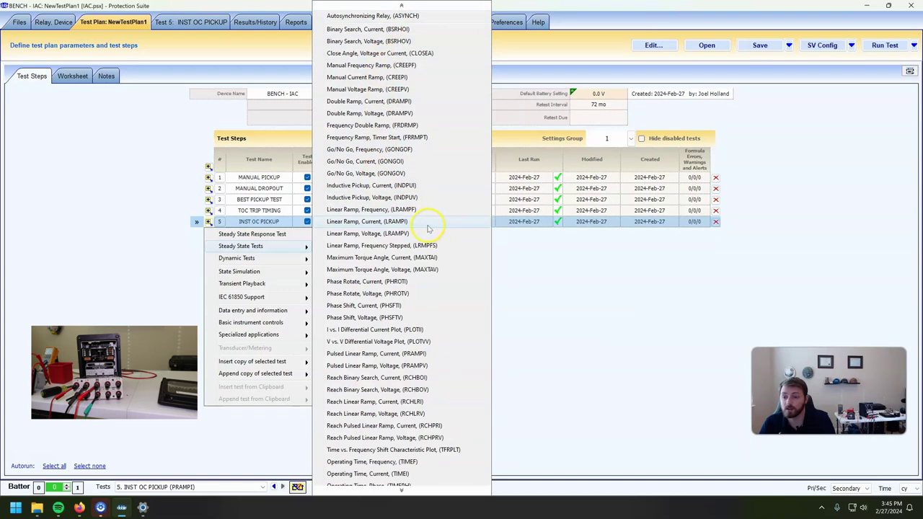
left_click(427, 227)
Rename the new LRAMPI test in the test plan as INST OC DROPOUT
left_click(276, 233)
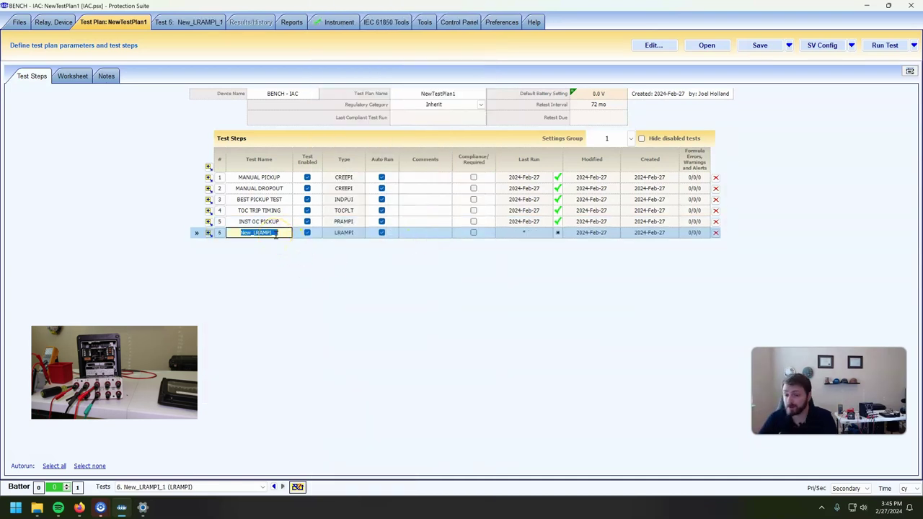
type("INST OC D")
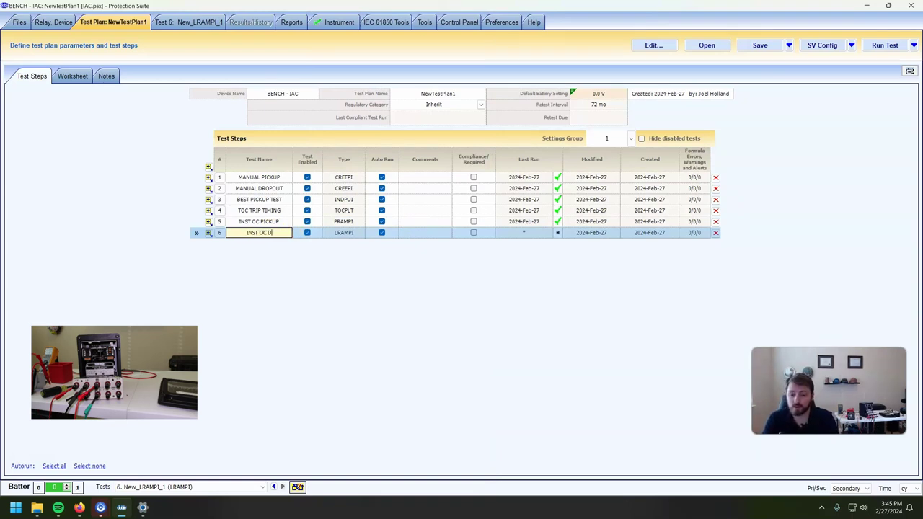
type("ROPOUT")
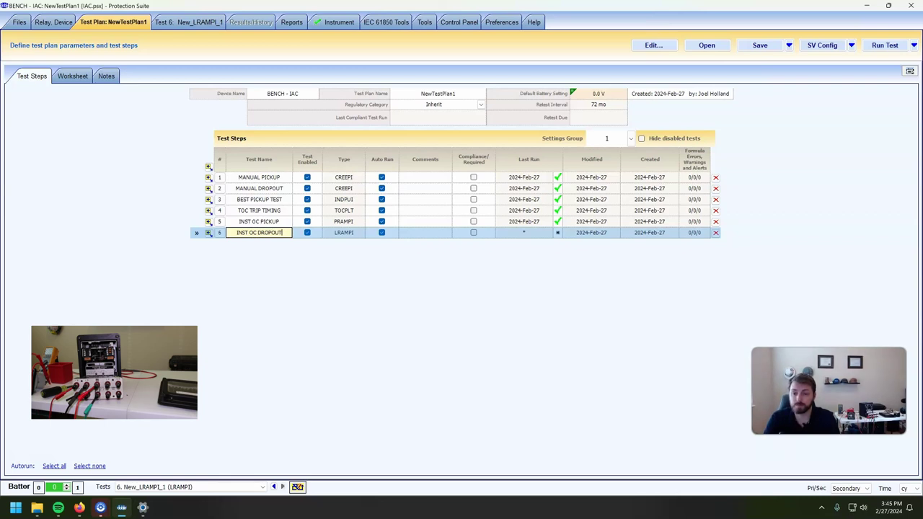
key("Return")
Open the INST OC DROPOUT test and set both the minus and plus tolerances of its test point to 10 %
double_click(423, 234)
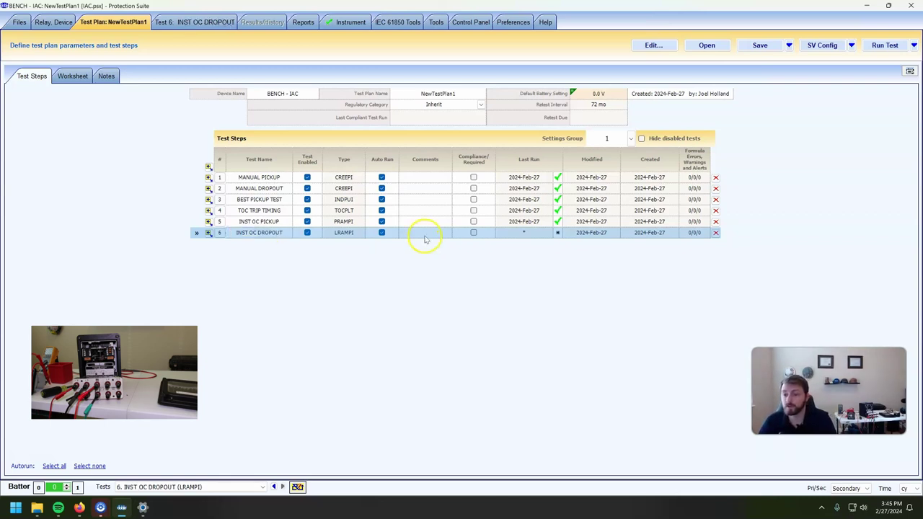
left_click(71, 78)
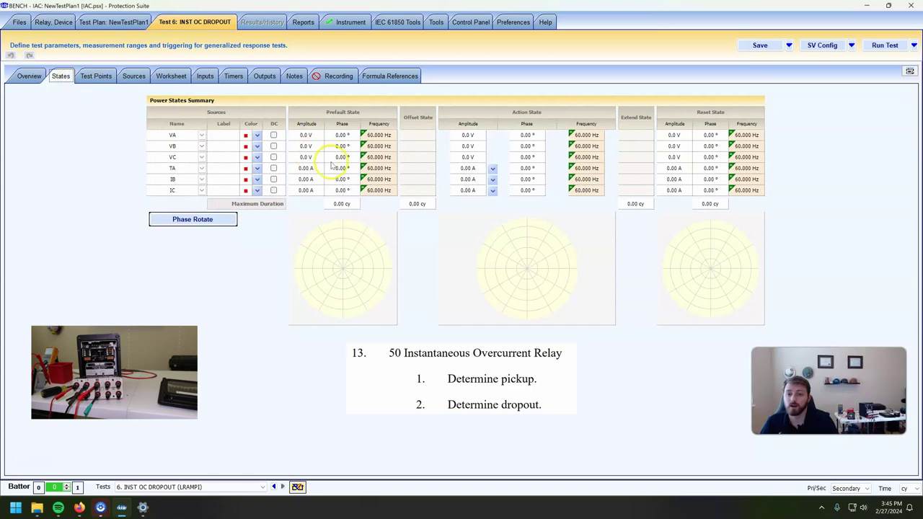
left_click(91, 75)
left_click(503, 133)
type("10")
key("Tab")
key("Tab")
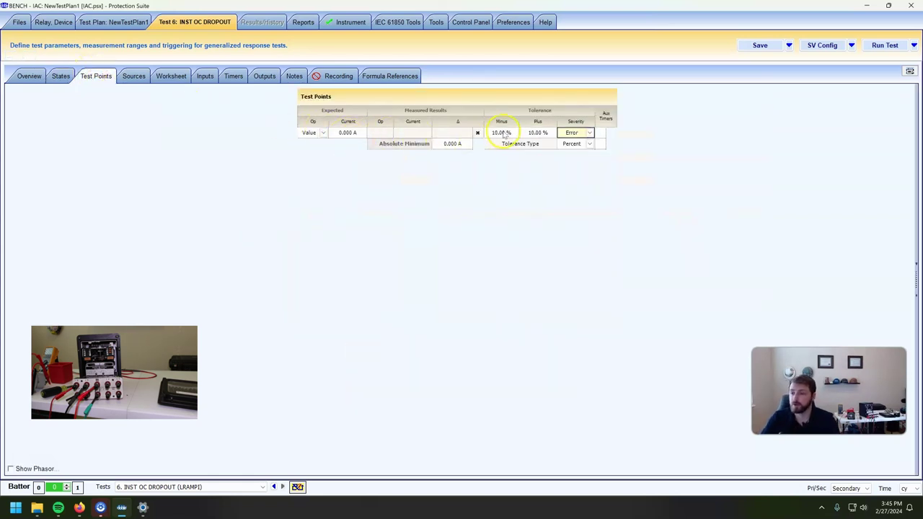
Set the test point's expected current to the INST setting and return to the test's overview
left_click(346, 133)
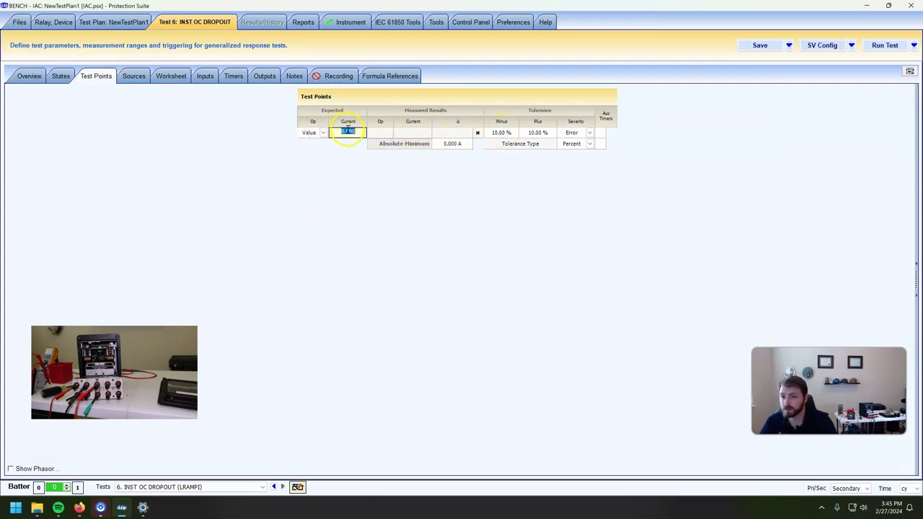
key("BackSpace")
type("40")
key("Return")
left_click(31, 79)
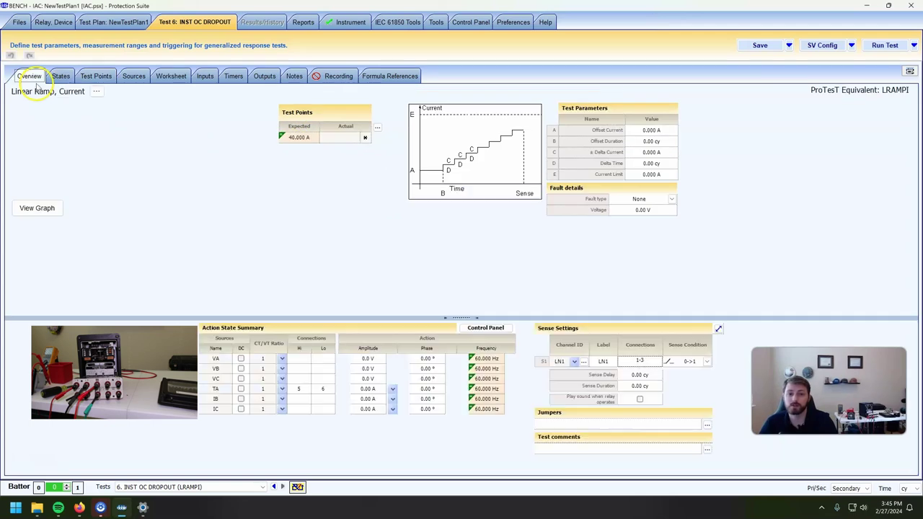
Examine the formula behind the expected current and the matching INST entry in the relay's protection settings
left_click(305, 137)
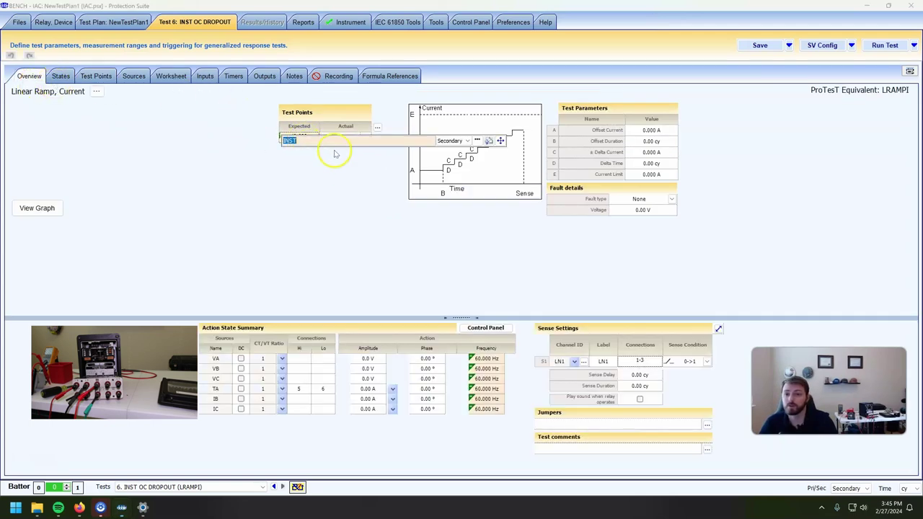
key("Escape")
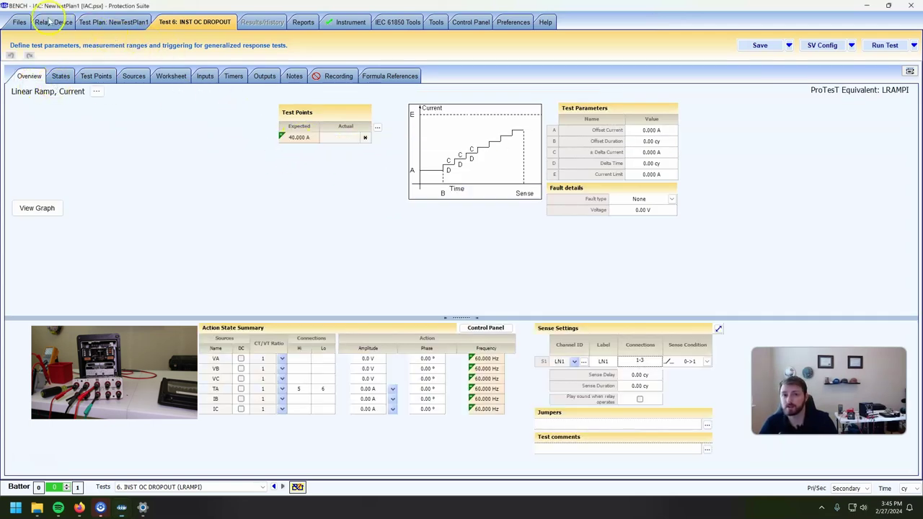
left_click(49, 22)
left_click(137, 22)
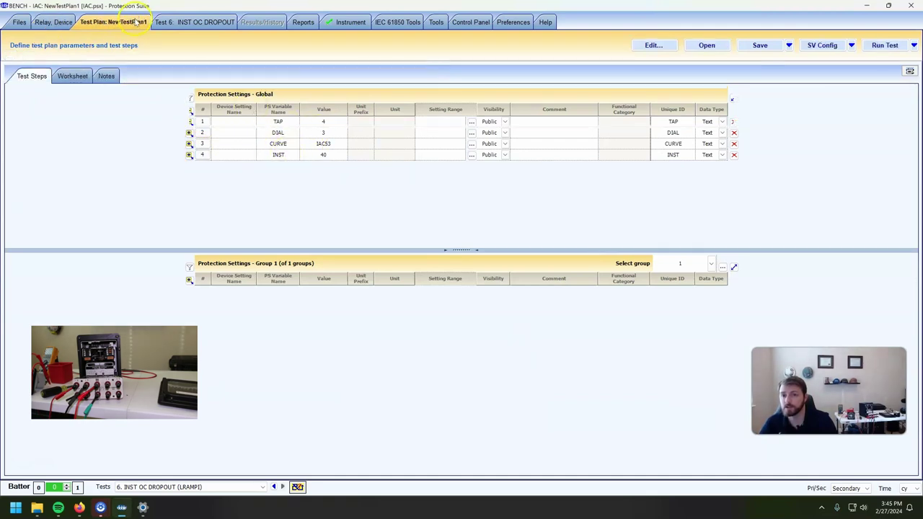
left_click(167, 23)
left_click(291, 141)
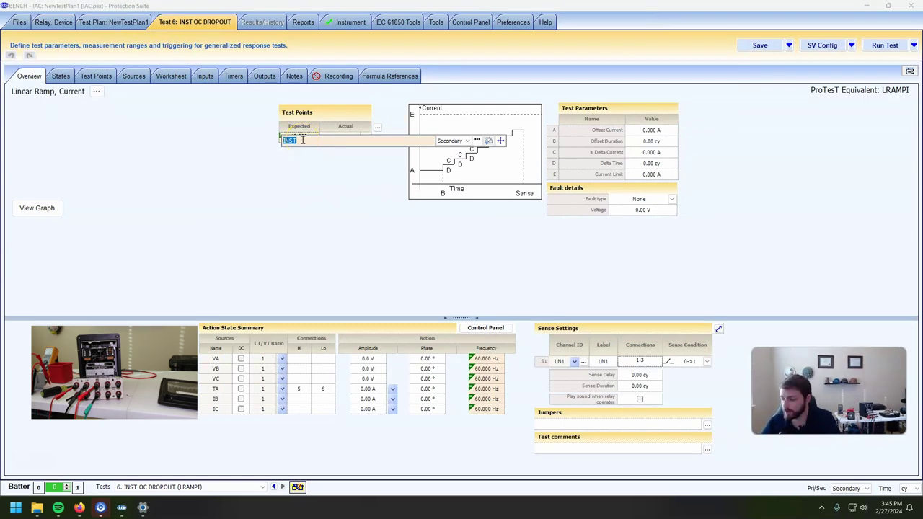
left_click(131, 21)
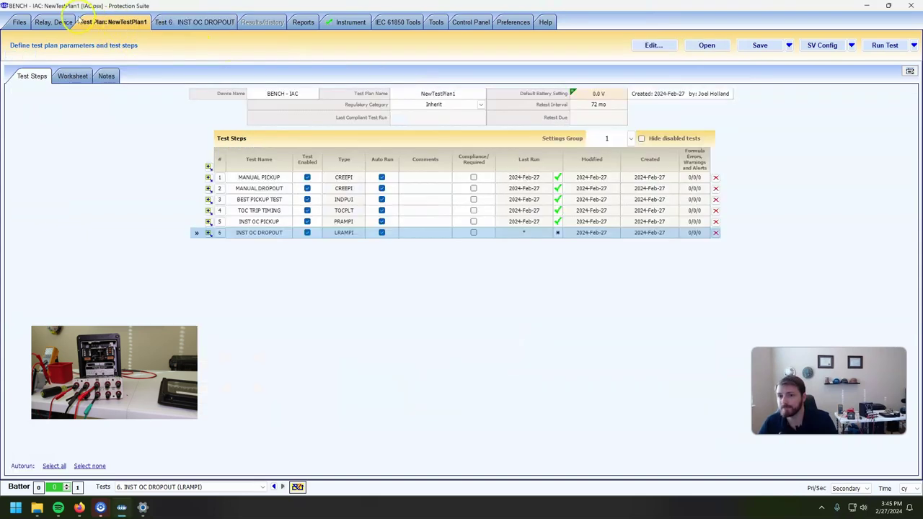
left_click(63, 21)
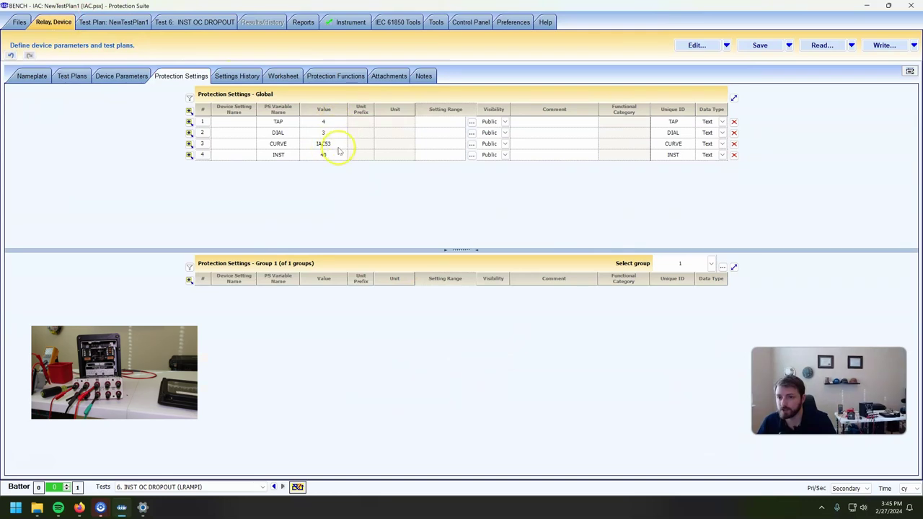
left_click(133, 22)
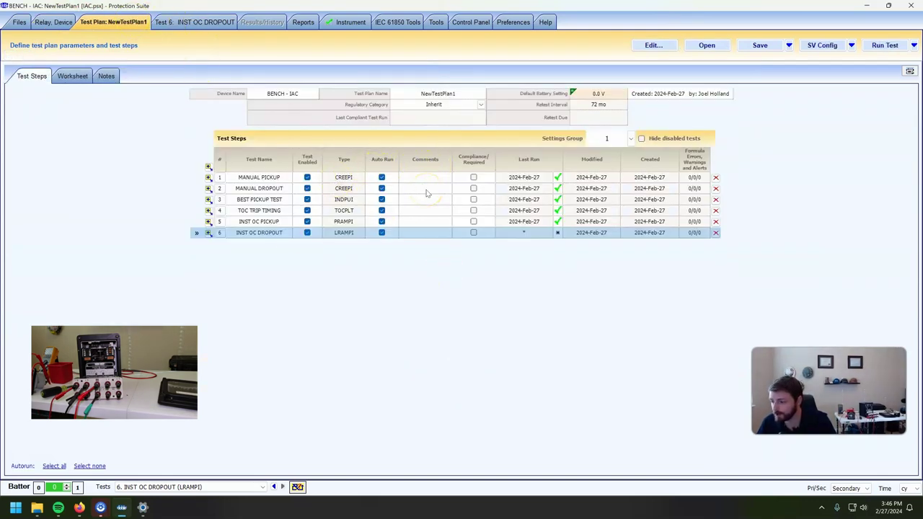
Reopen the INST OC DROPOUT test and set its sense condition to 1->0
double_click(272, 235)
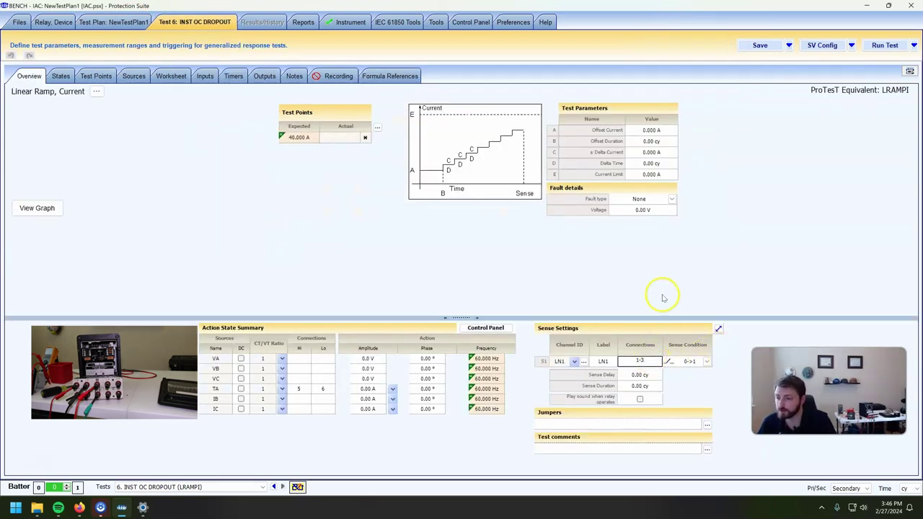
left_click(692, 362)
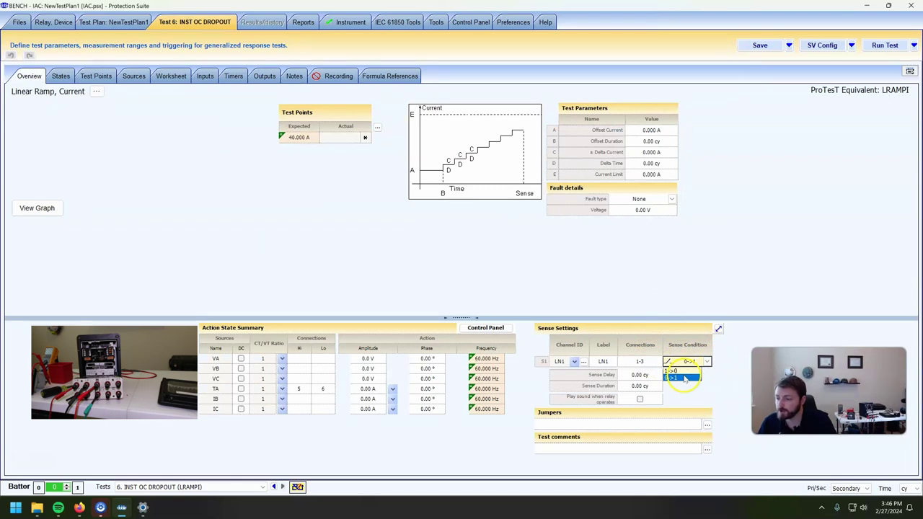
left_click(685, 377)
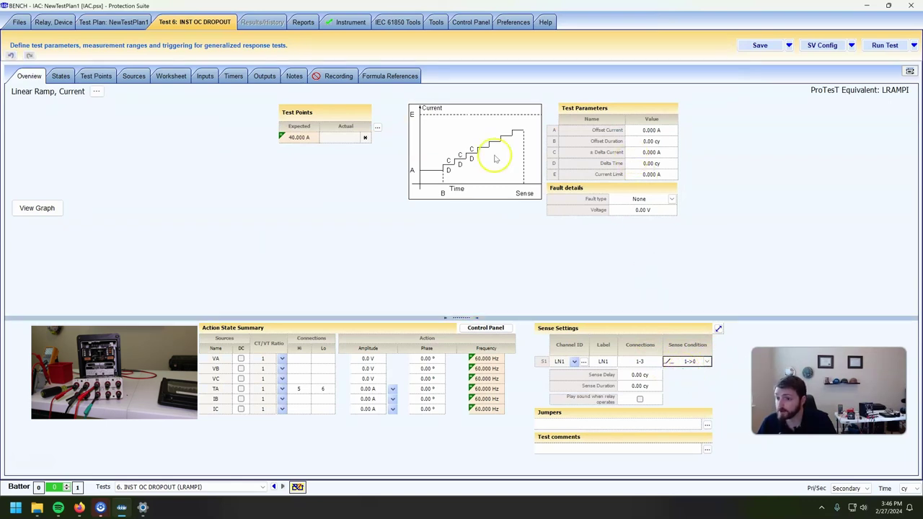
Set the ramp's Offset Current to the formula INST*1.1
left_click(638, 130)
key("BackSpace")
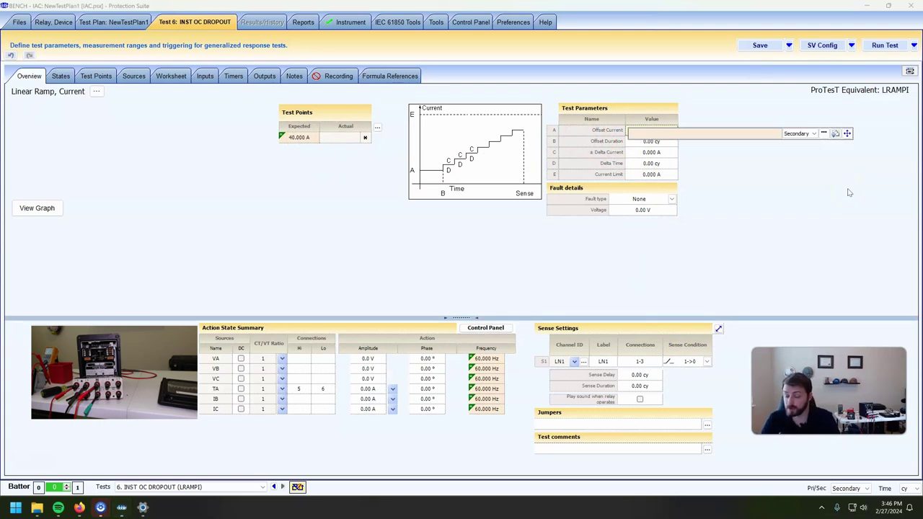
type("INST")
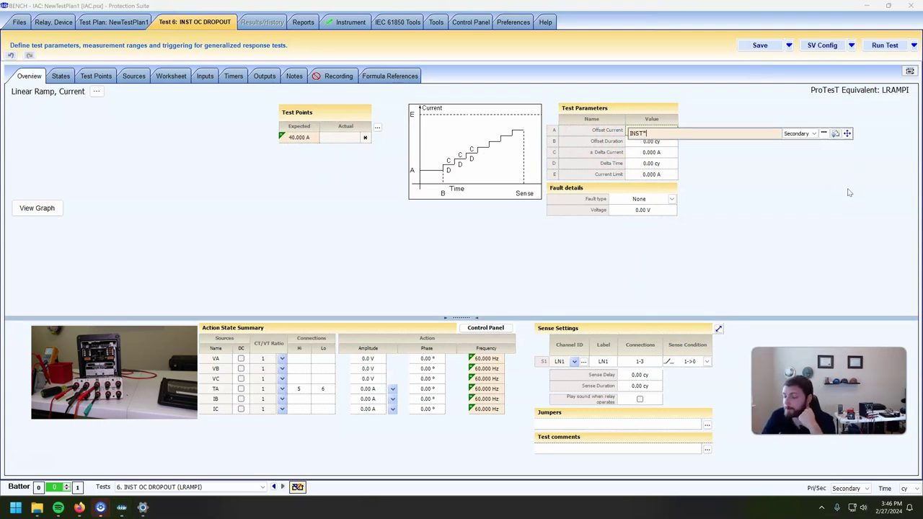
type("*1")
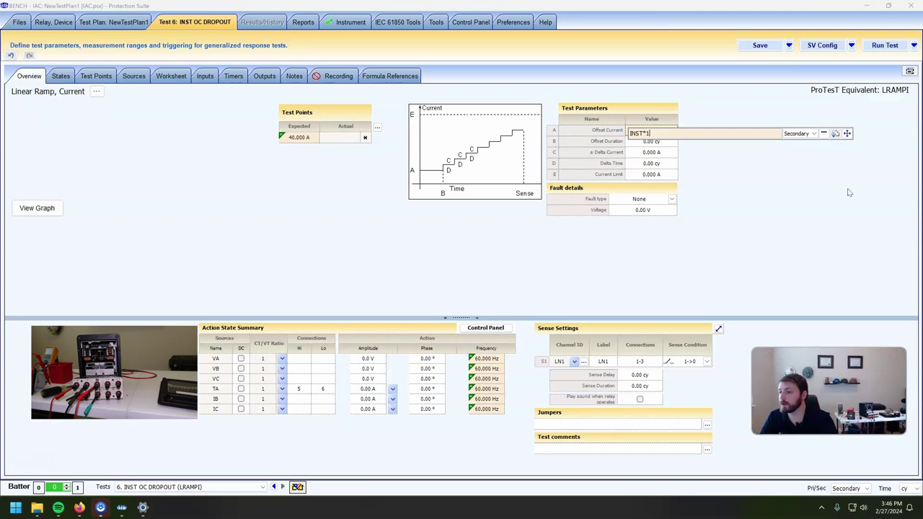
type(".1")
key("Return")
Set the ramp's Offset Duration to 3 cycles
left_click(651, 141)
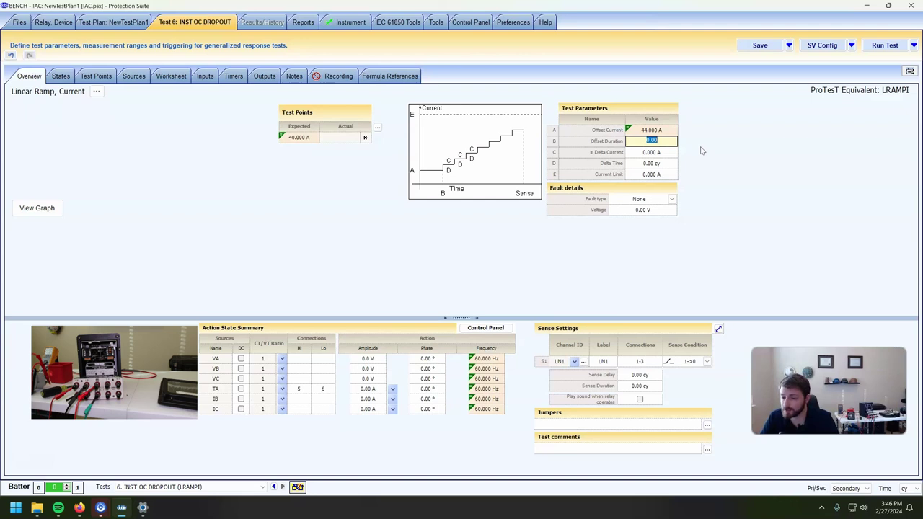
type("1")
key("Return")
key("Up")
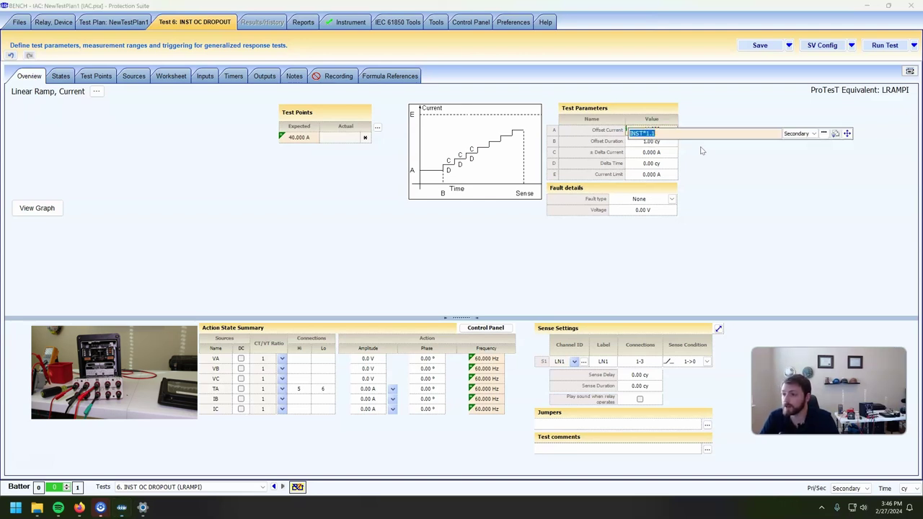
left_click(674, 142)
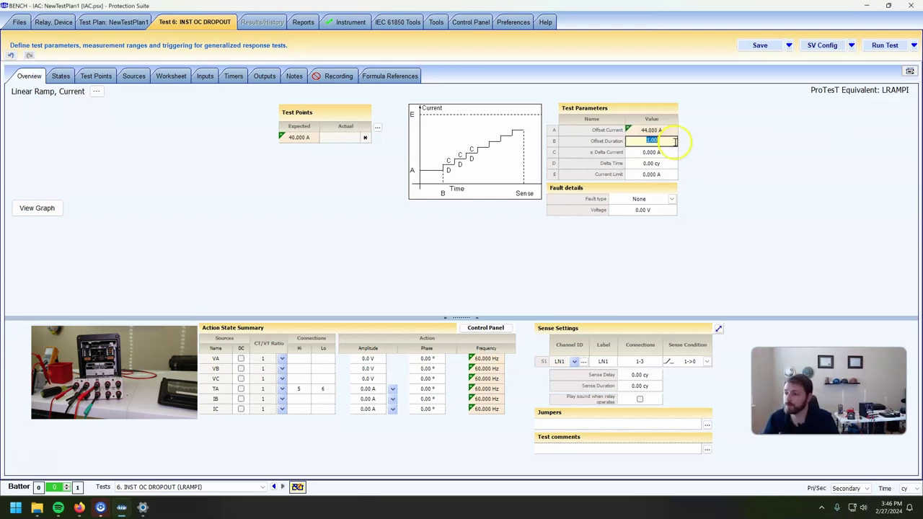
Set the ramp's Delta Current to the formula -MAXEXPECTEDVALUE*0.02 so the current steps downward
left_click(648, 152)
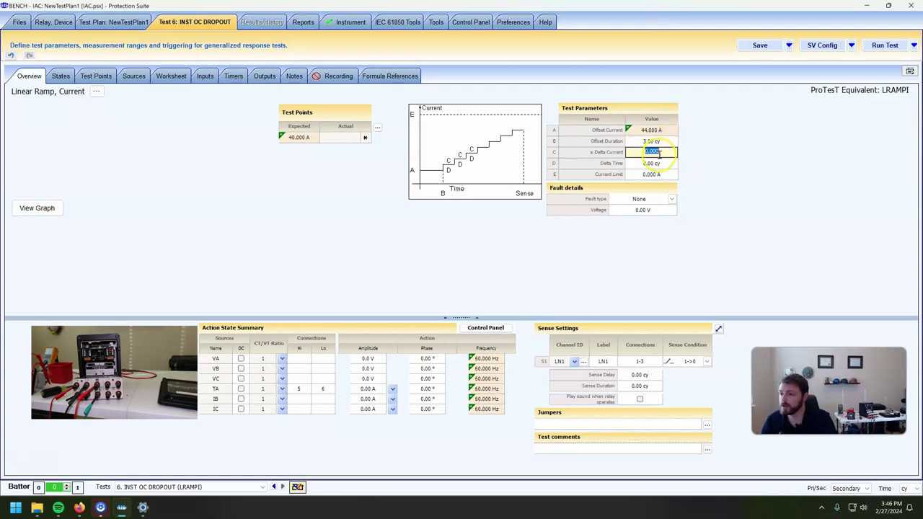
type("-MAXEXPECTEDVALUE*0.")
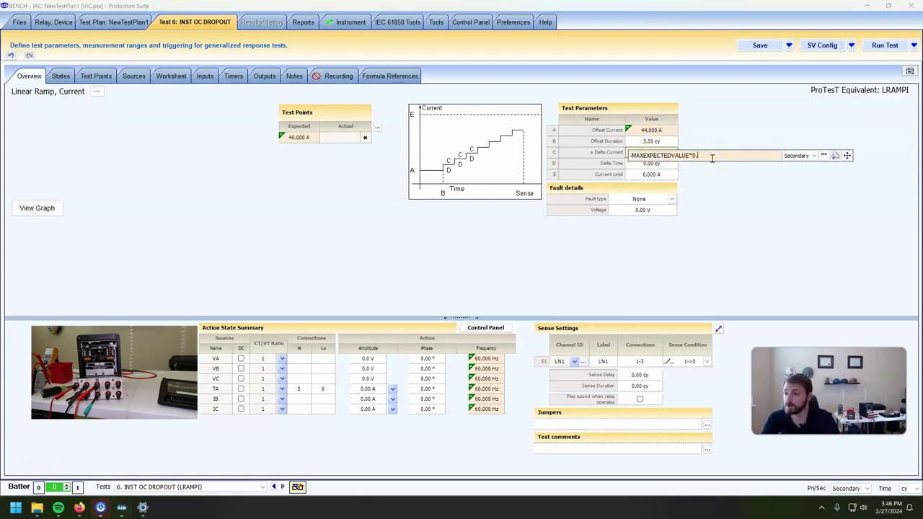
type("MAXEXPECTEDVALUE*0.9")
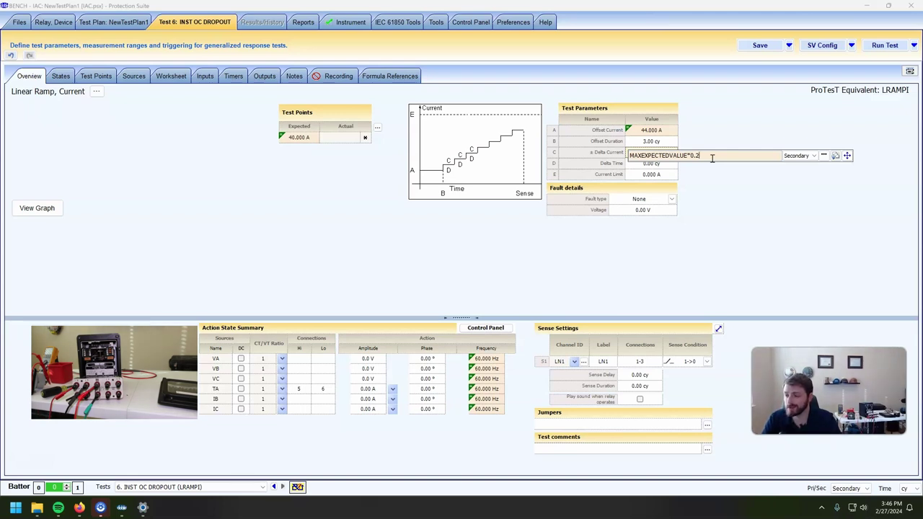
key("Home")
type("-")
key("Return")
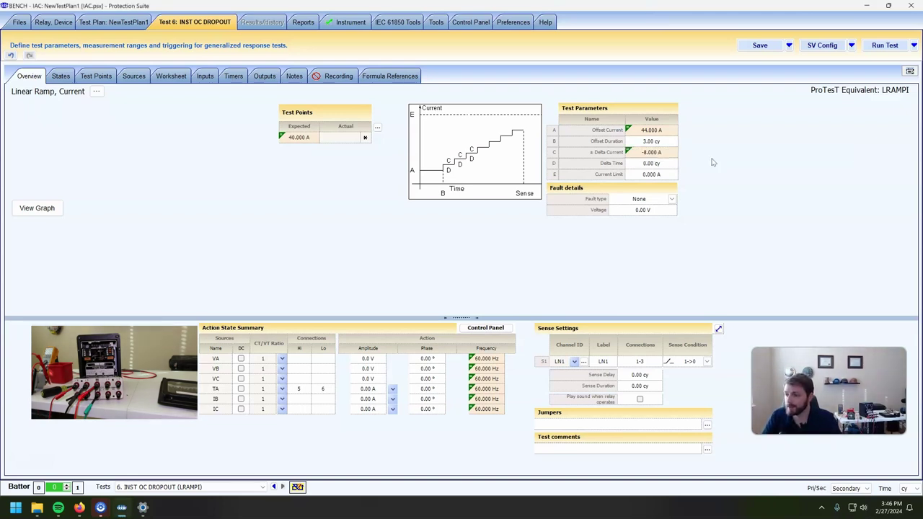
left_click(659, 152)
left_click(710, 156)
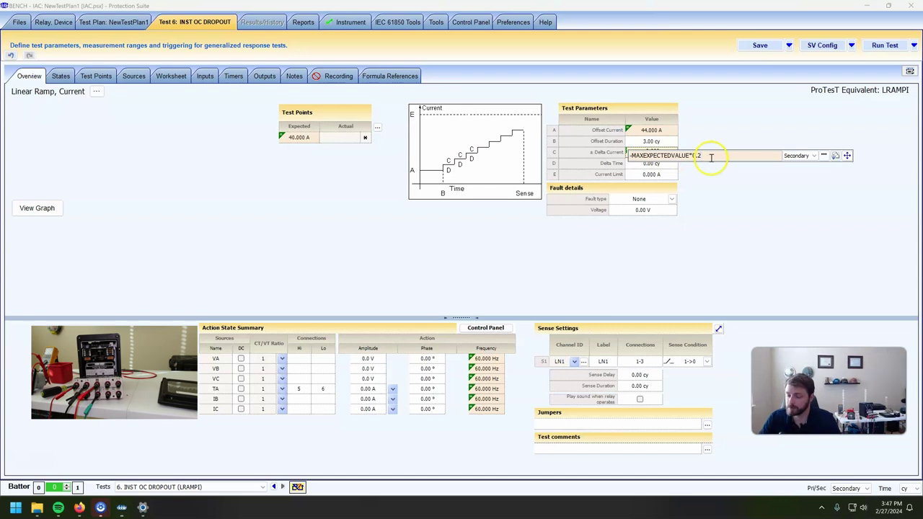
key("Return")
Set the ramp's Delta Time to 3 cycles and recheck the Delta Current formula
left_click(678, 164)
type("3")
key("Return")
left_click(676, 174)
key("Return")
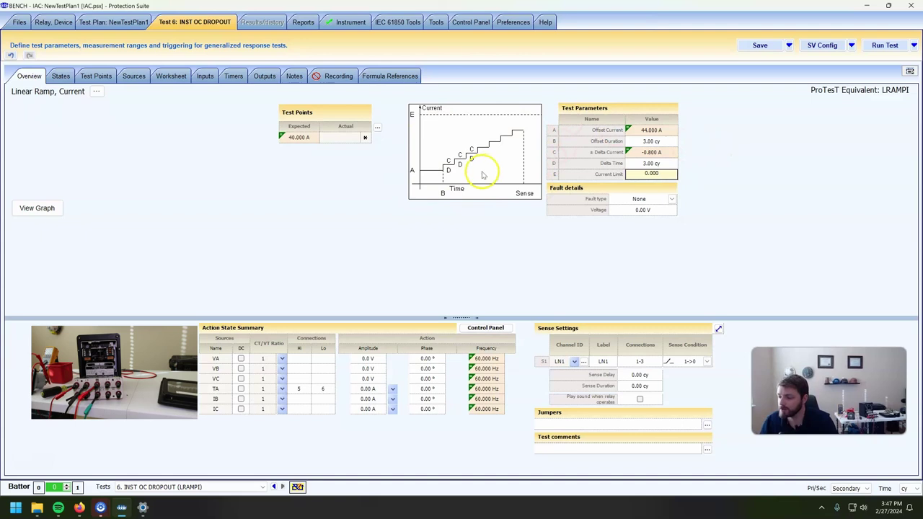
left_click(663, 152)
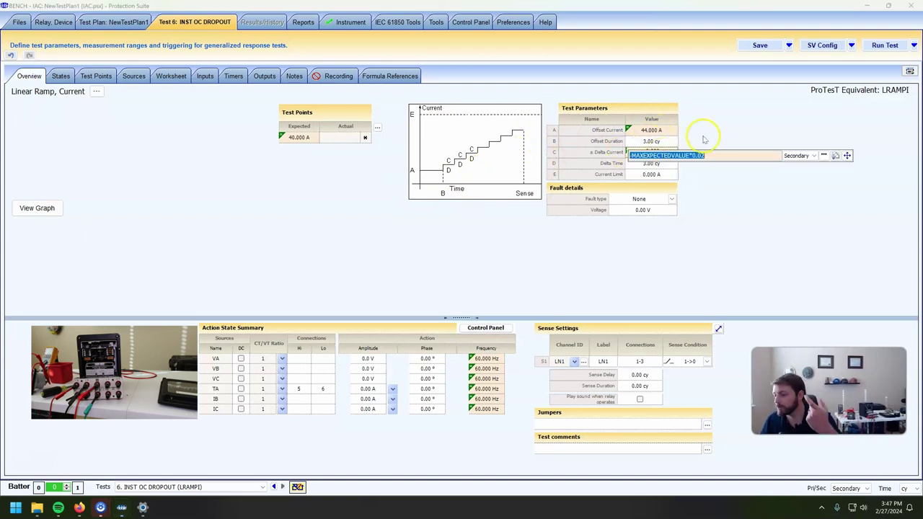
left_click(692, 144)
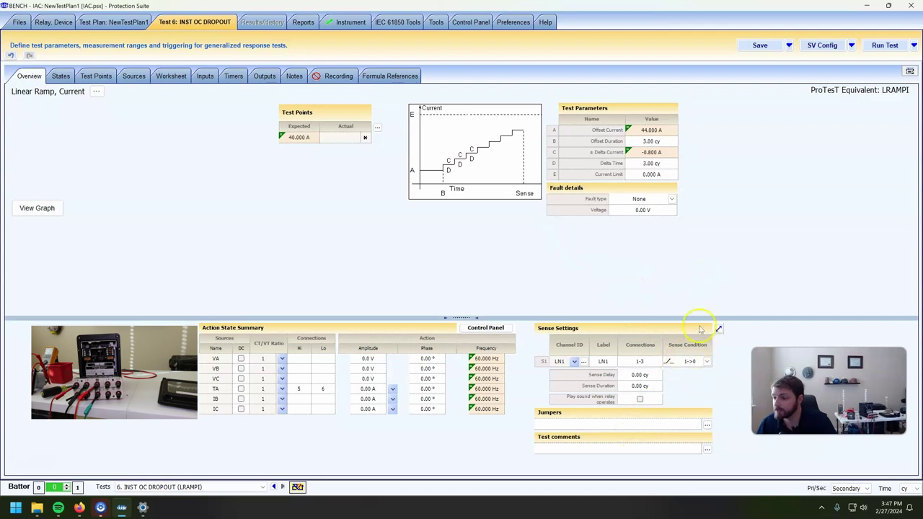
Set the amplitude of the current source on terminals 5 and 6 to the standard Action parameter, and check the test point's tolerances
left_click(392, 389)
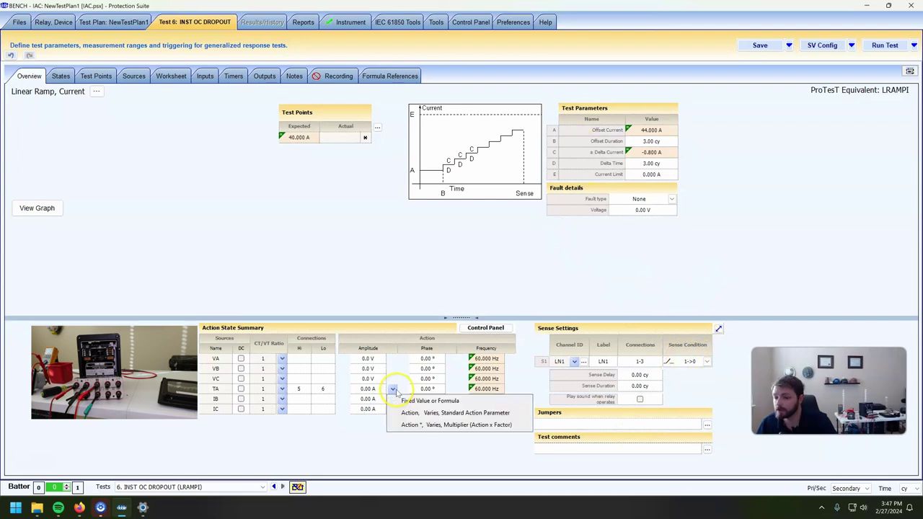
left_click(414, 422)
left_click(132, 76)
left_click(95, 75)
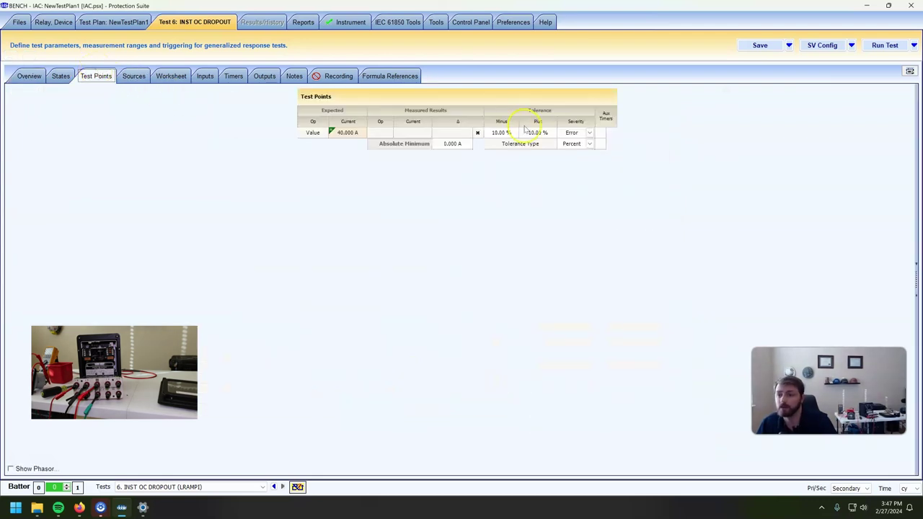
left_click(32, 76)
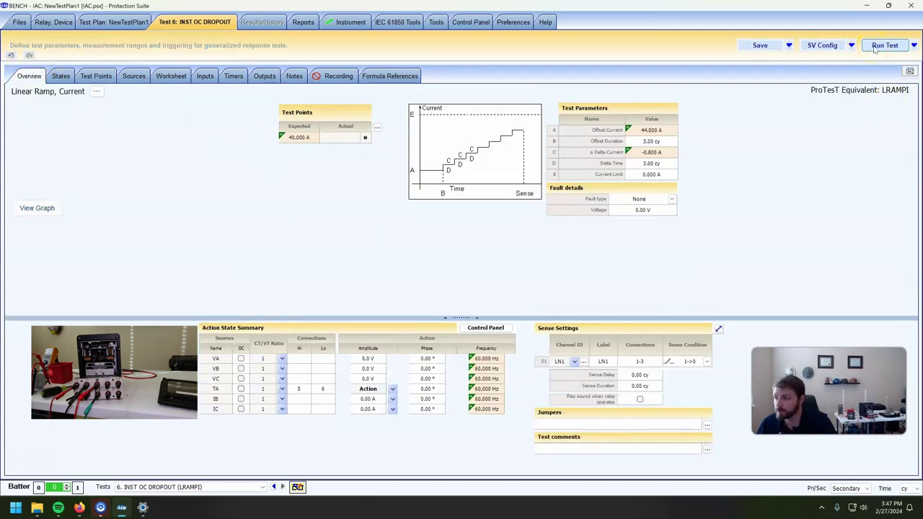
Run the INST OC DROPOUT linear current ramp test
left_click(878, 46)
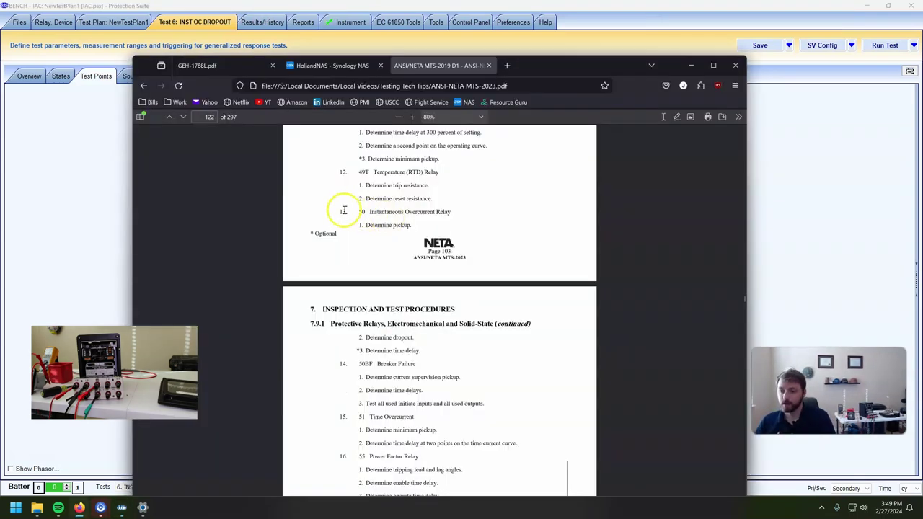
Review the ANSI/NETA MTS-2023 PDF for the required 50 Instantaneous Overcurrent Relay tests and the electrical test values covering dropout and manufacturer tolerances
scroll(364, 222, "down", 1)
scroll(366, 224, "up", 1)
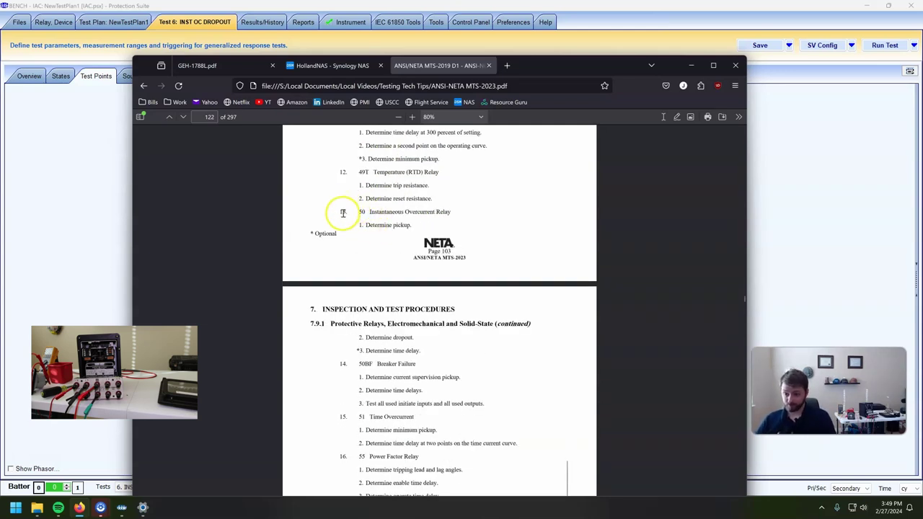
left_click_drag(361, 211, 449, 211)
left_click(447, 210)
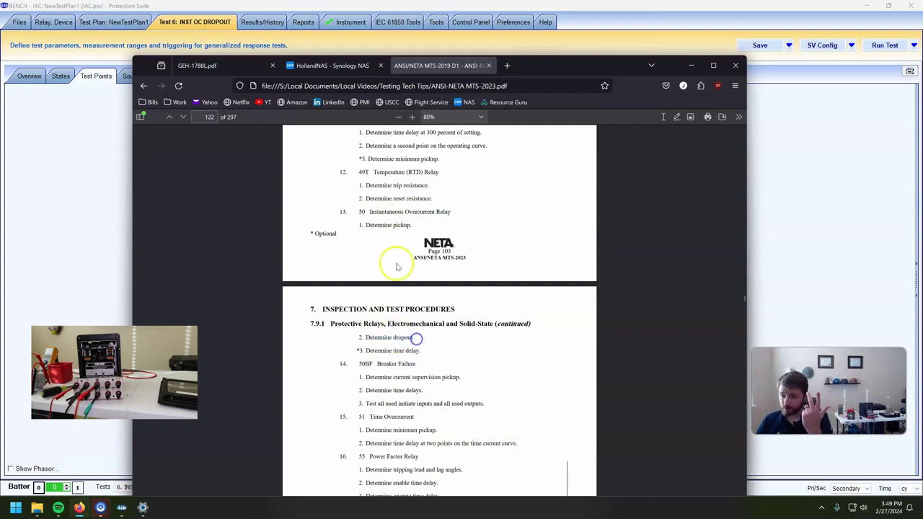
scroll(435, 343, "down", 15)
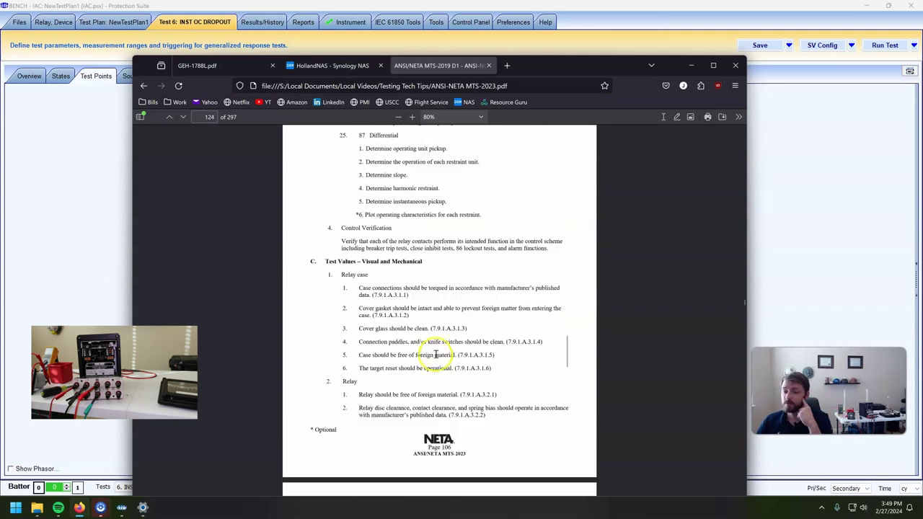
scroll(435, 358, "down", 5)
scroll(436, 358, "down", 12)
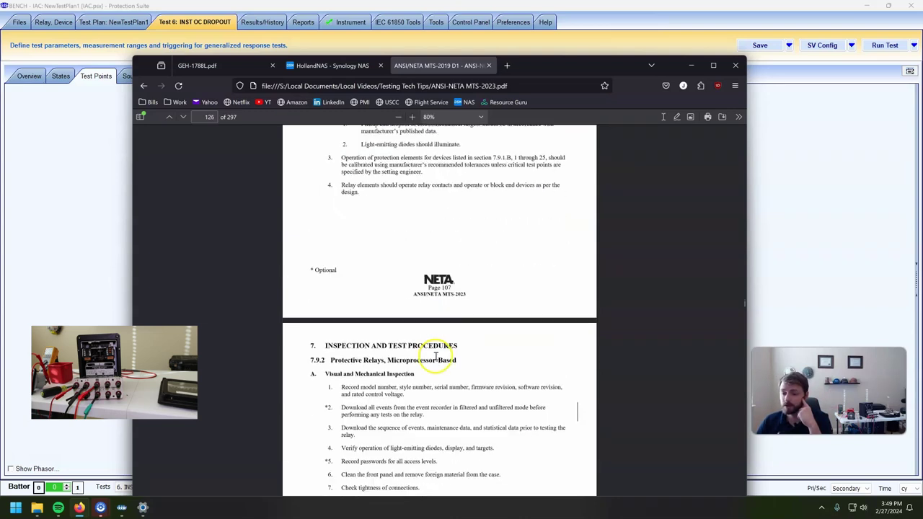
scroll(436, 358, "up", 8)
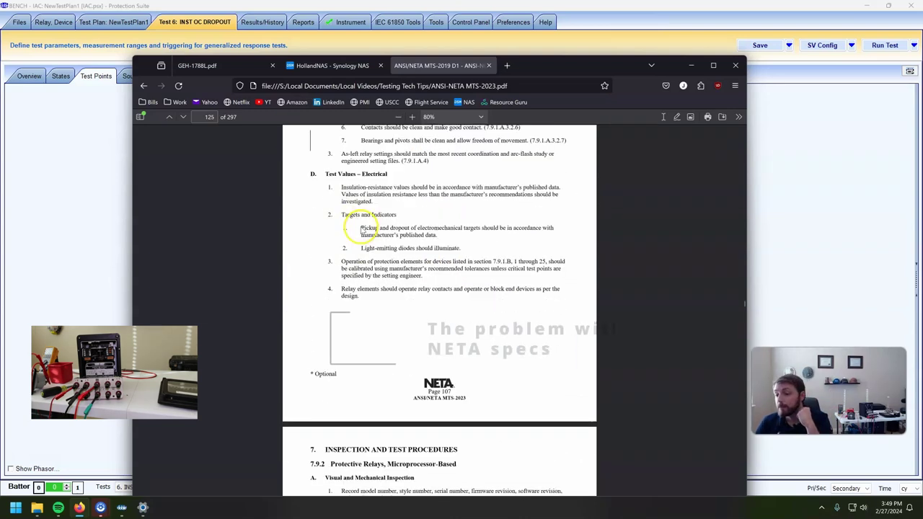
left_click_drag(365, 228, 435, 234)
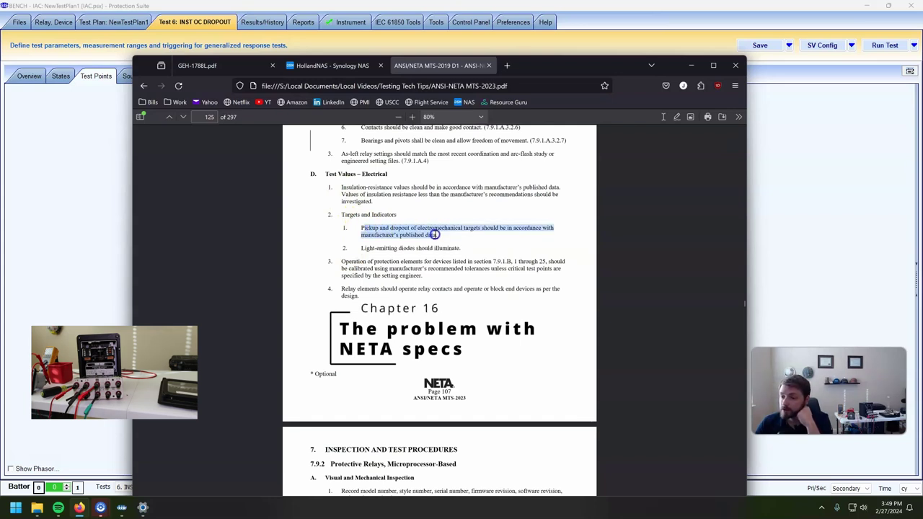
left_click(435, 234)
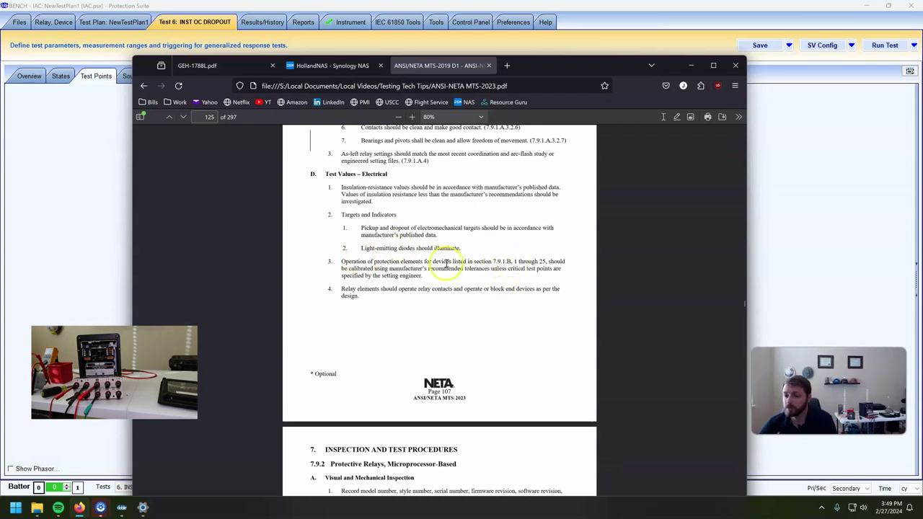
left_click_drag(355, 268, 461, 270)
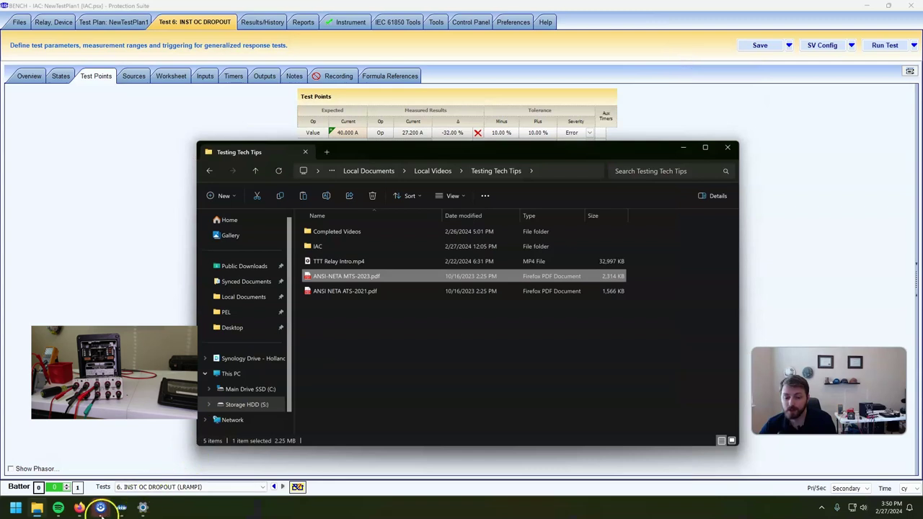
Switch to the GEH-1788L manual in Firefox and read the acceptance test criteria for the instantaneous unit and target seal-in unit
left_click(79, 508)
scroll(490, 284, "down", 10)
scroll(490, 285, "up", 5)
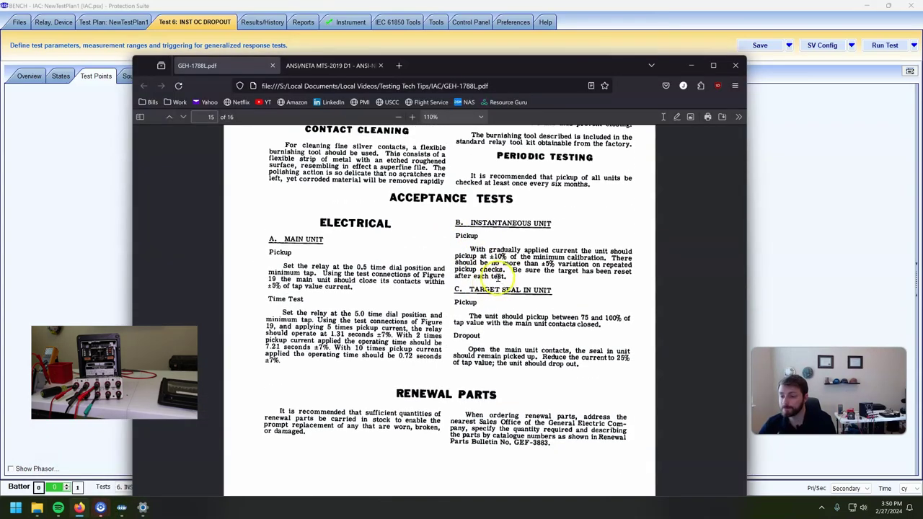
left_click_drag(469, 315, 532, 336)
left_click(533, 341)
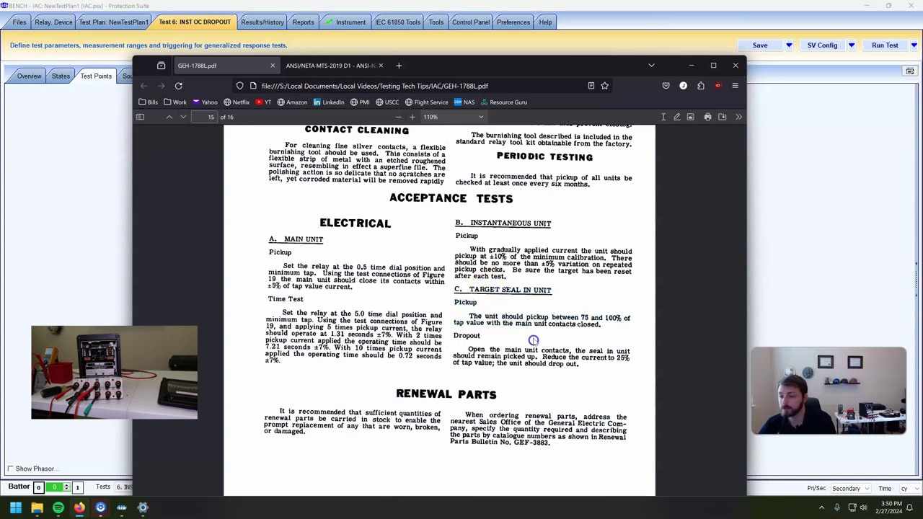
left_click_drag(489, 250, 619, 266)
left_click(507, 252)
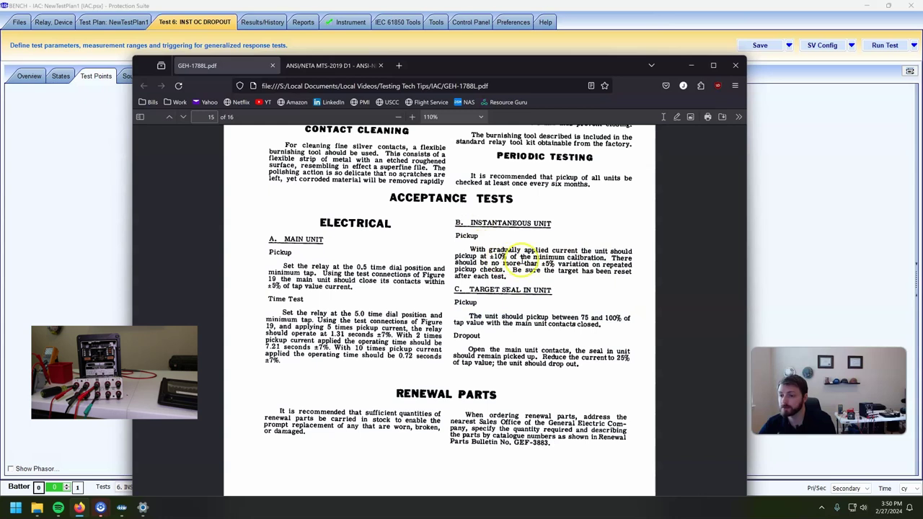
left_click_drag(491, 264, 593, 274)
left_click(594, 276)
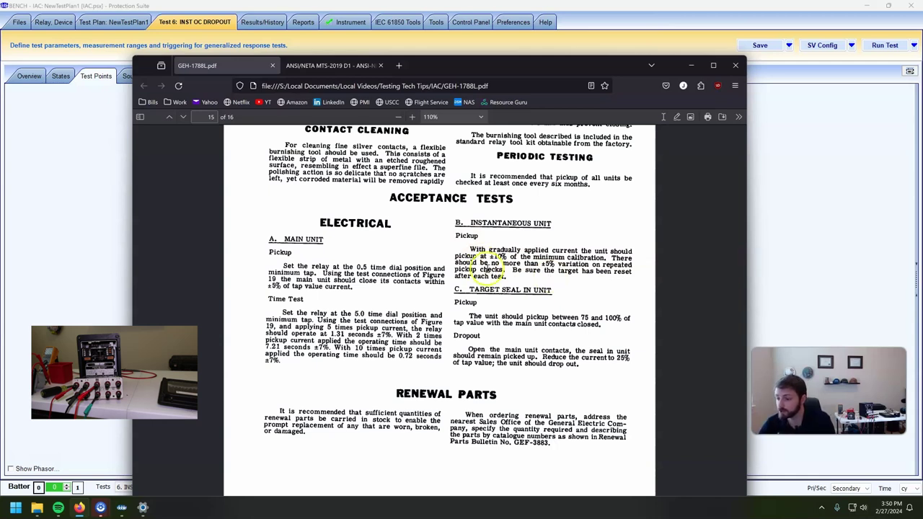
Switch back to Protection Suite and set the INST OC DROPOUT test point's tolerance severity to Info
left_click(103, 150)
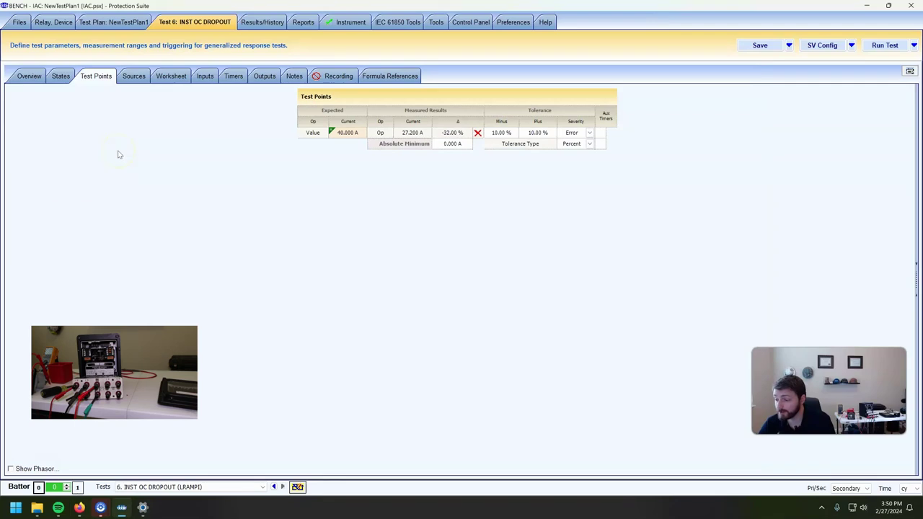
left_click(319, 186)
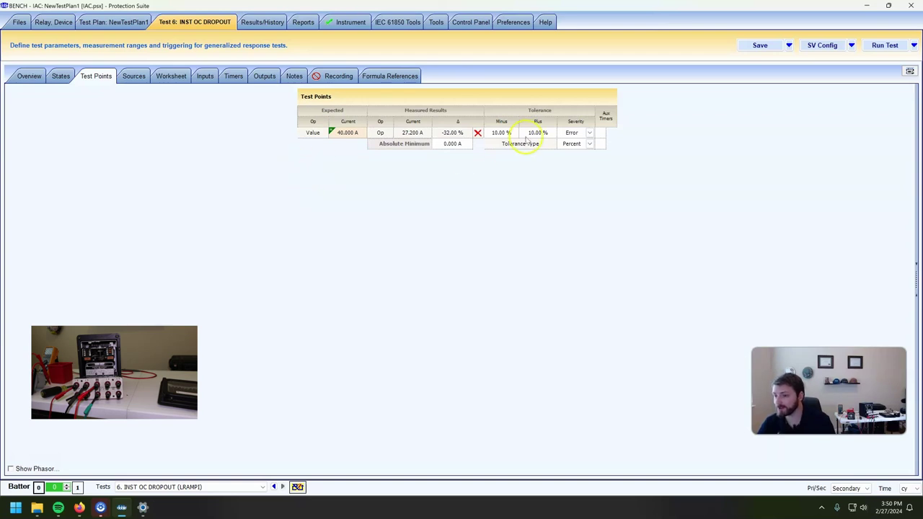
left_click(589, 133)
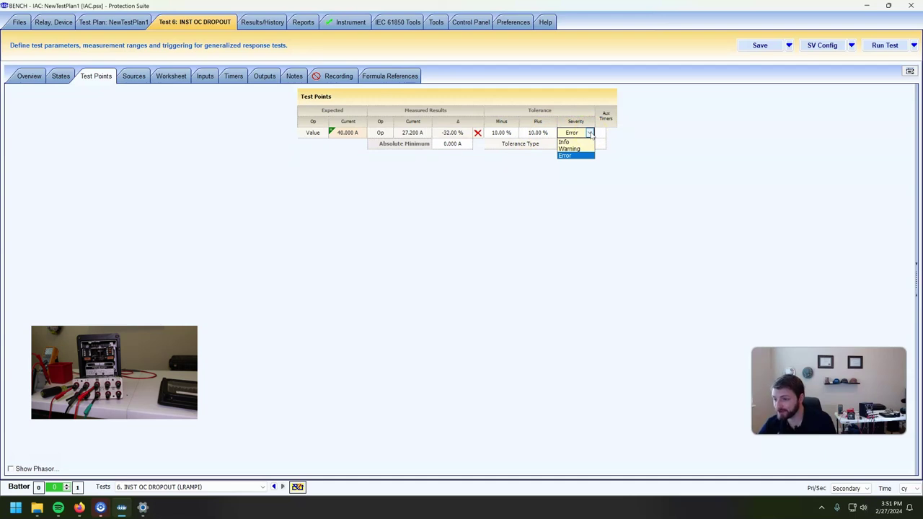
left_click(570, 142)
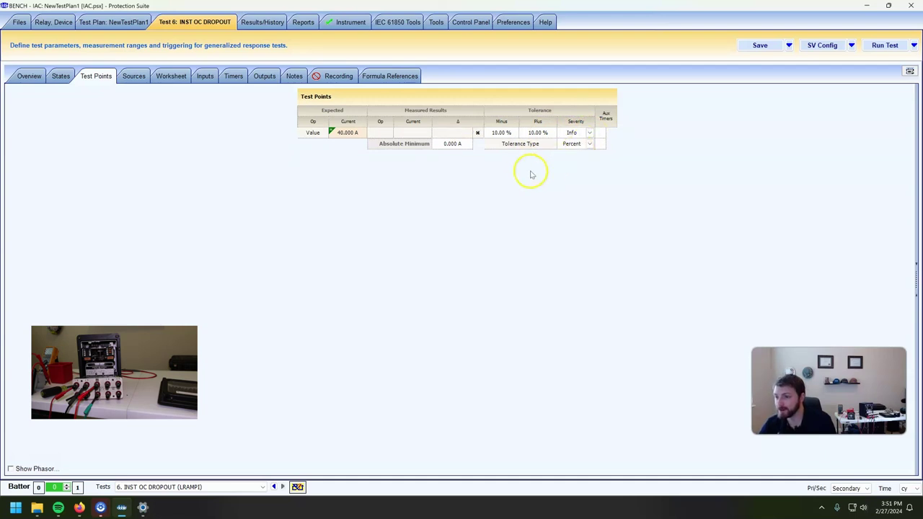
Set the severity of the recorded INST OC DROPOUT result to Info in the test history, and return to the test
left_click(262, 21)
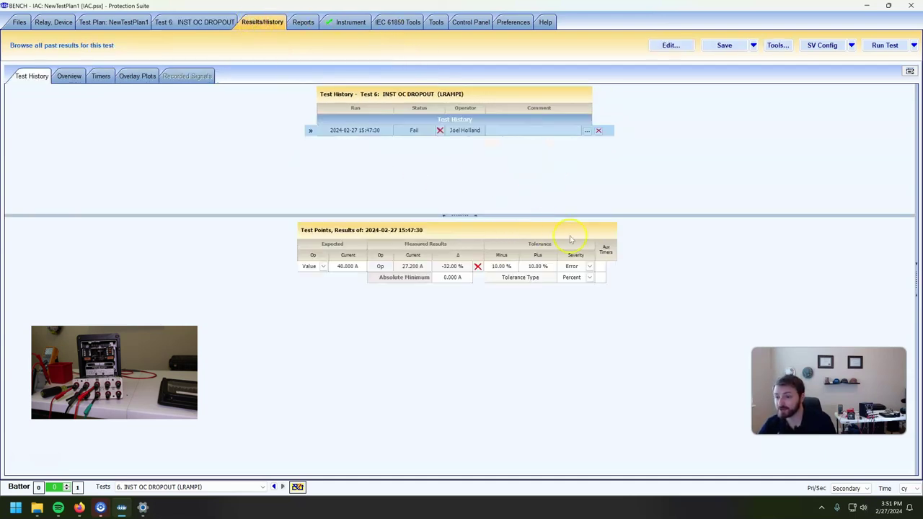
left_click(590, 266)
left_click(566, 276)
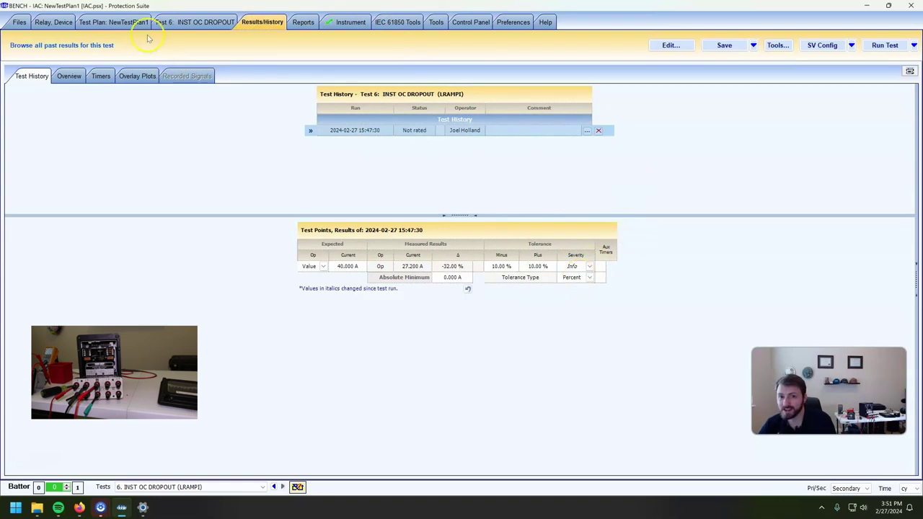
left_click(182, 28)
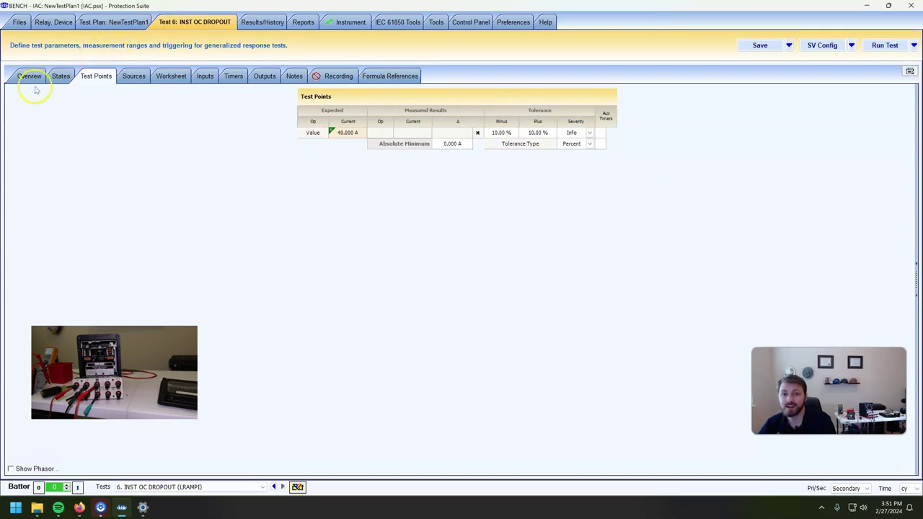
Read the pickup and dropout acceptance criteria for the target seal-in unit in the GEH-1788L manual in Firefox
key("ctrl+Tab")
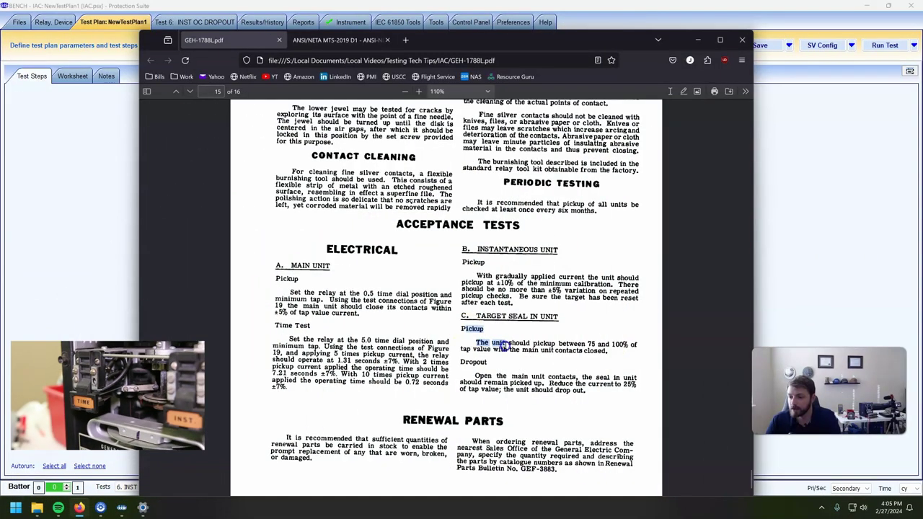
left_click_drag(505, 347, 557, 344)
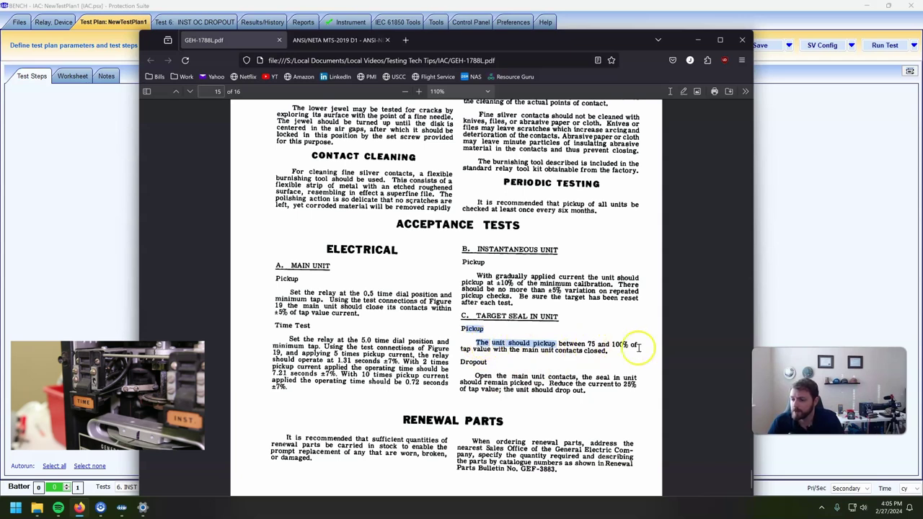
left_click(532, 350)
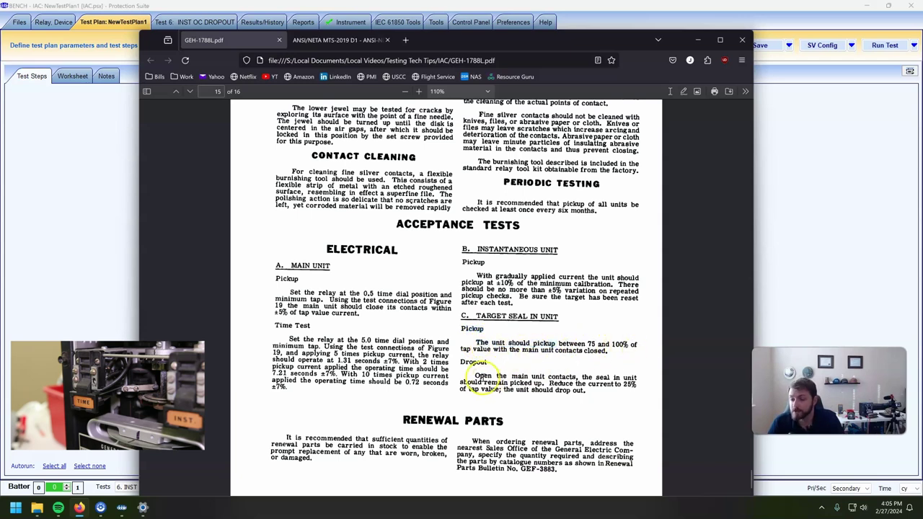
left_click_drag(475, 375, 558, 384)
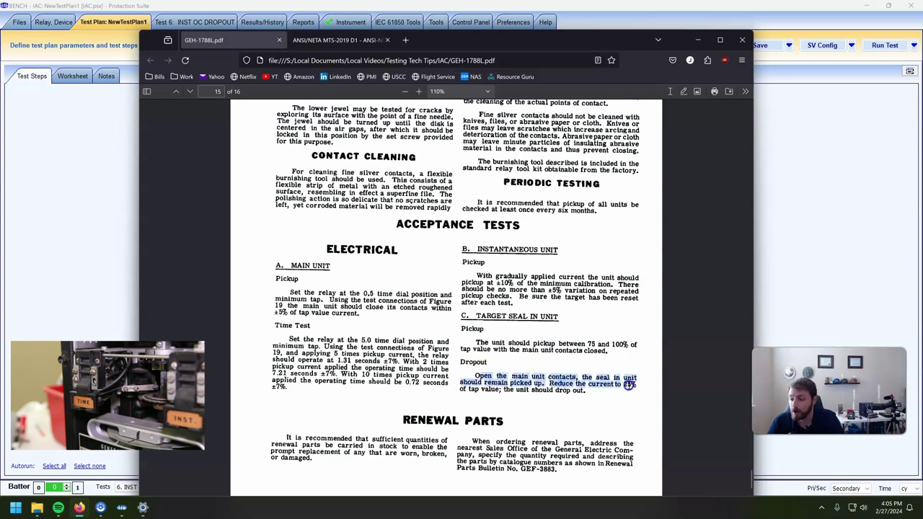
left_click(628, 385)
left_click(604, 383)
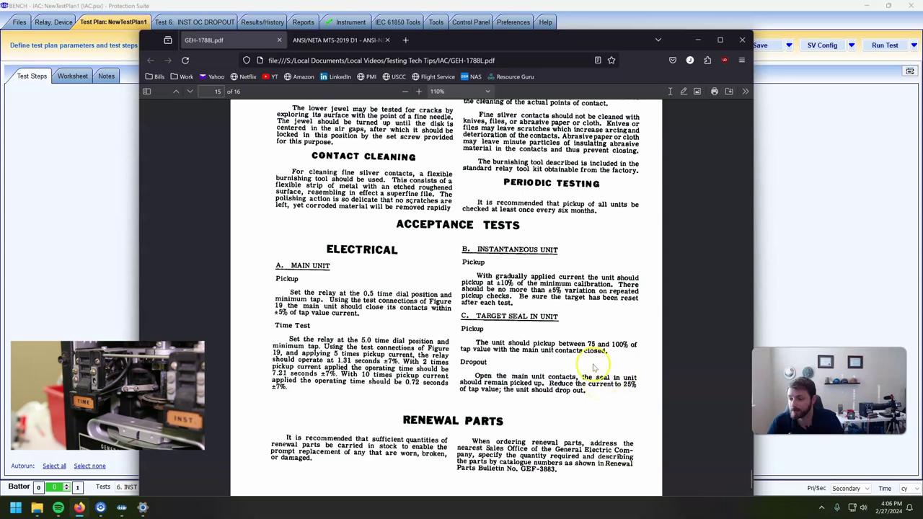
left_click(126, 181)
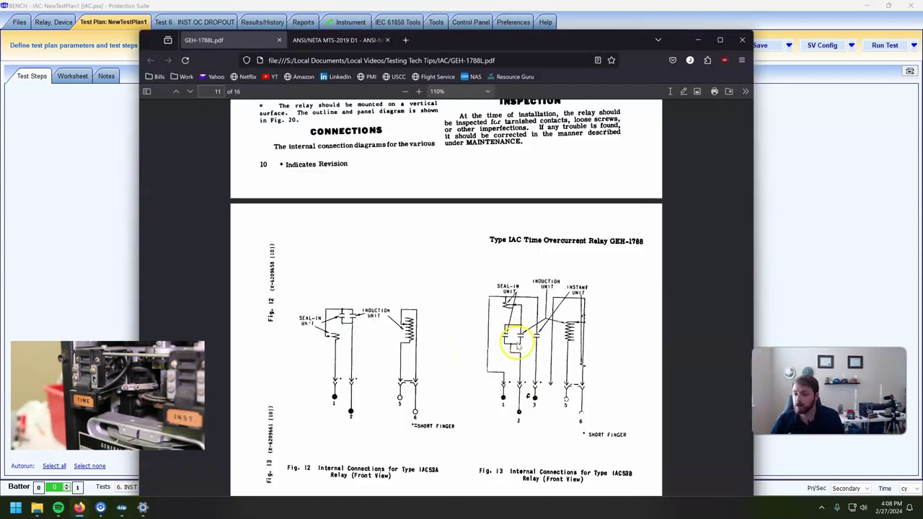
Examine the Fig. 13 internal connections of the IAC53B relay and the neighbouring diagrams in the manual, and return to the Protection Suite test plan
scroll(513, 345, "up", 5)
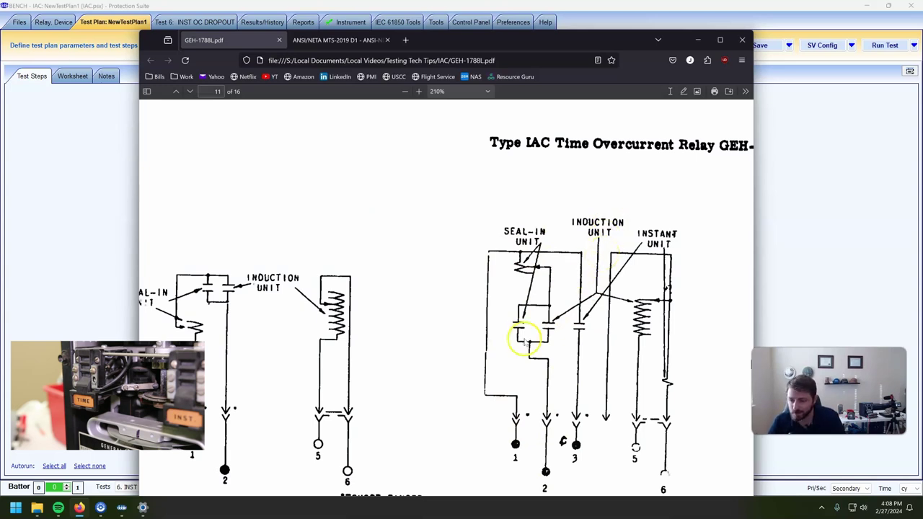
scroll(533, 324, "down", 3)
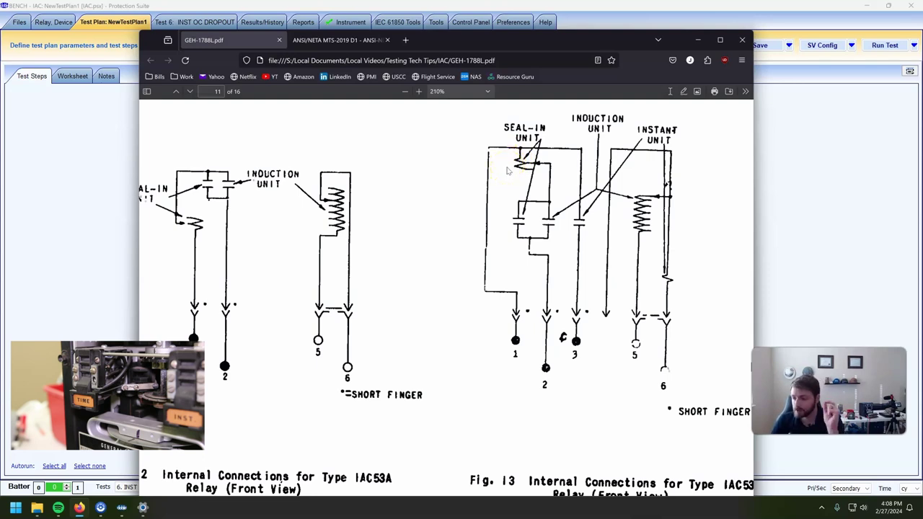
scroll(502, 315, "down", 1)
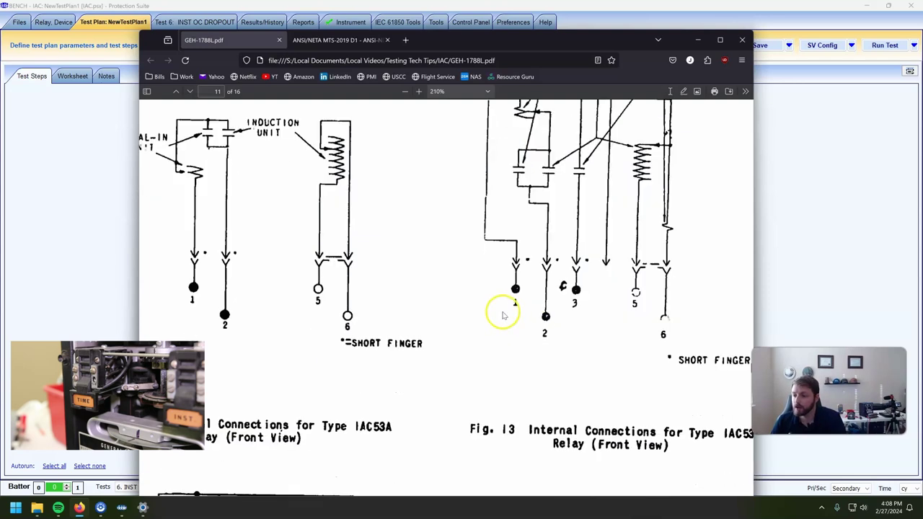
scroll(486, 305, "down", 1)
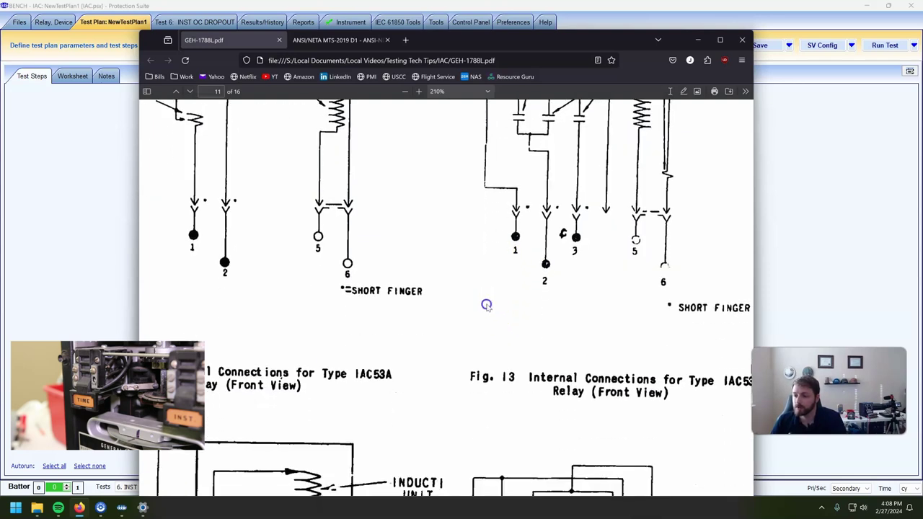
scroll(486, 307, "down", 5)
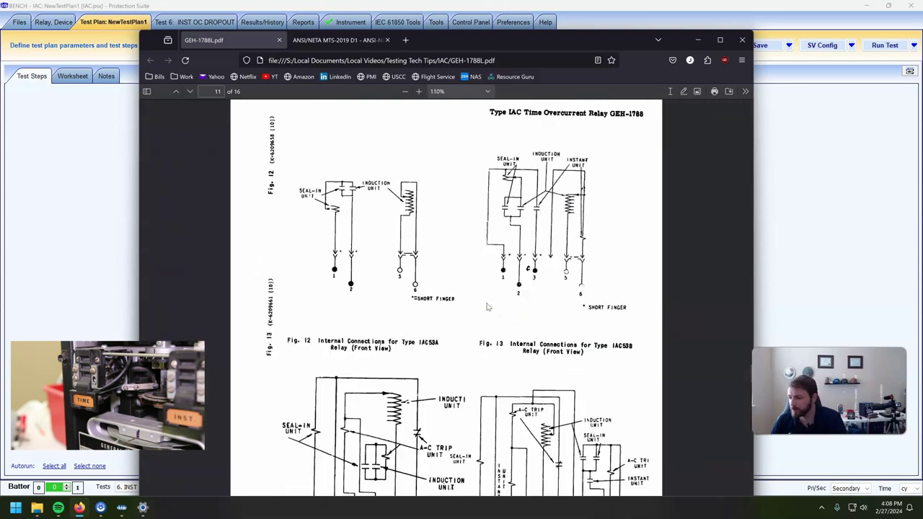
scroll(513, 310, "down", 10)
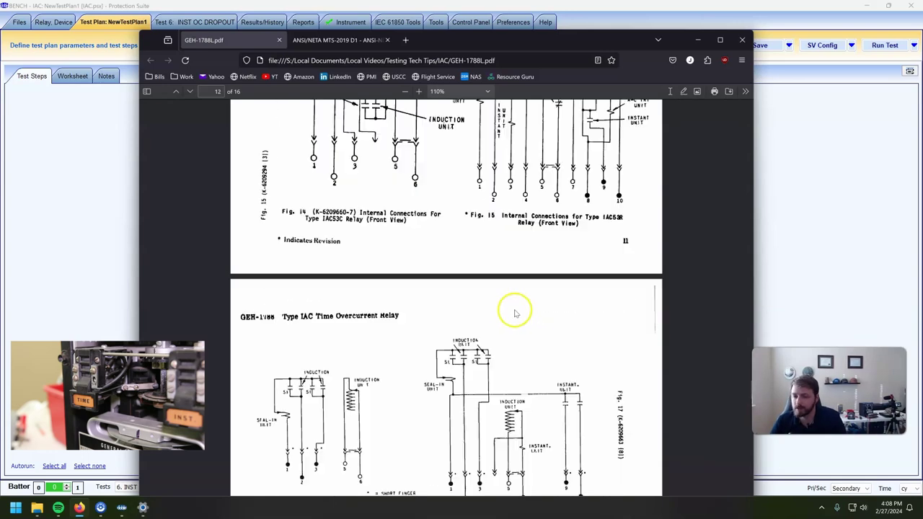
scroll(513, 310, "down", 5)
scroll(513, 312, "up", 15)
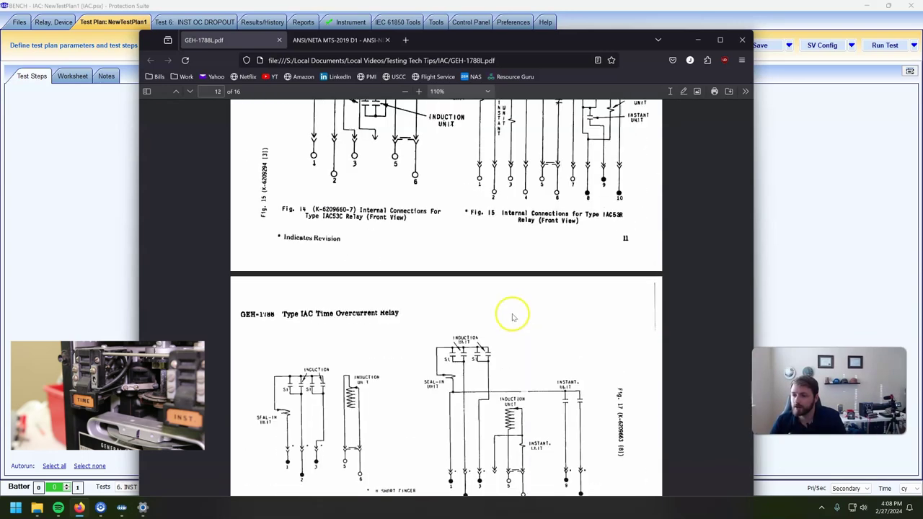
scroll(513, 318, "up", 3)
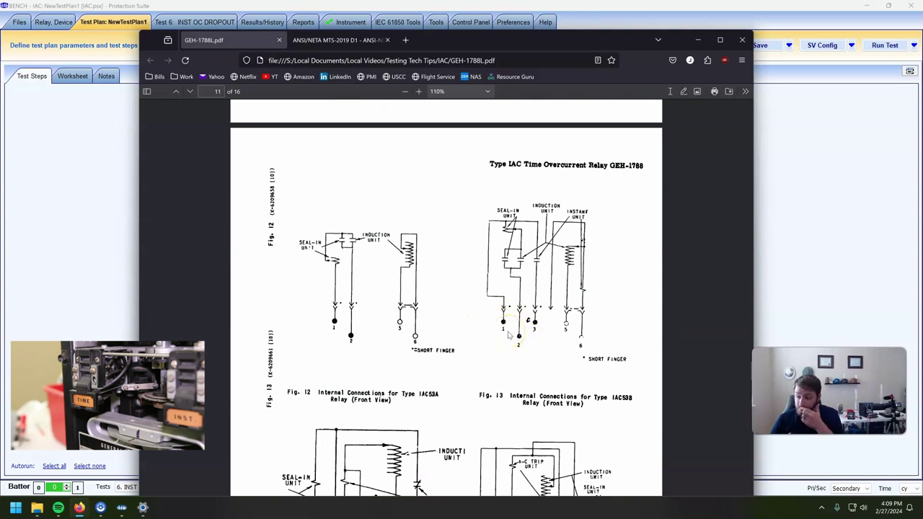
left_click(114, 185)
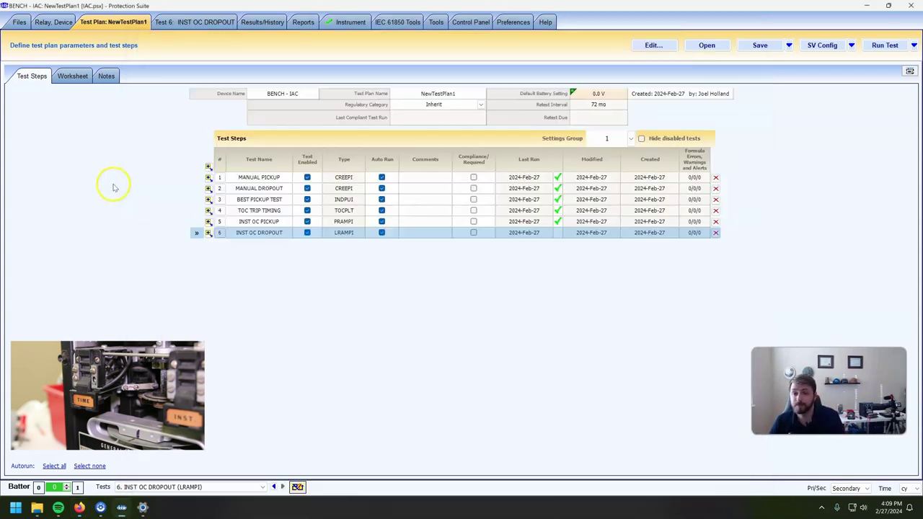
Add a Manual Current Ramp (CREEPI) test after INST OC DROPOUT and name it SEAL-IN PICKUP
left_click(209, 233)
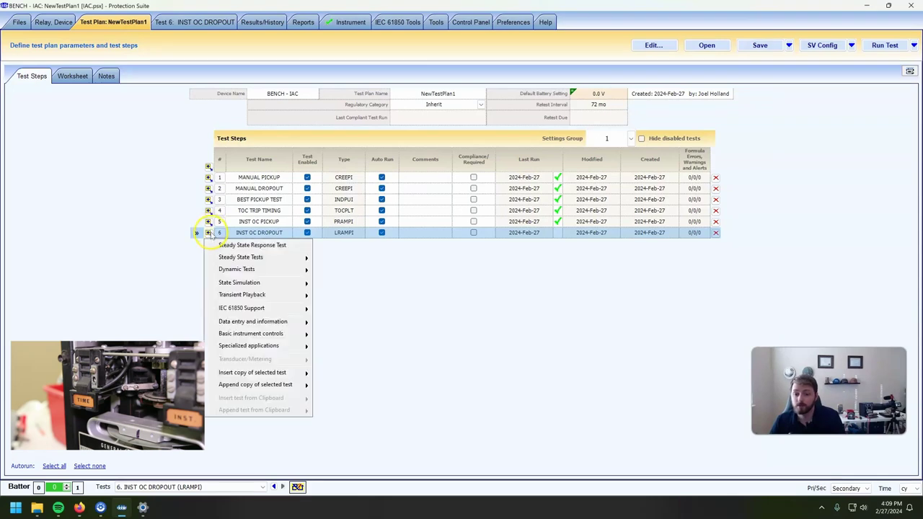
mouse_move(264, 374)
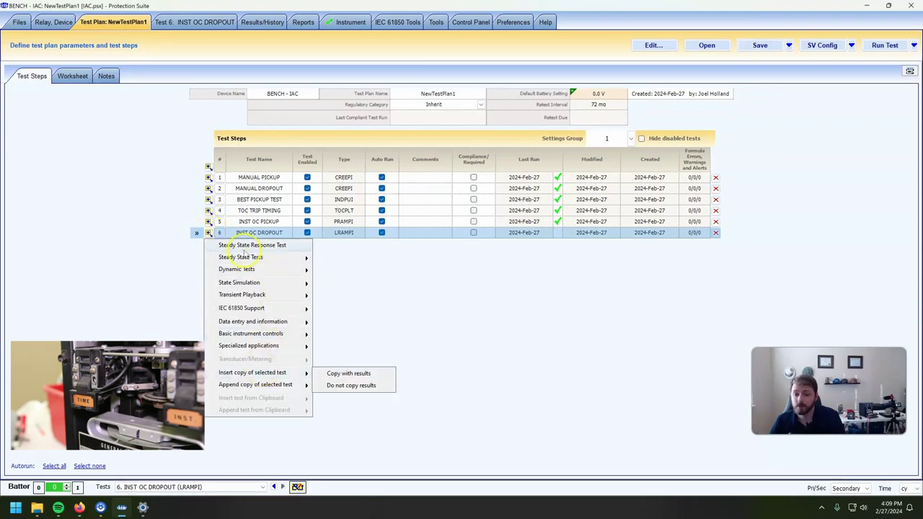
mouse_move(249, 259)
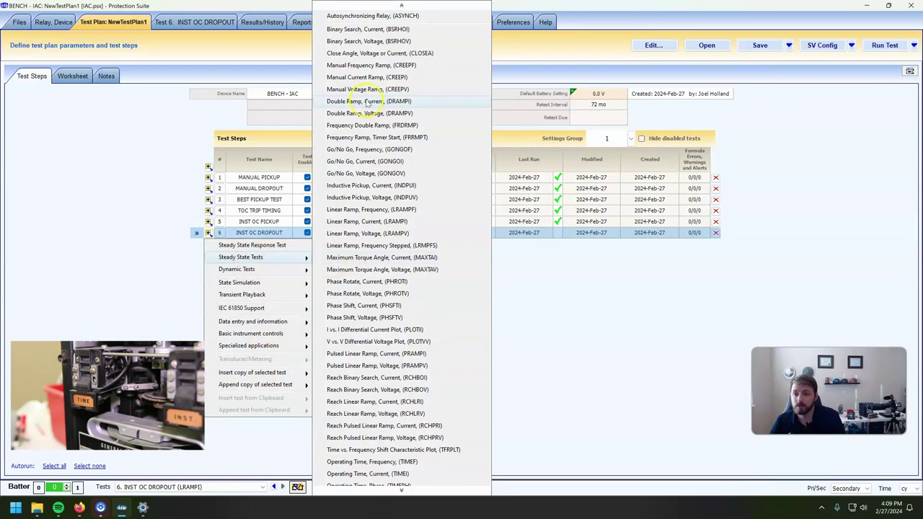
left_click(382, 77)
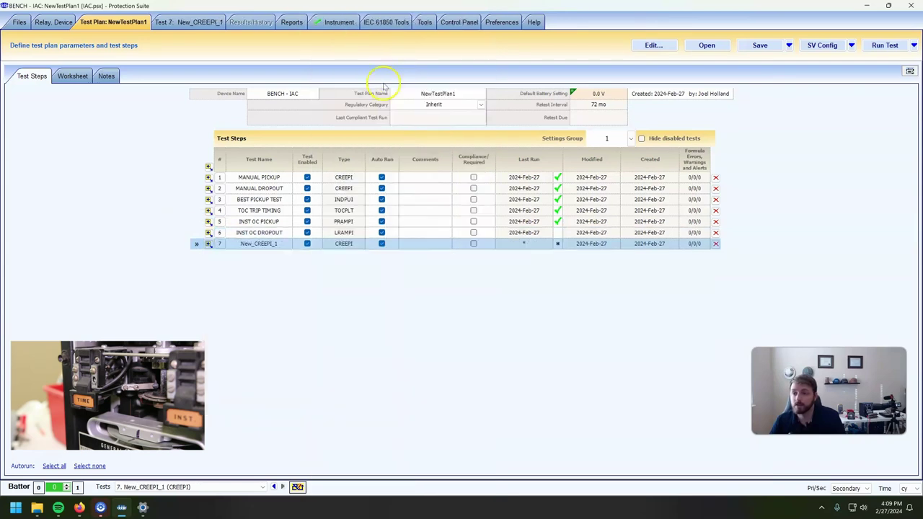
left_click(259, 245)
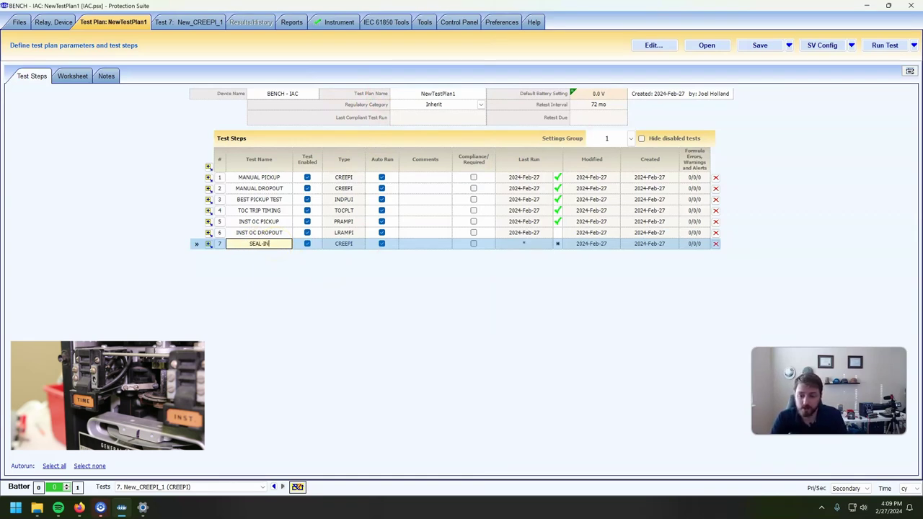
type("SEAL-IN PICKU")
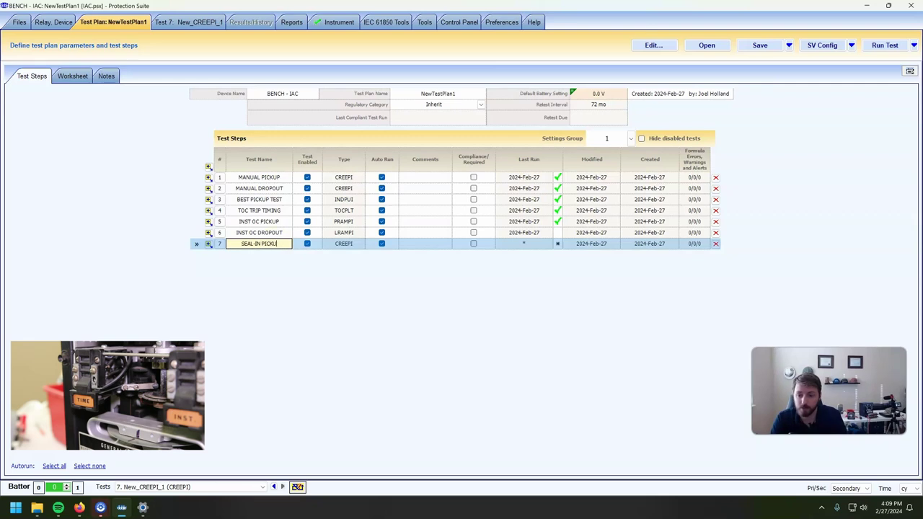
type("P")
key("Return")
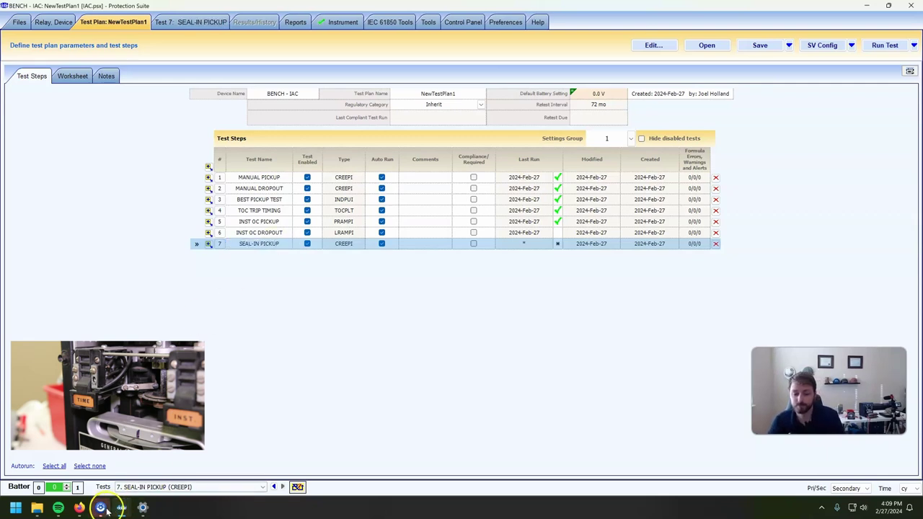
Switch to the GEH-1788L manual in Firefox and read the target seal-in unit's pickup and dropout requirements under Acceptance Tests
left_click(100, 508)
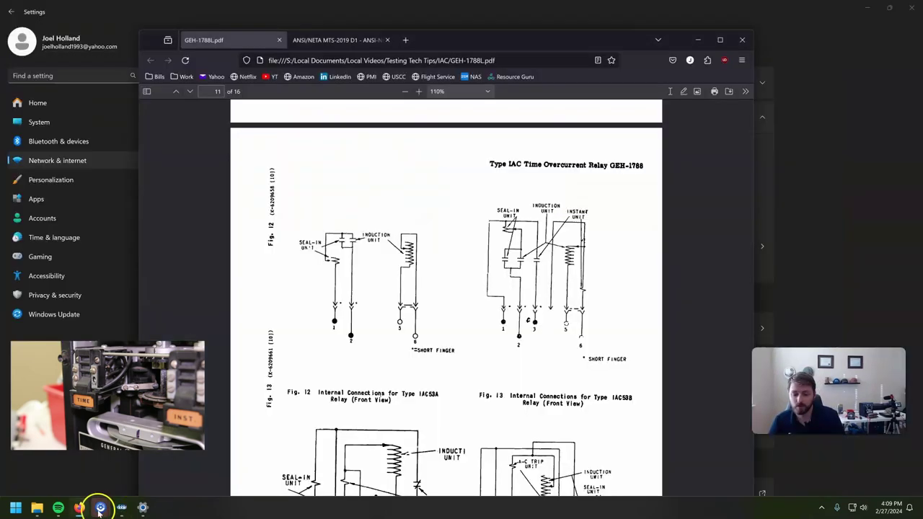
left_click(719, 40)
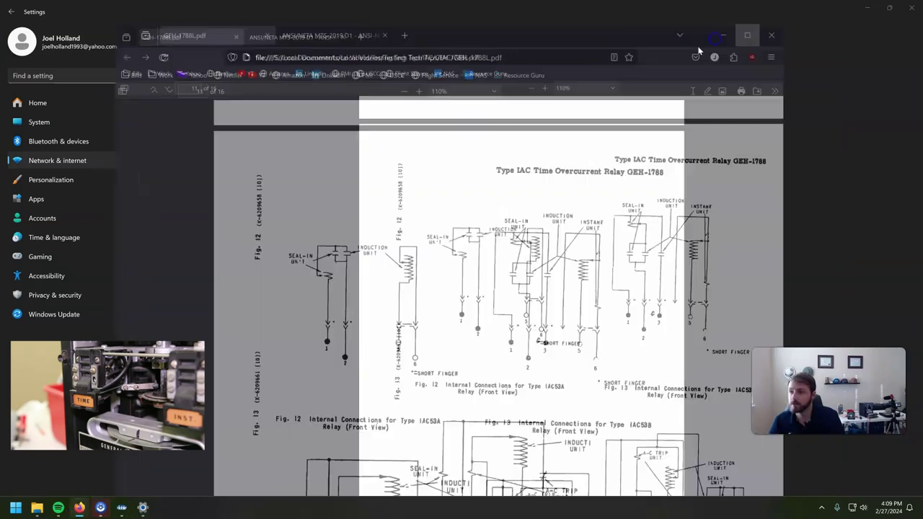
scroll(423, 325, "down", 20)
scroll(434, 331, "up", 4)
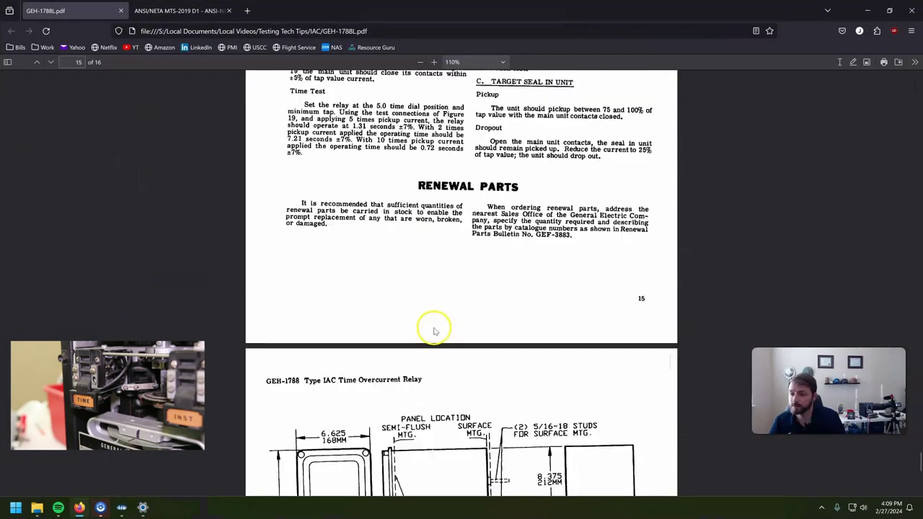
scroll(435, 331, "up", 3)
double_click(498, 316)
left_click(607, 316, "shift")
left_click(610, 319)
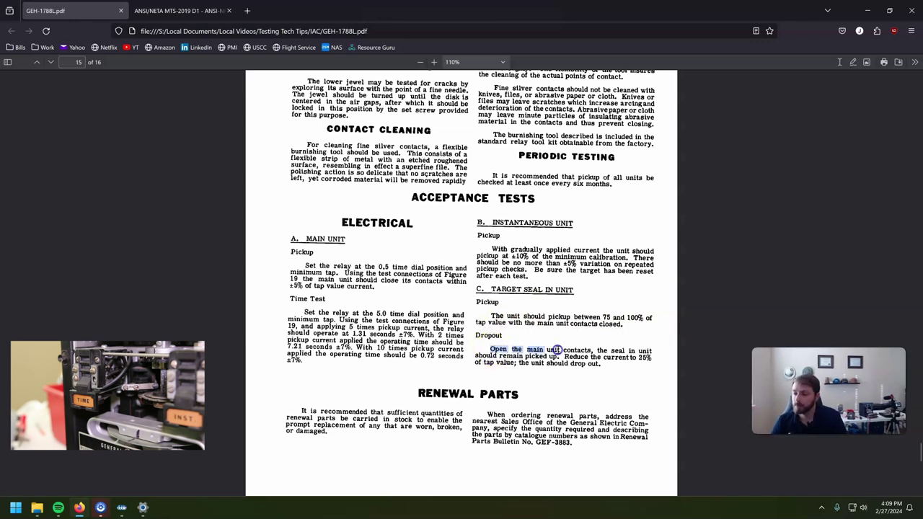
left_click(590, 351)
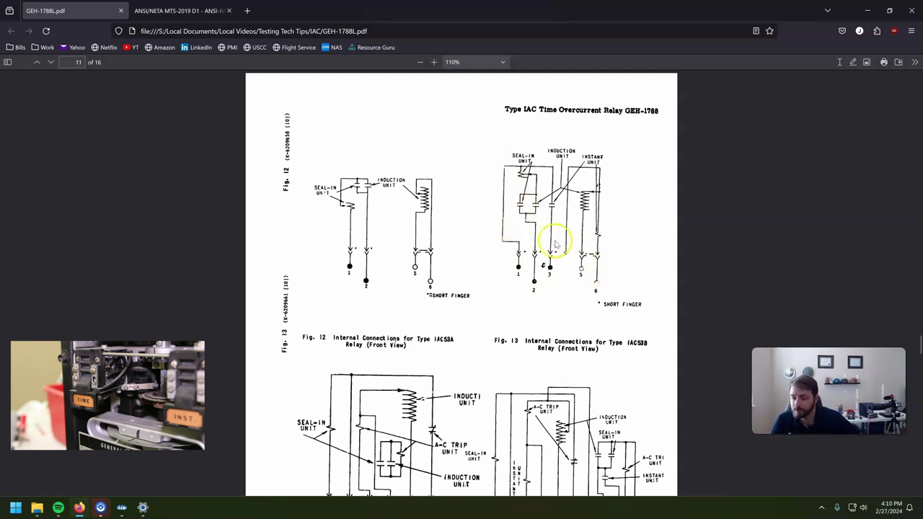
Go from the Fig. 13 diagram back to page 15 and recheck the seal-in pickup range and dropout percentage
scroll(555, 245, "down", 20)
scroll(546, 282, "up", 3)
left_click_drag(534, 265, 631, 267)
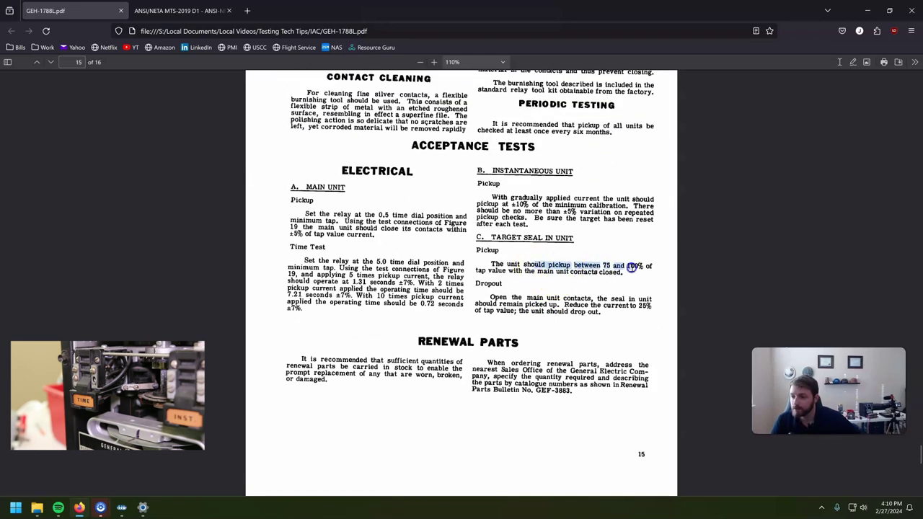
left_click(618, 300)
left_click_drag(566, 305, 640, 308)
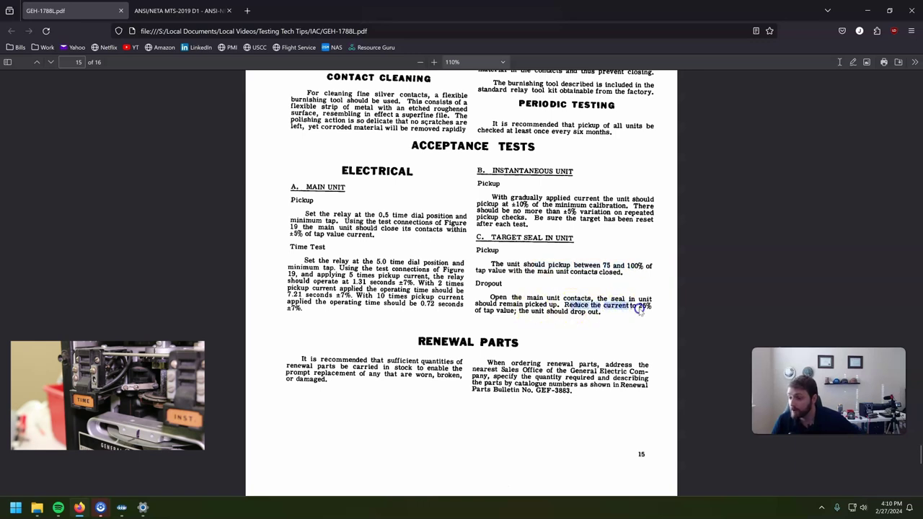
left_click(643, 307)
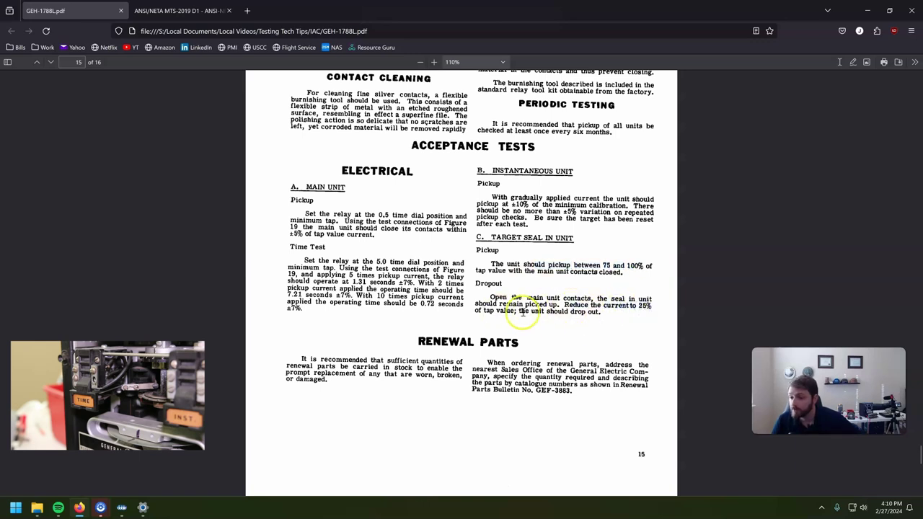
Return to Protection Suite, open the SEAL-IN PICKUP test, and set source TA to DC with connections 1 and 2
key("alt+Tab")
double_click(248, 242)
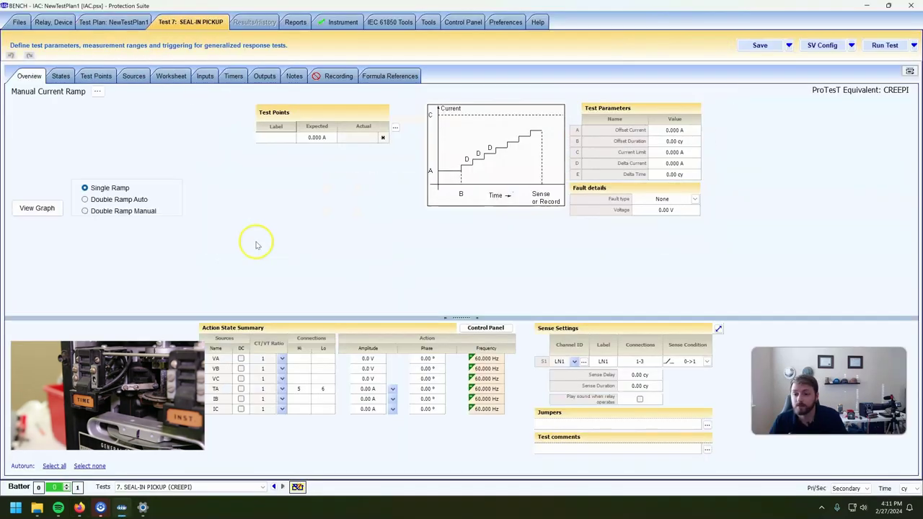
left_click(299, 390)
type("1")
key("Tab")
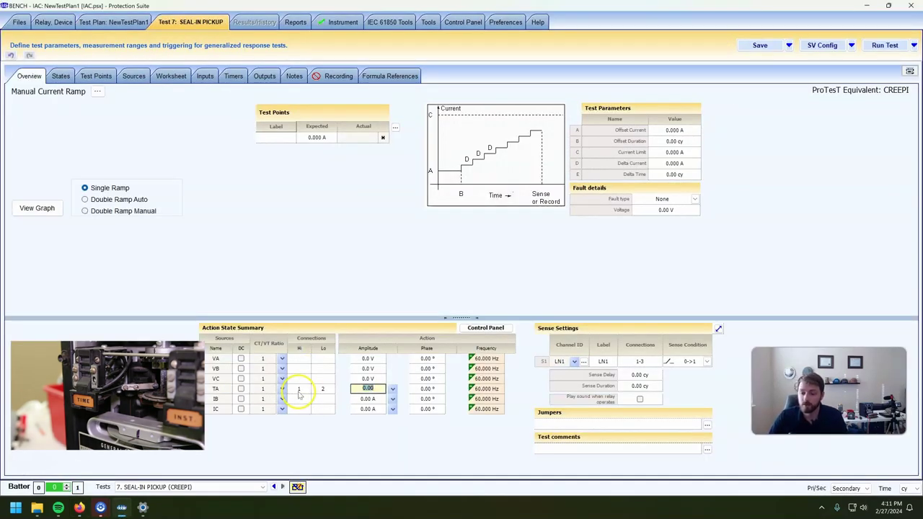
left_click(242, 389)
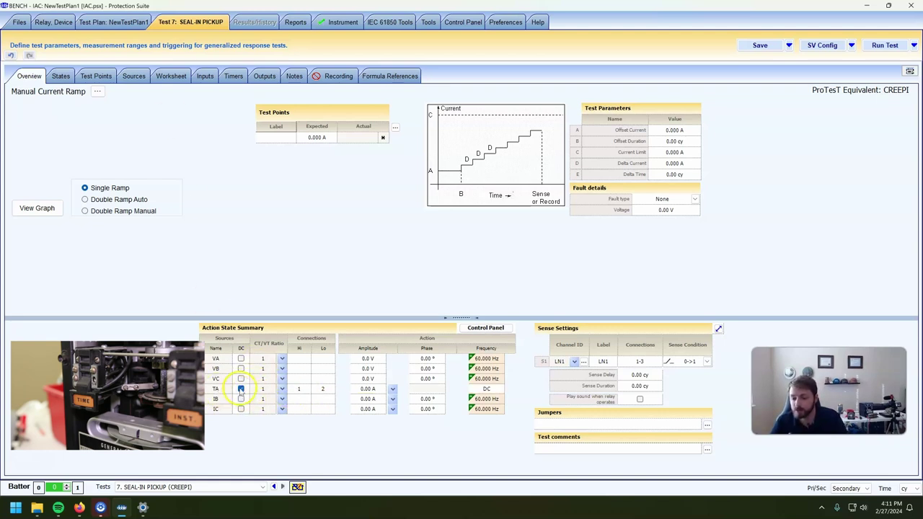
Change the TA source to the standard 5A (150 VA) current range
left_click(62, 76)
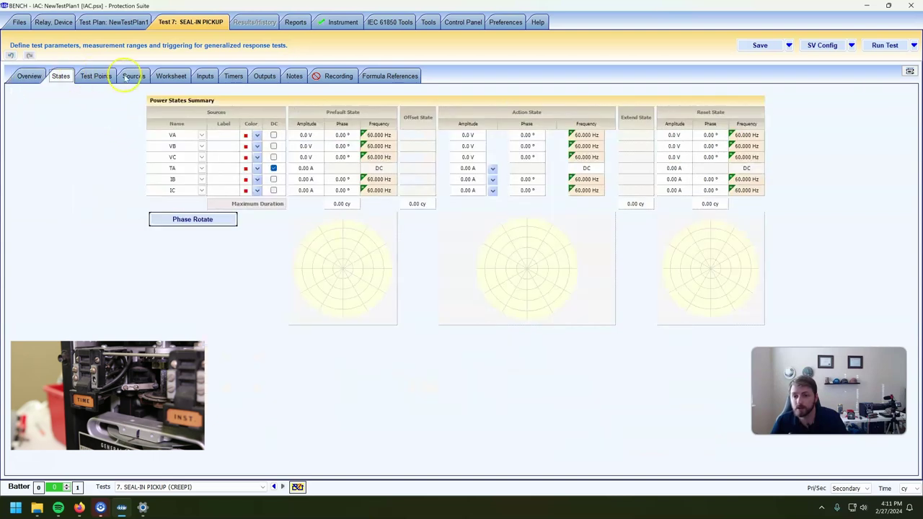
left_click(130, 76)
left_click(671, 354)
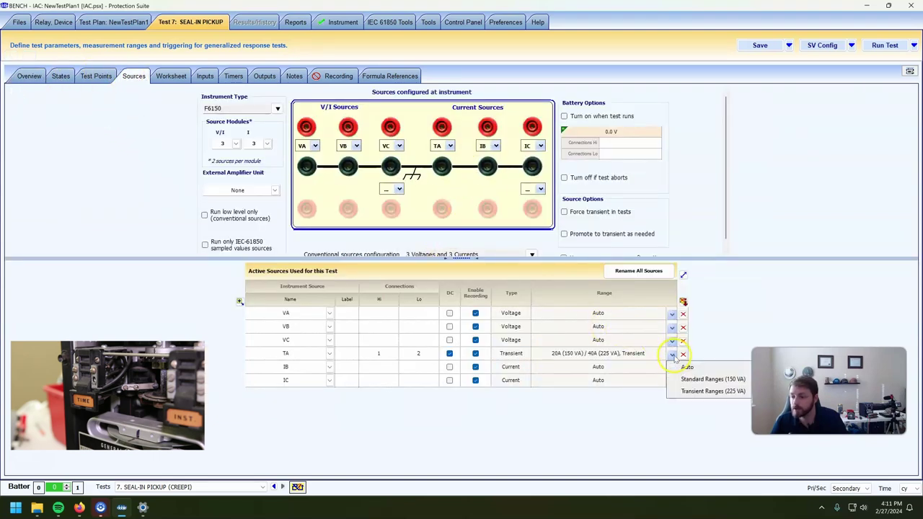
left_click(706, 378)
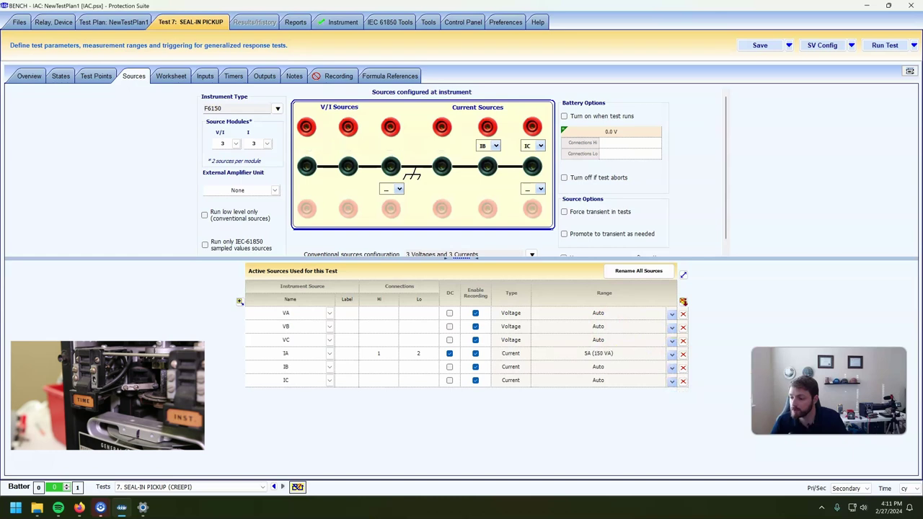
Set the IA amplitude to Action and the test point's expected value to 2 A
left_click(29, 76)
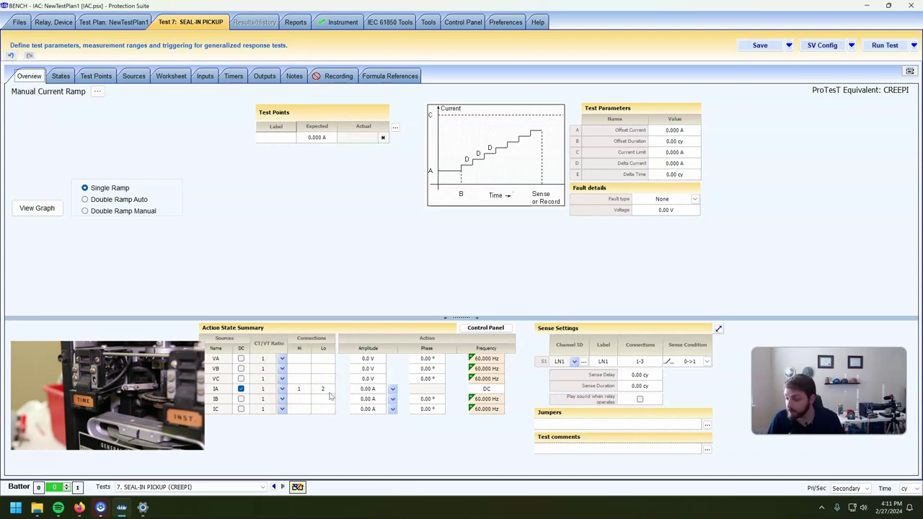
left_click(392, 388)
left_click(398, 412)
left_click(319, 137)
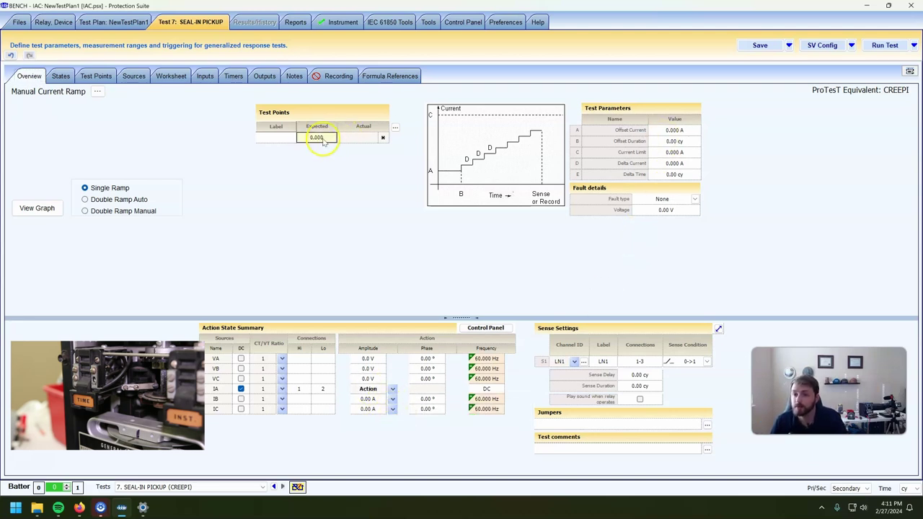
type("2")
key("Return")
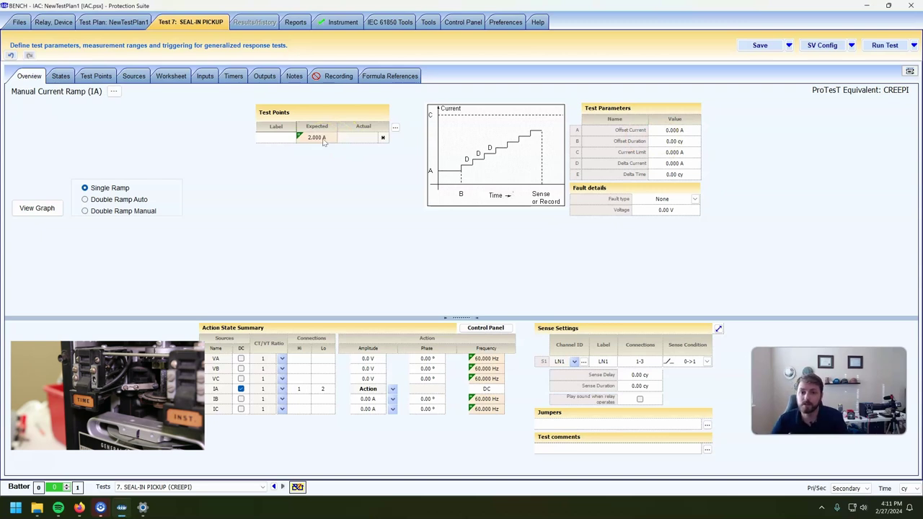
Check the SI value in the relay's global protection settings and return to the SEAL-IN PICKUP test
left_click(113, 22)
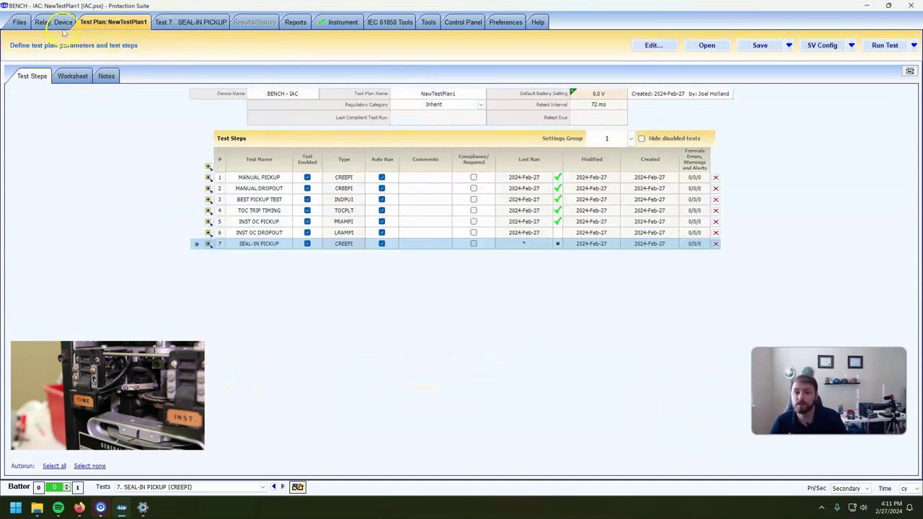
left_click(62, 25)
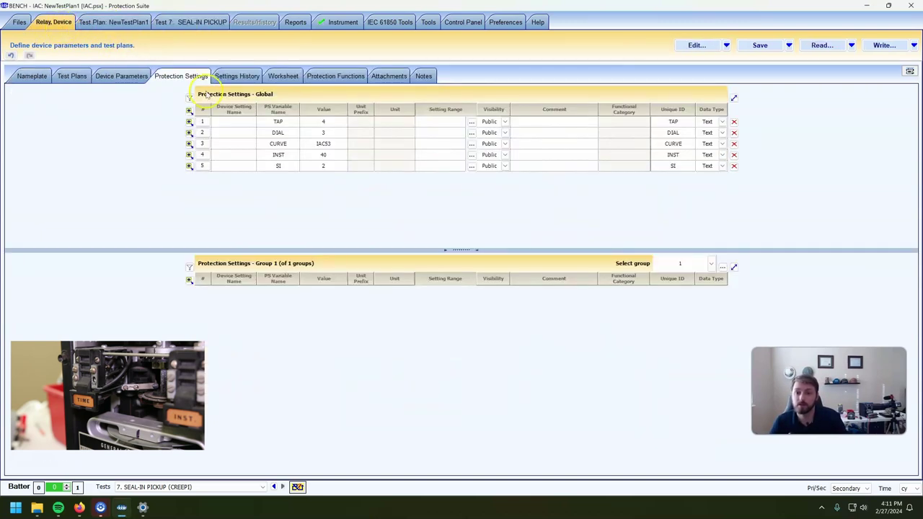
left_click(139, 23)
left_click(171, 22)
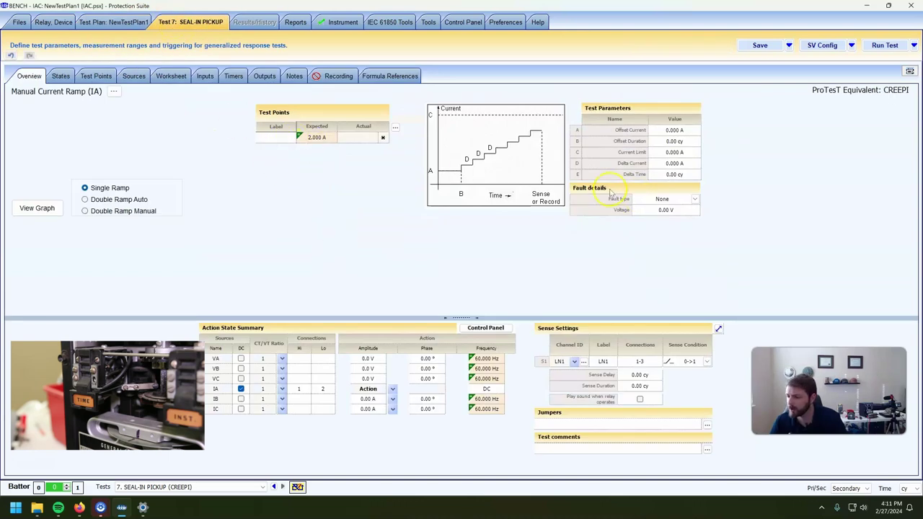
Set the ramp's offset current to the formula MAXEXPECTEDVALUE*.5
left_click(684, 130)
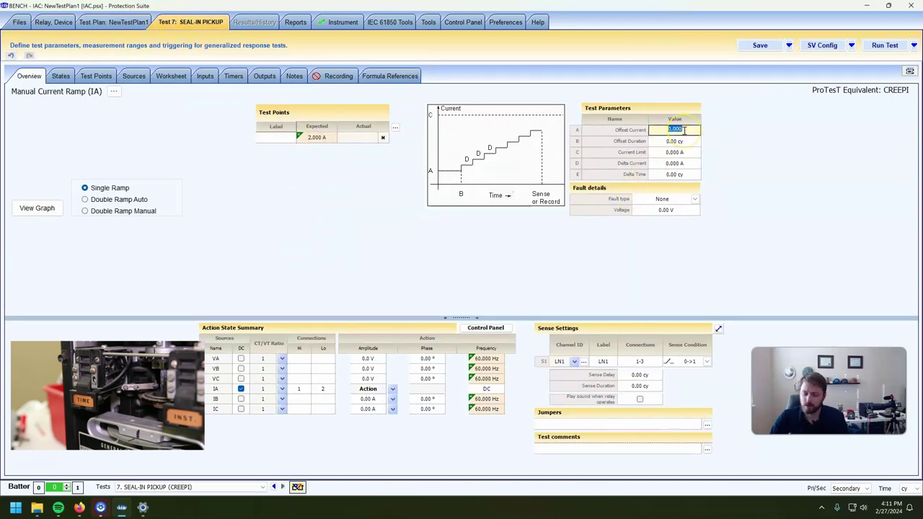
key("BackSpace")
type("MAXEXPECTEDVALUE*.5")
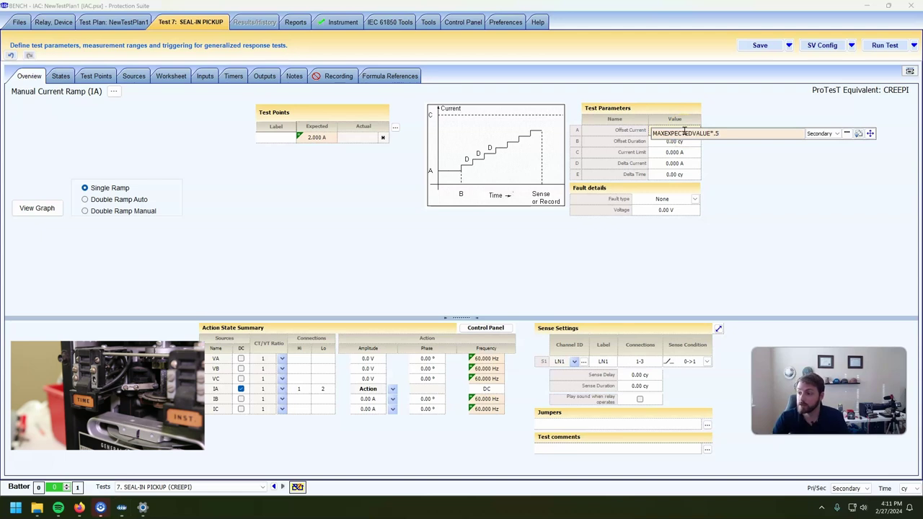
key("Return")
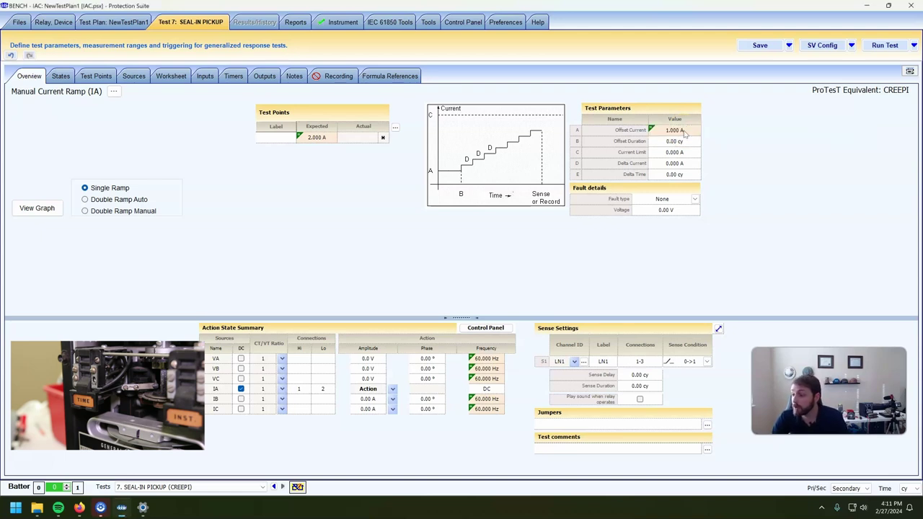
left_click(696, 200)
Set the ramp's current limit to 2 A and open the delta current value for editing
left_click(674, 142)
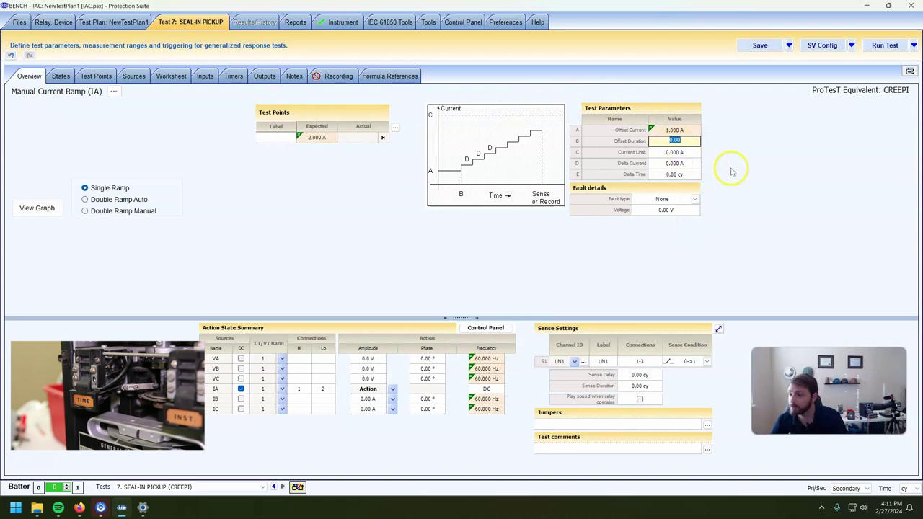
left_click(674, 152)
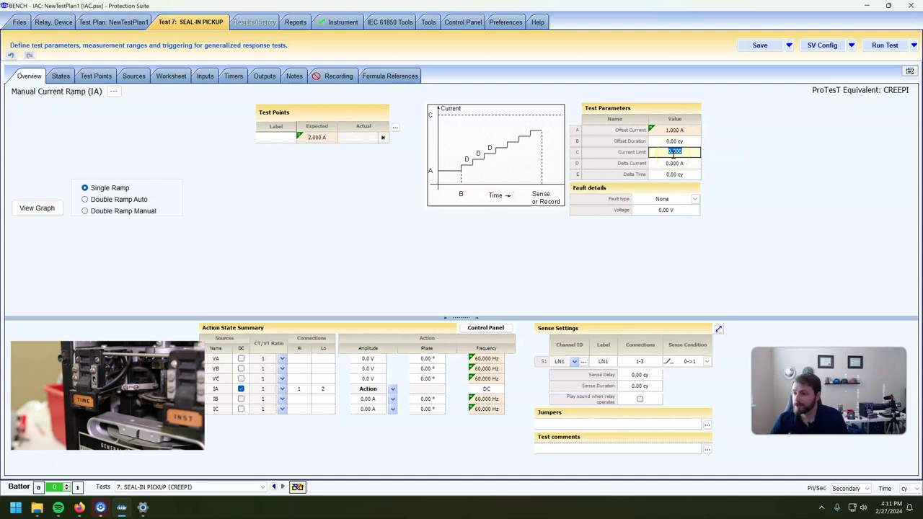
key("BackSpace")
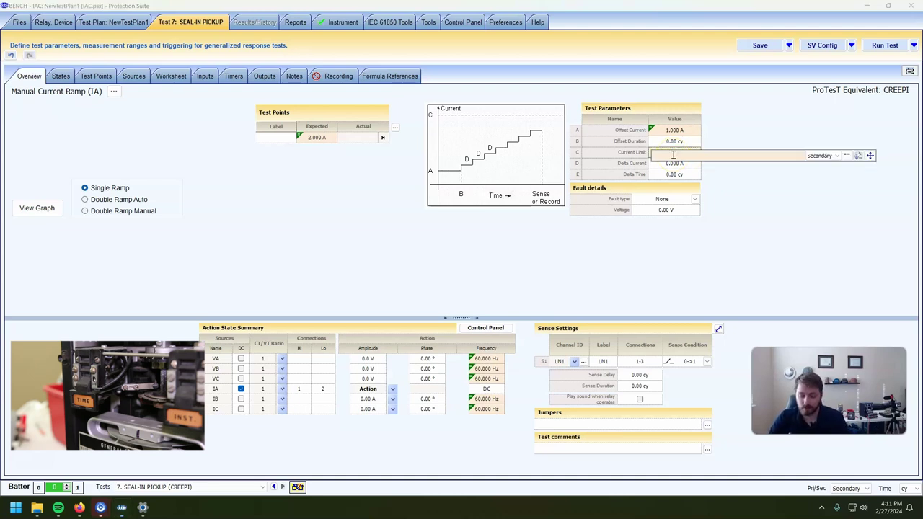
type("2")
key("Return")
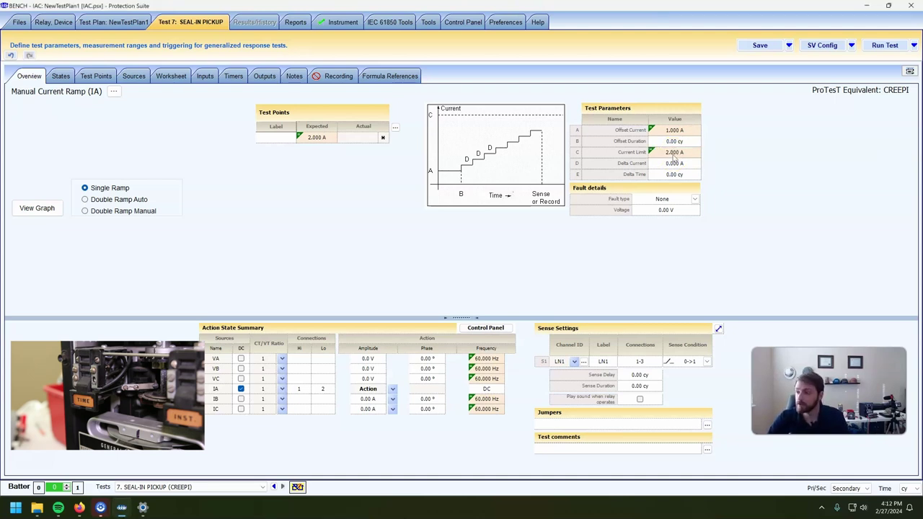
key("Tab")
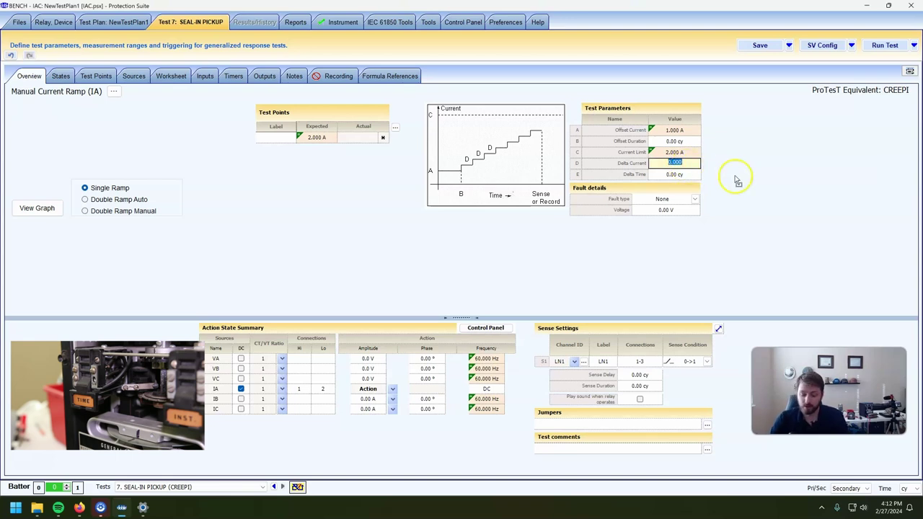
Set the ramp's delta current to the formula MAXEXPECTEDVALUE*.05
type("MAXEXPECTEDVALUE*.5")
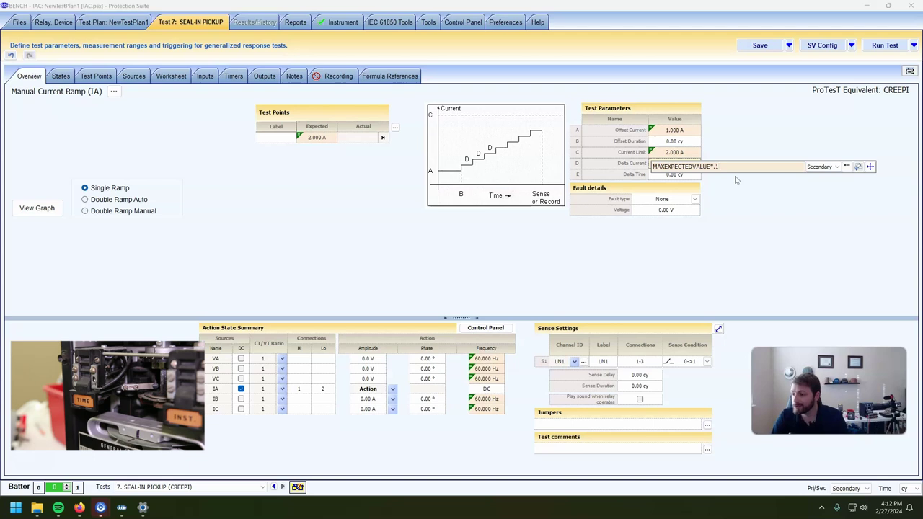
type("05")
key("Return")
left_click(690, 175)
left_click(696, 143)
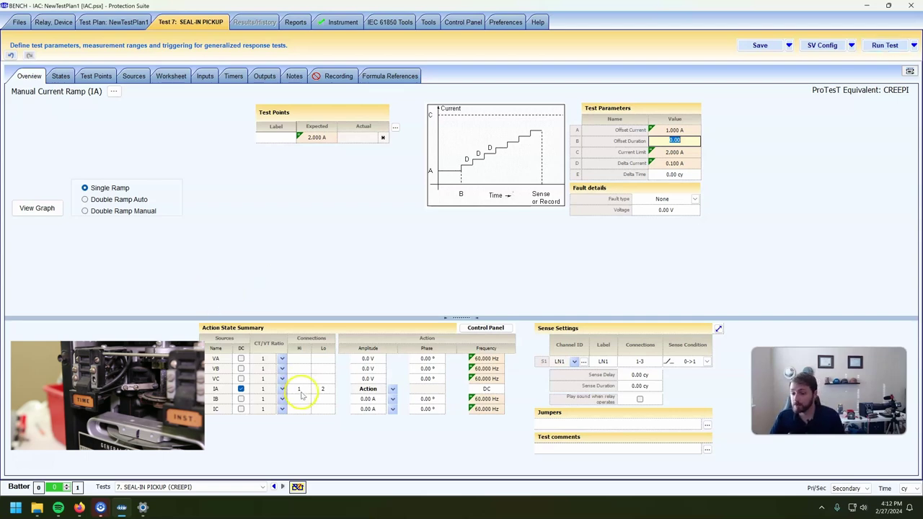
Examine the Fig. 13 internal connections diagram in the GEH-1788L manual in Firefox, and return to Protection Suite
left_click(81, 507)
scroll(439, 245, "up", 15)
scroll(438, 249, "up", 20)
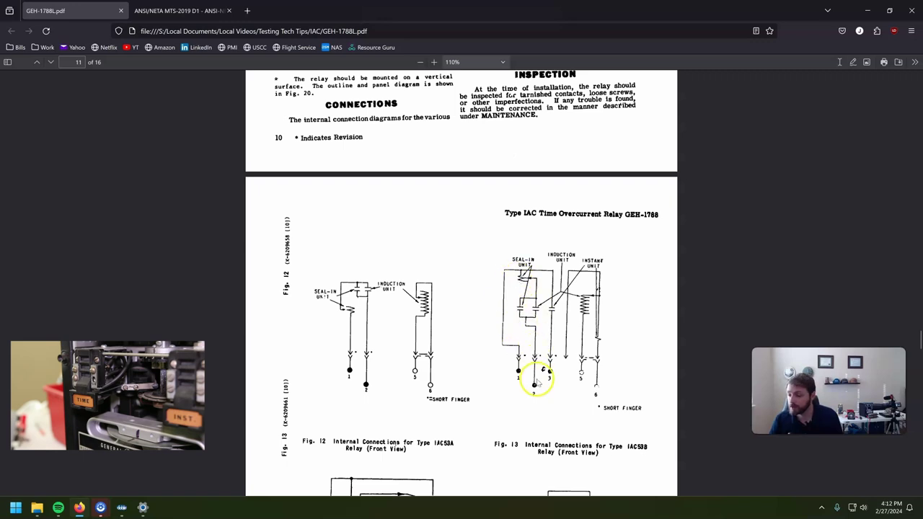
mouse_move(119, 505)
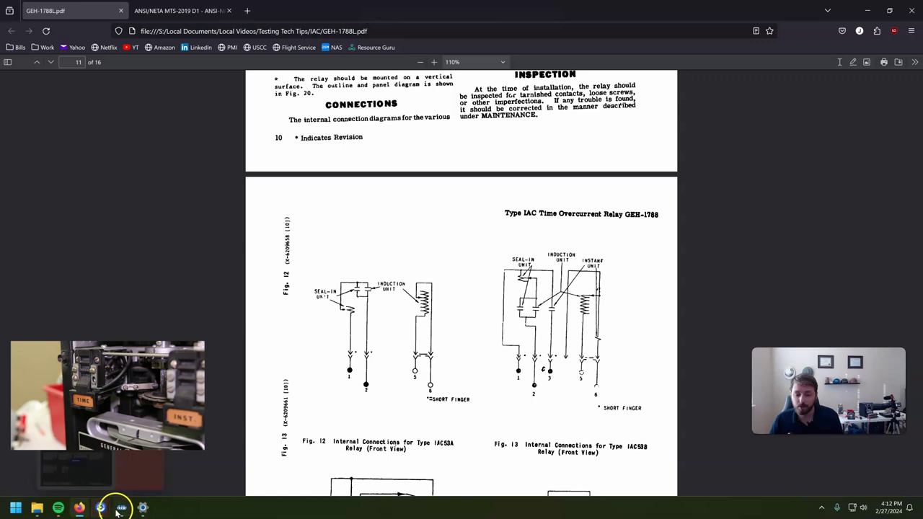
left_click(119, 507)
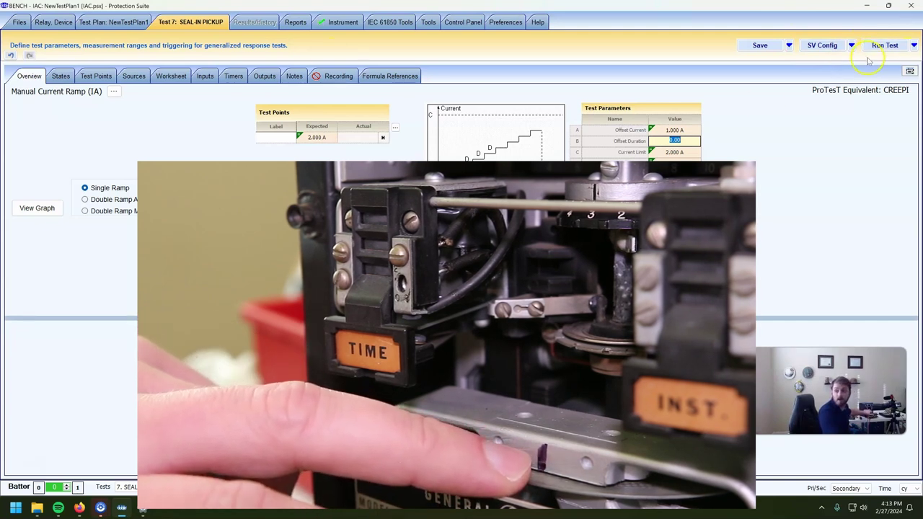
Run the SEAL-IN PICKUP test, raise the current to 1.8 A and record the test point as No op
left_click(884, 45)
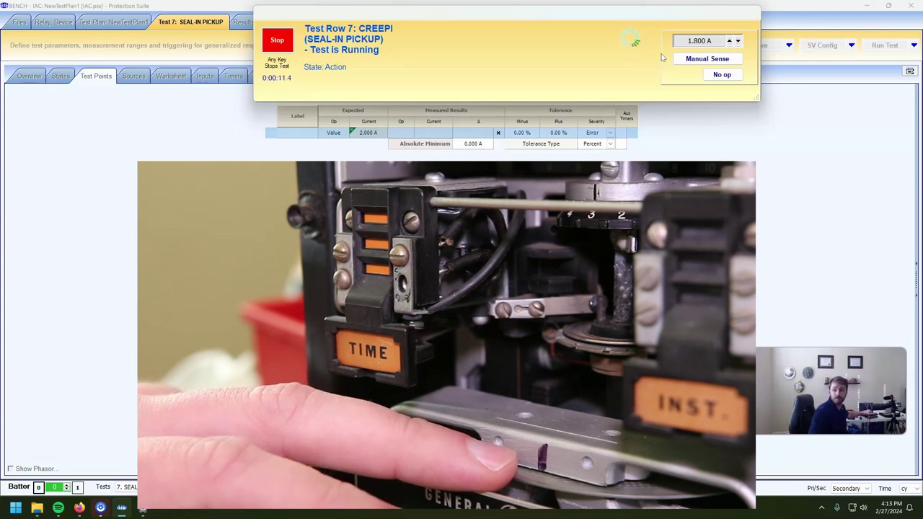
left_click(739, 40)
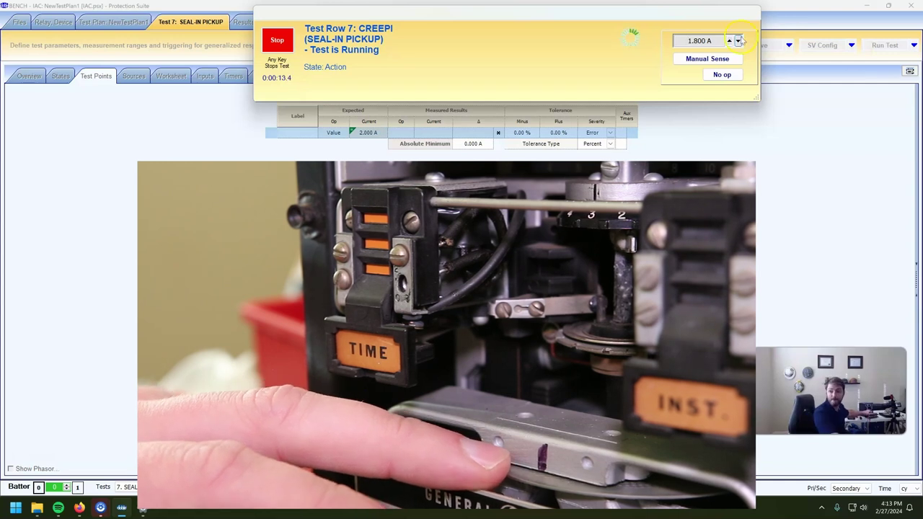
left_click(721, 74)
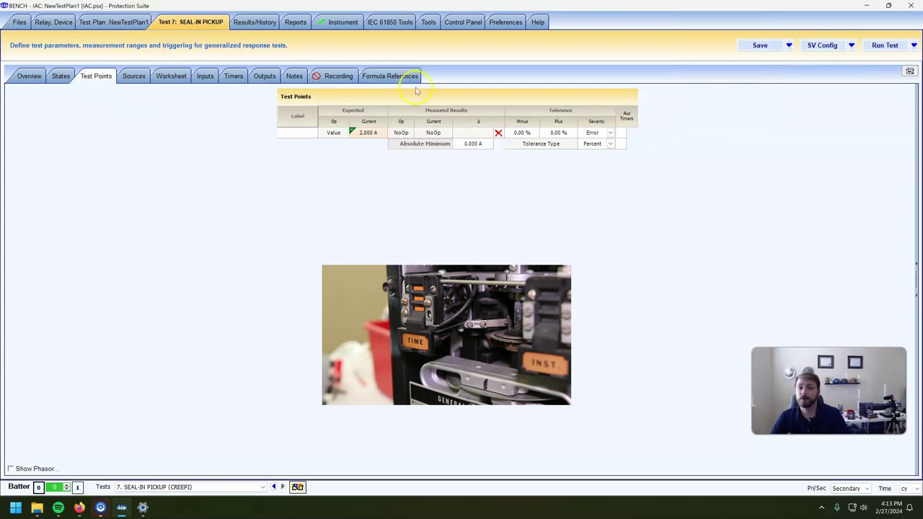
Change the test point's tolerance type to Min/Max and set the maximum to 2 A with a MAXEXPECTEDVALUE formula
left_click(610, 143)
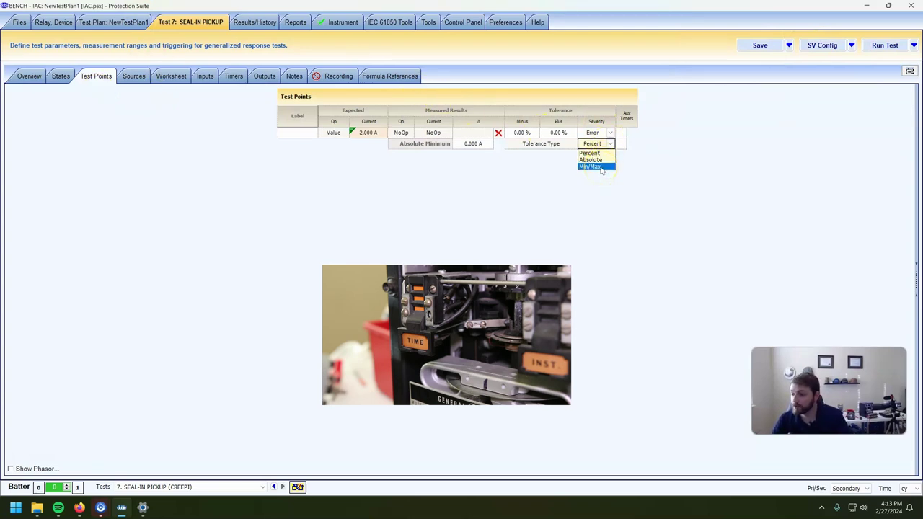
left_click(601, 167)
left_click(596, 145)
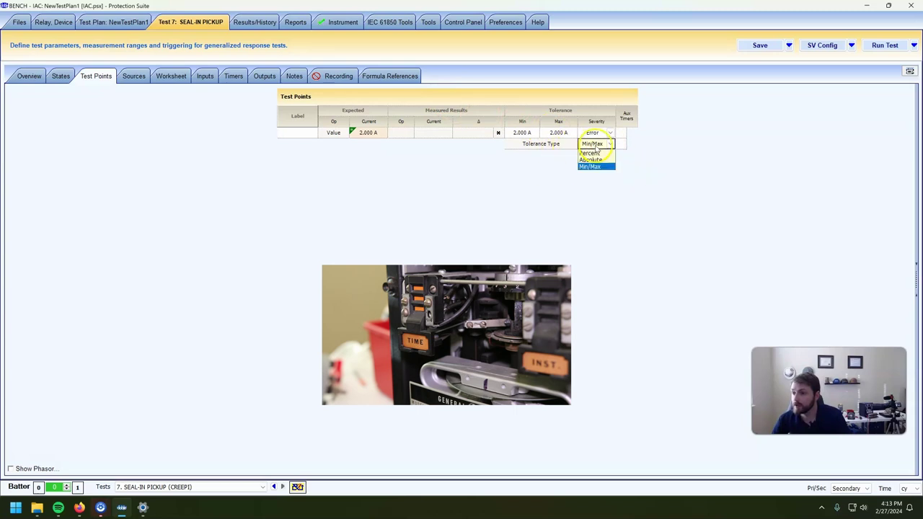
left_click(601, 168)
left_click(569, 133)
key("BackSpace")
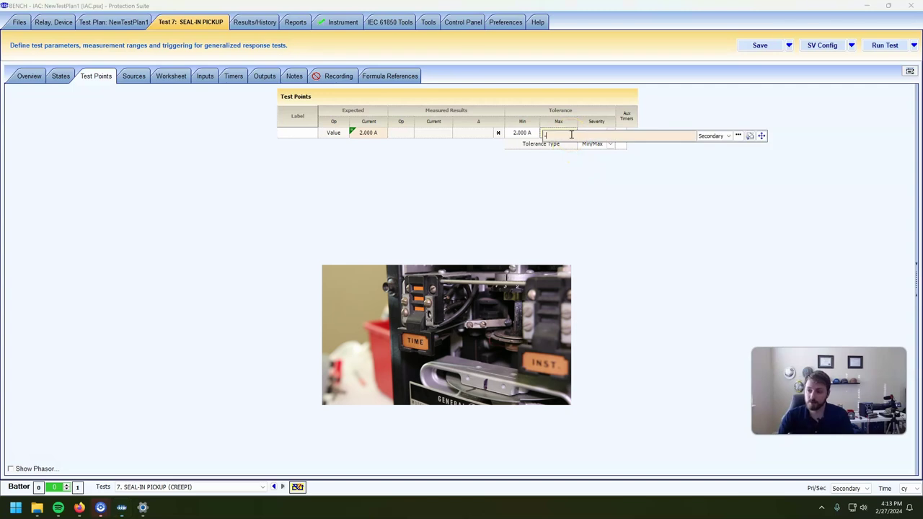
type("MAXEXPECTEDVALUE*.5")
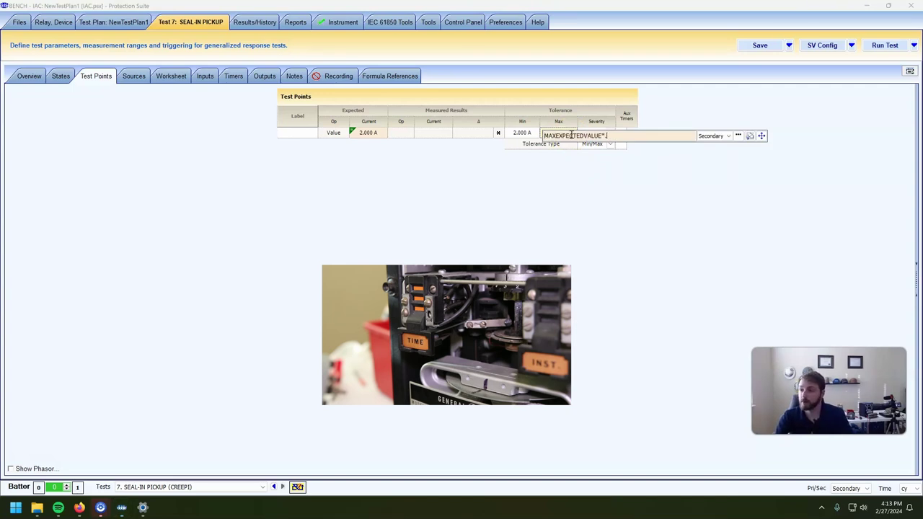
key("Return")
Set the test point's minimum tolerance to 1.5 A with a formula based on MAXEXPECTEDVALUE
left_click(525, 133)
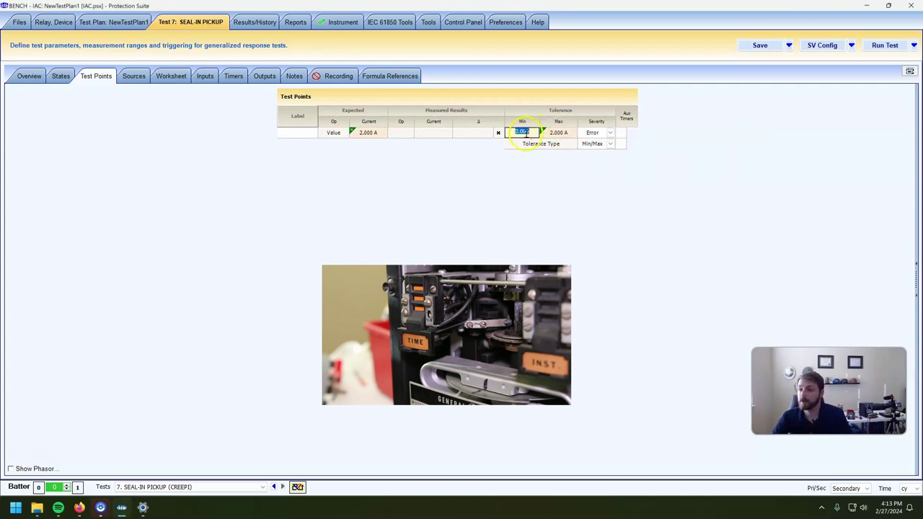
left_click(525, 133)
type("MAXEXPECTEDVALUE*.5")
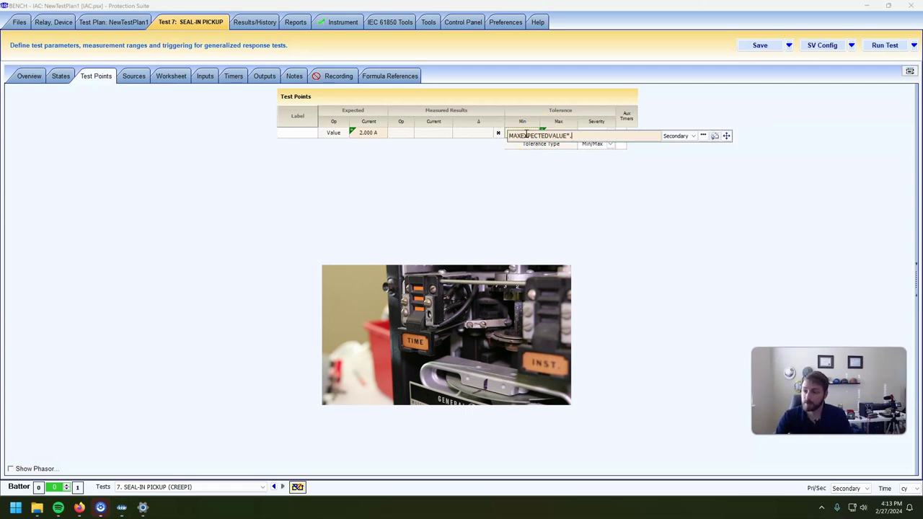
key("Return")
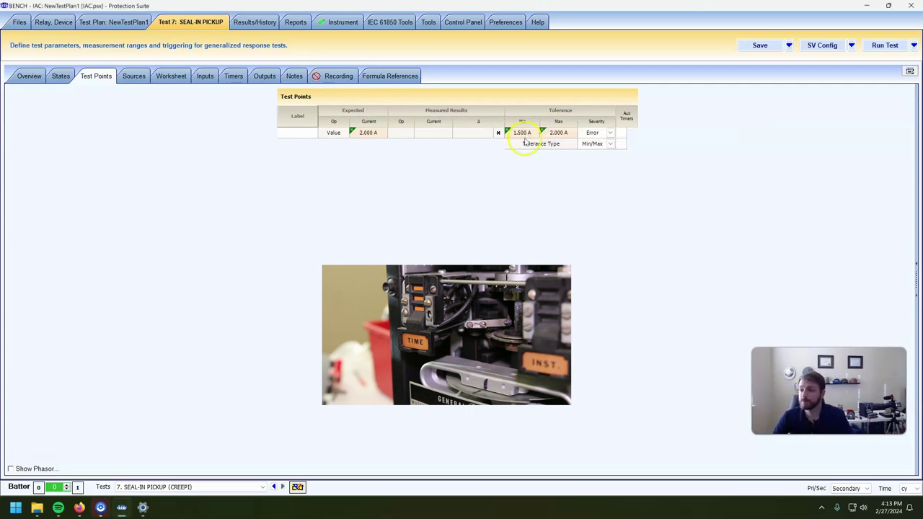
Run the SEAL-IN PICKUP test again, ramp the current up from 1 A to 1.8 A and register a manual sense
left_click(891, 46)
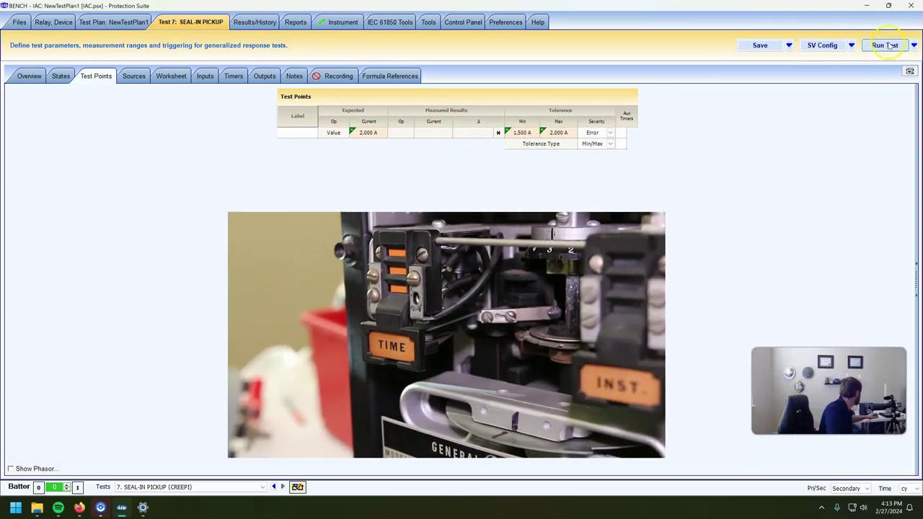
left_click(886, 44)
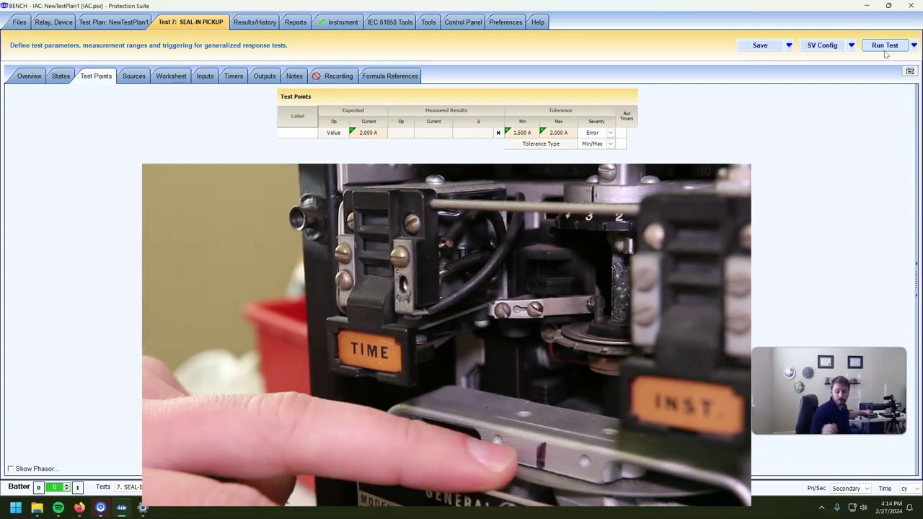
left_click(888, 45)
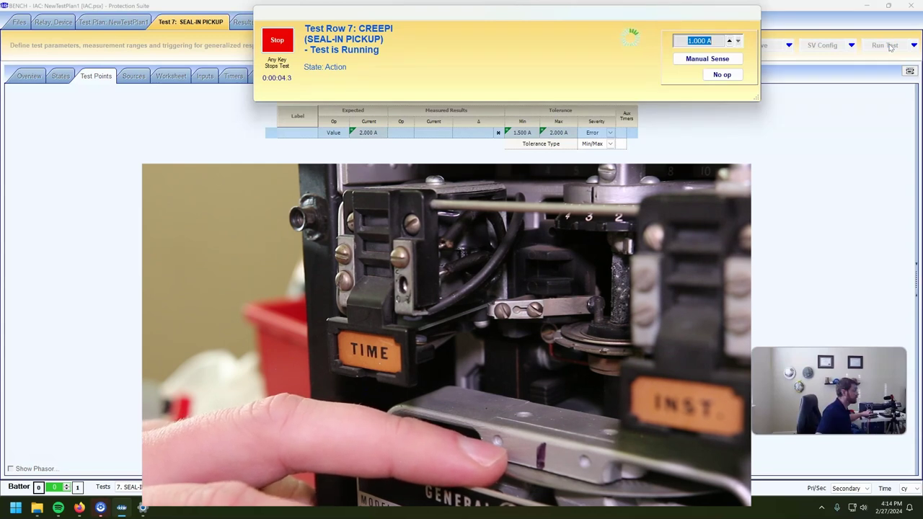
key("Up")
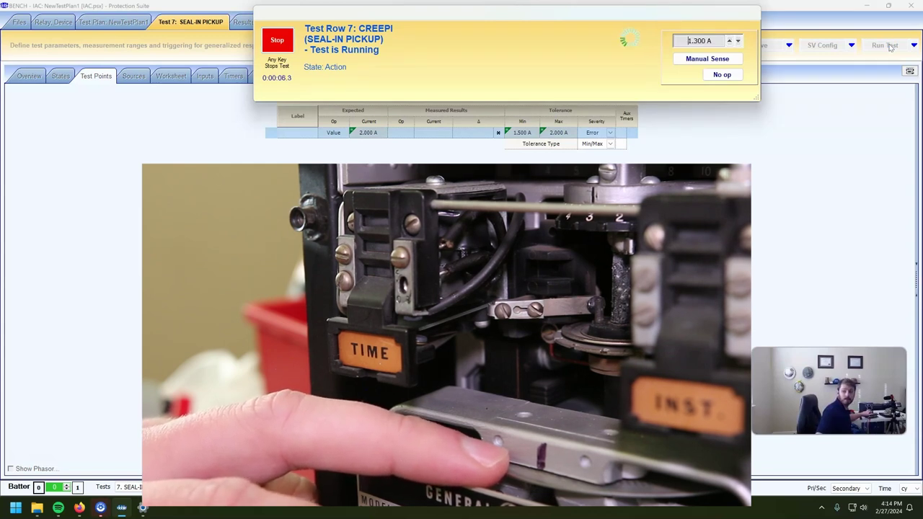
key("Up")
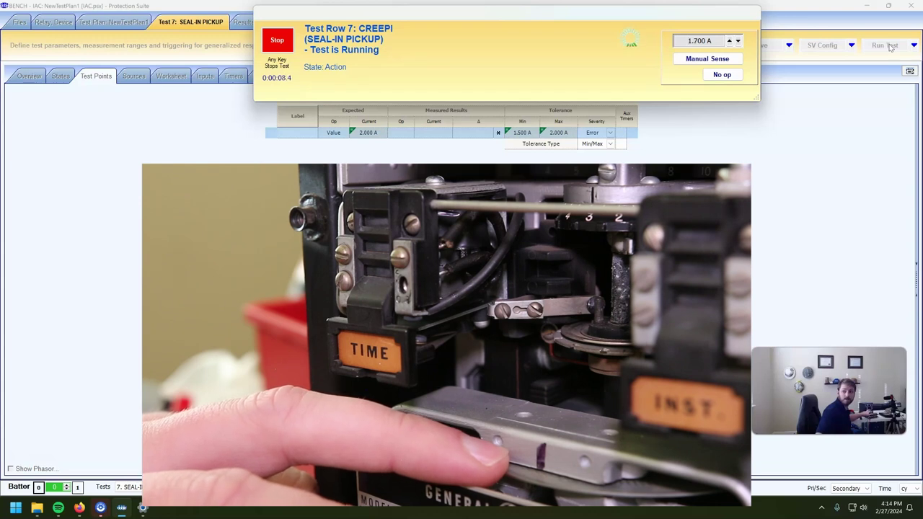
key("Up")
left_click(720, 59)
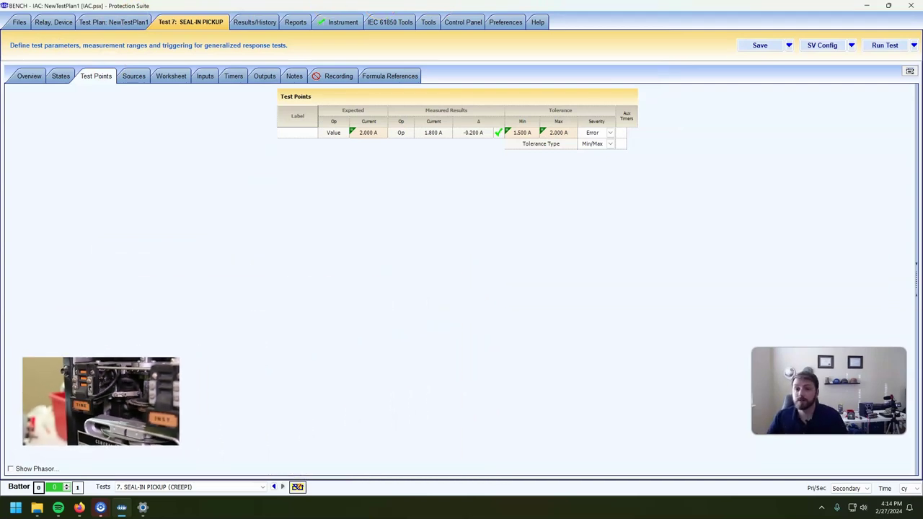
Read the target seal-in unit dropout instructions and check the connection diagrams in the GEH-1788L manual, and return to Protection Suite
left_click(79, 508)
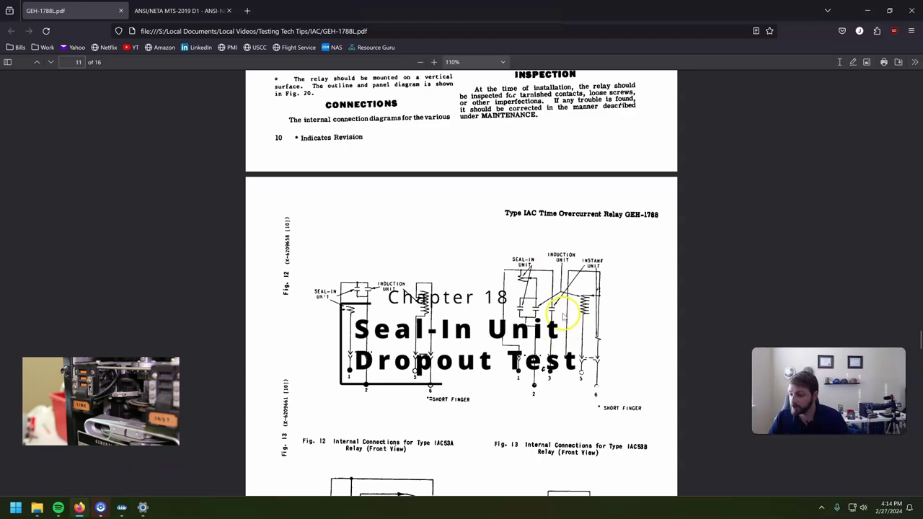
scroll(555, 325, "down", 3)
scroll(554, 320, "down", 20)
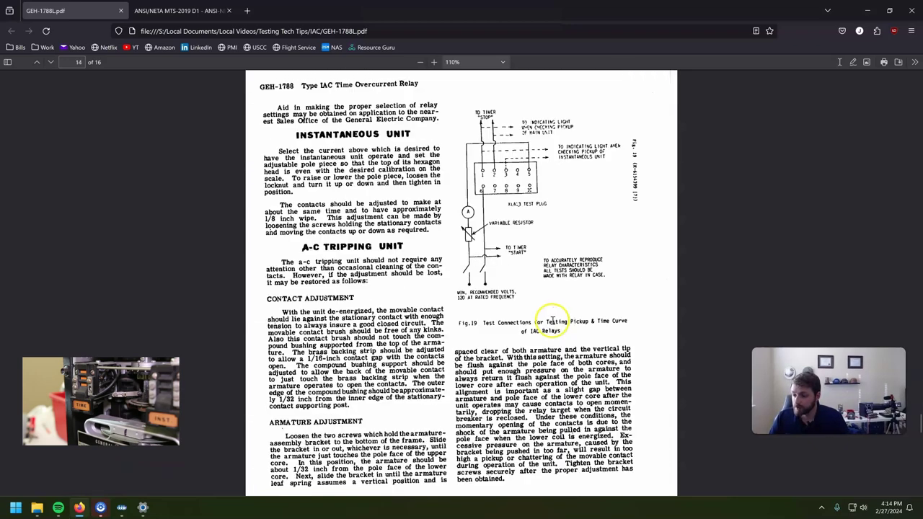
scroll(554, 320, "up", 5)
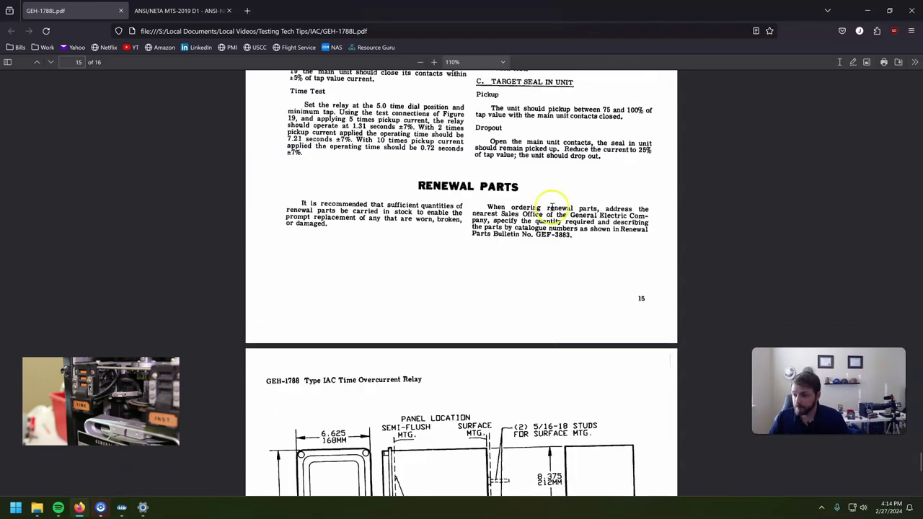
left_click_drag(489, 141, 597, 144)
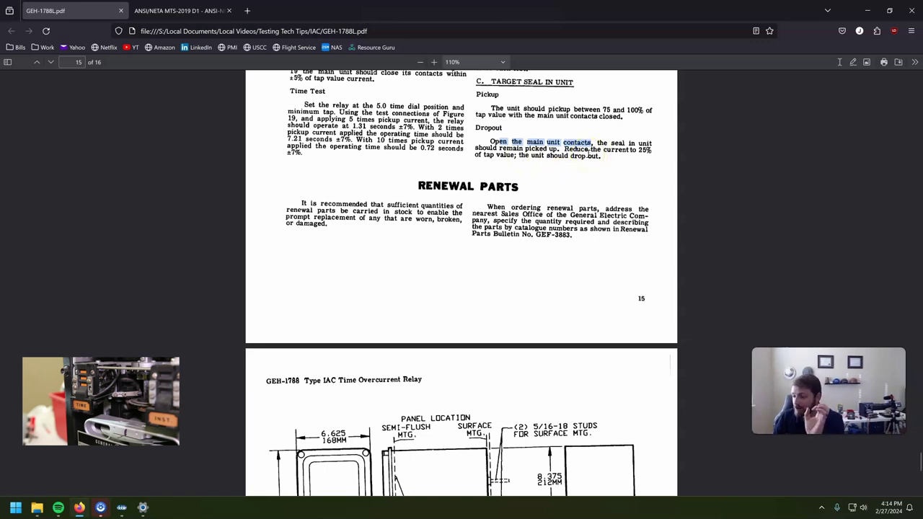
scroll(586, 208, "up", 15)
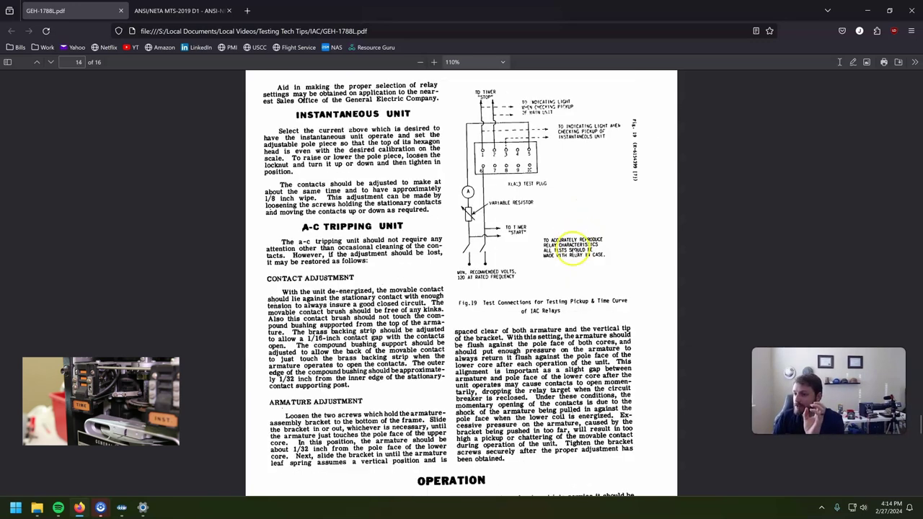
scroll(566, 273, "up", 3)
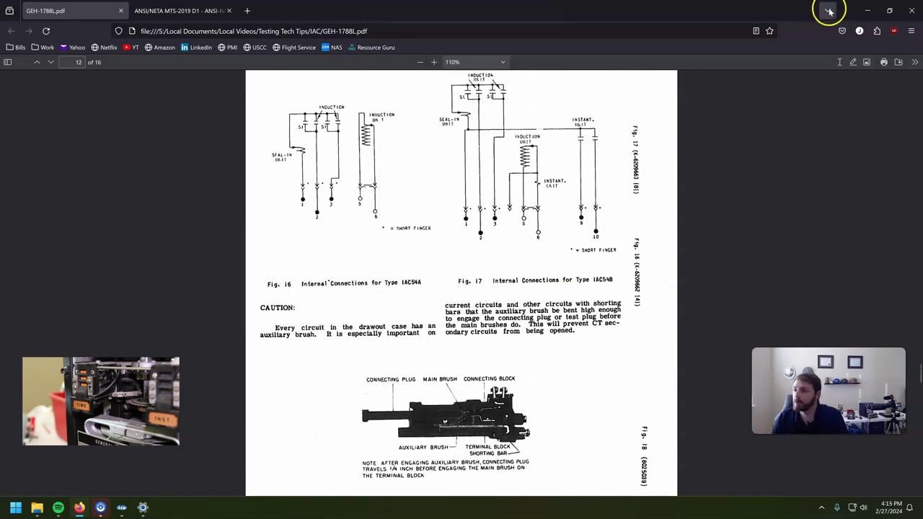
left_click(867, 10)
Add a copy of the SEAL-IN PICKUP test directly after it in the test plan
left_click(29, 77)
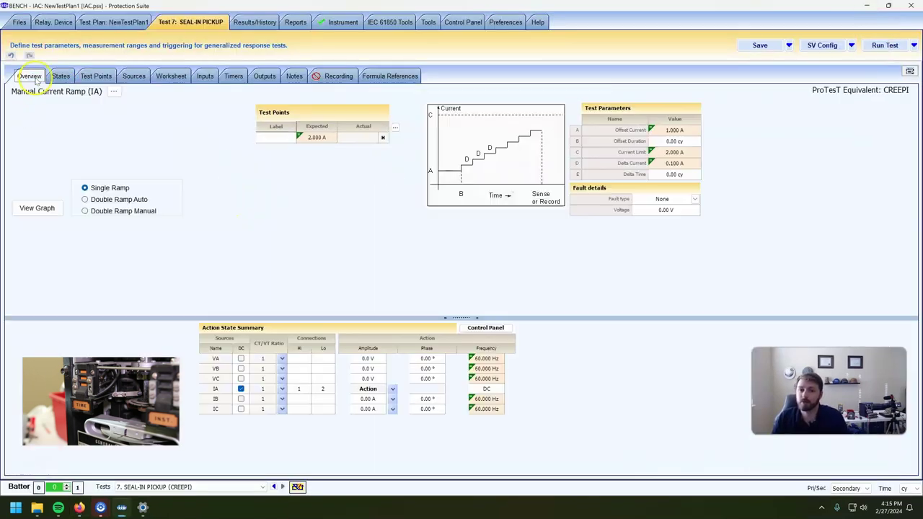
left_click(137, 21)
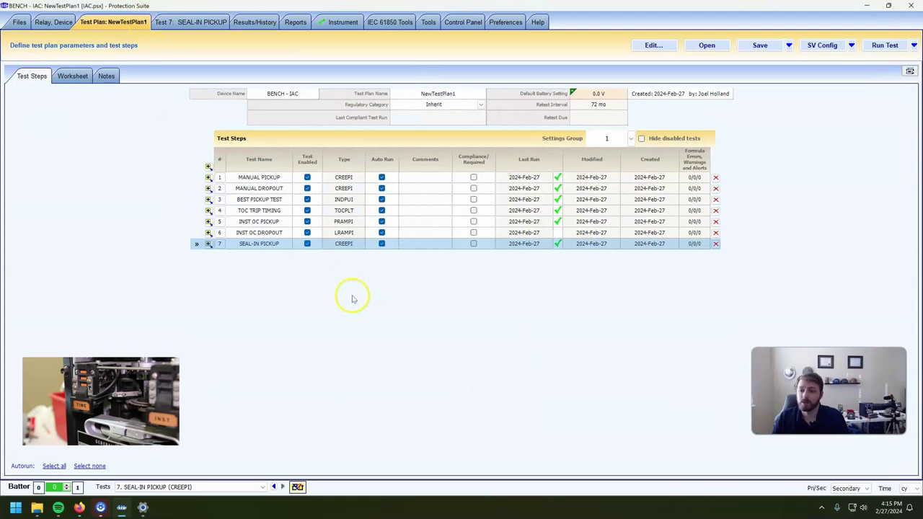
left_click(209, 244)
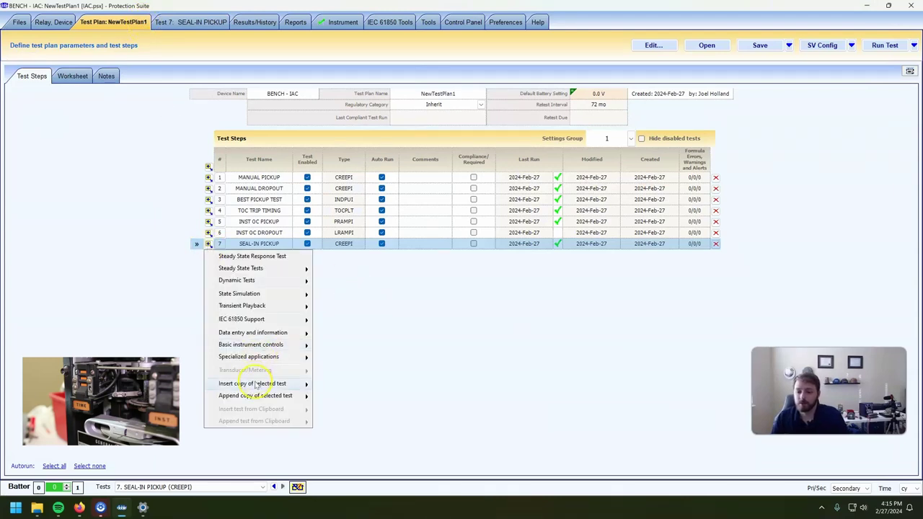
mouse_move(255, 383)
left_click(350, 396)
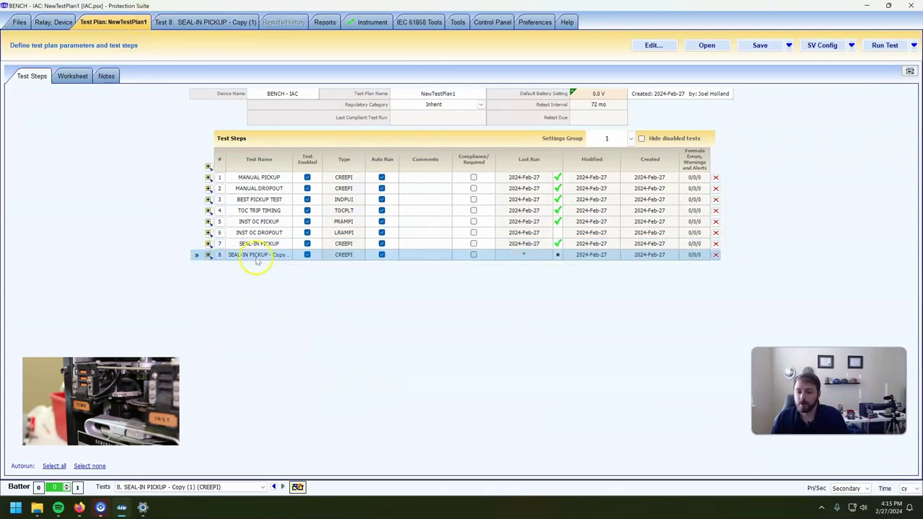
Rename the copied test as SEAL-IN DROPOUT
left_click(254, 258)
left_click_drag(248, 256, 416, 260)
type("DROPOUT")
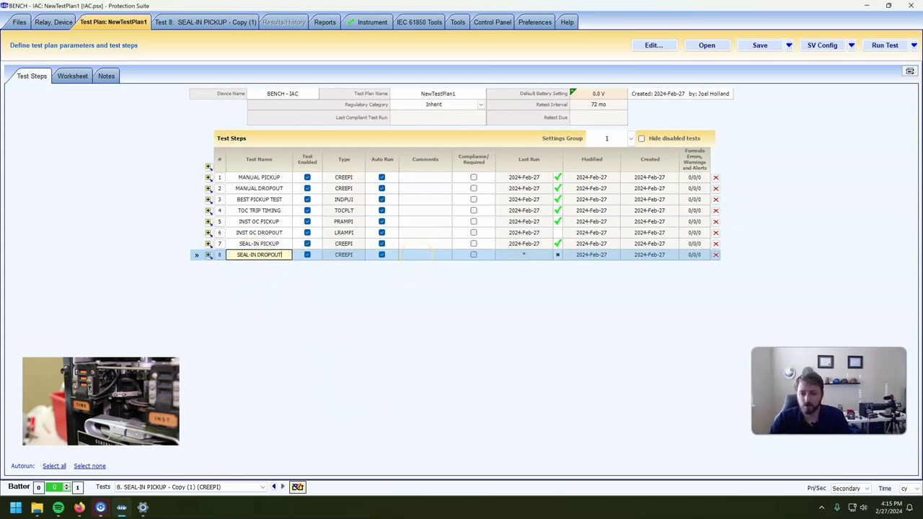
key("Return")
Open the SEAL-IN DROPOUT test's test points and set the minimum tolerance to MAXEXPECTEDVALUE*.25
double_click(417, 260)
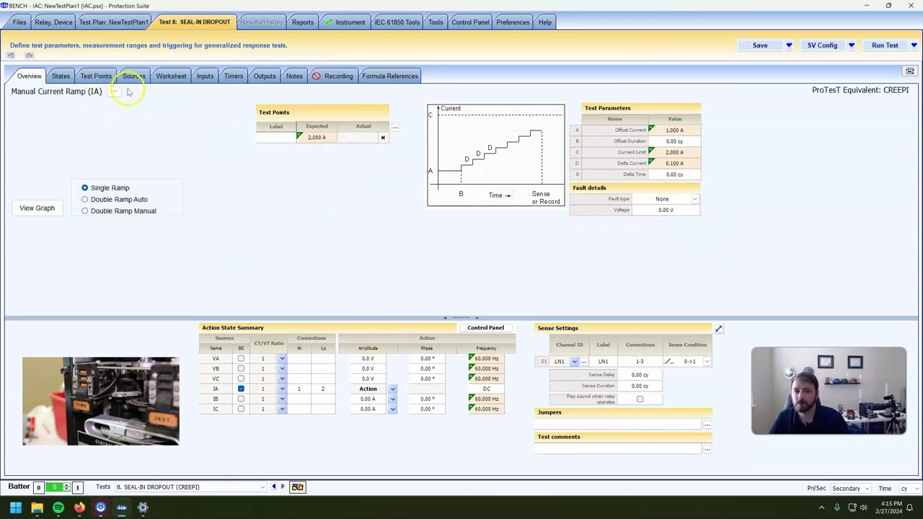
left_click(101, 76)
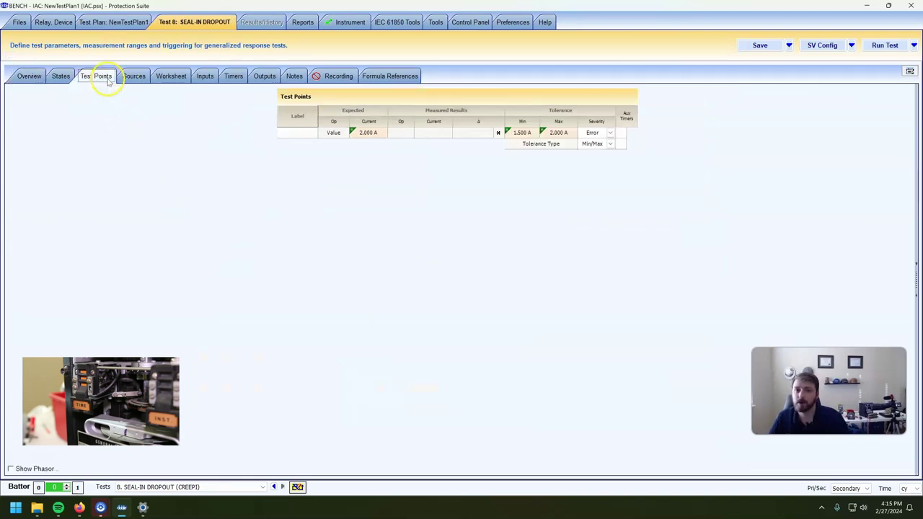
left_click(538, 137)
left_click(567, 201)
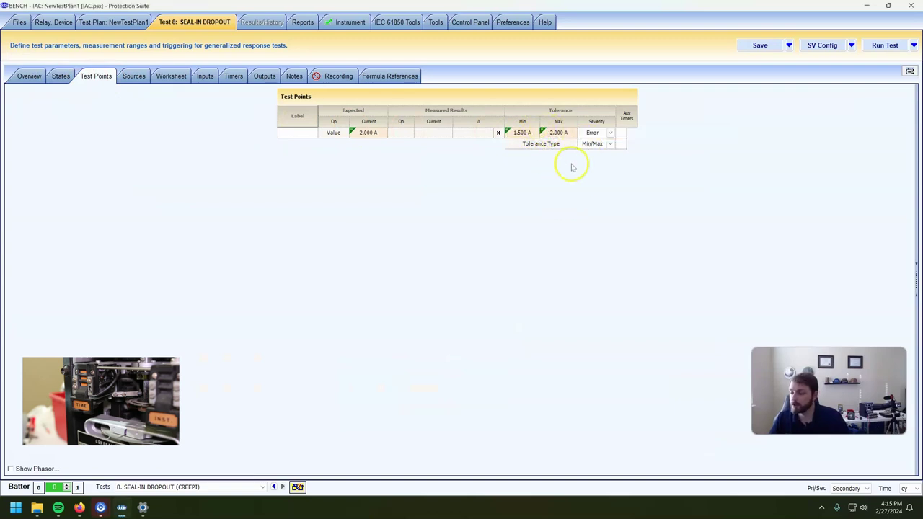
left_click(523, 134)
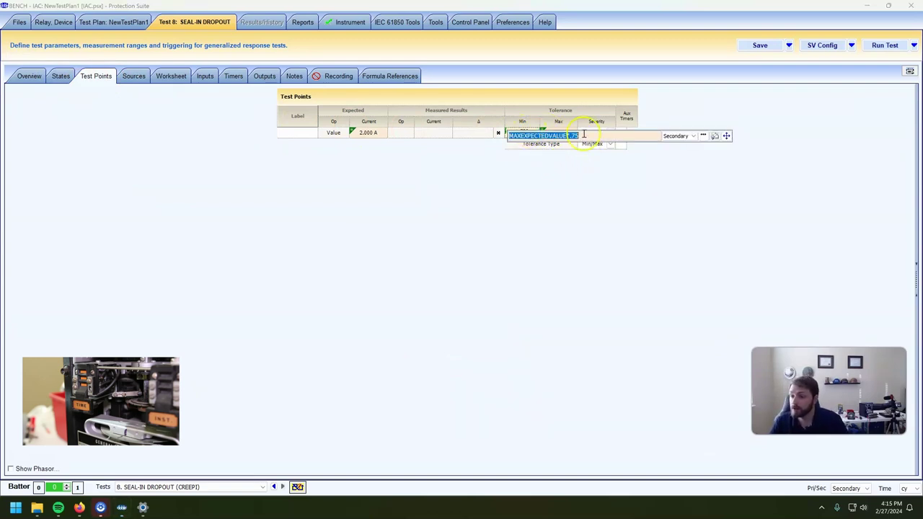
left_click_drag(575, 136, 656, 133)
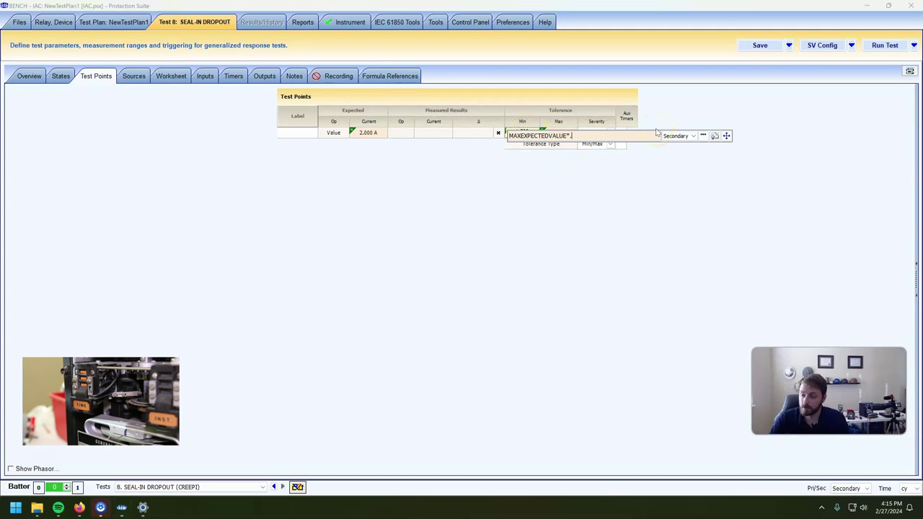
left_click(656, 133)
Set the test point's maximum tolerance to MAXEXPECTEDVALUE*.75 and check the minimum tolerance formula
left_click(559, 135)
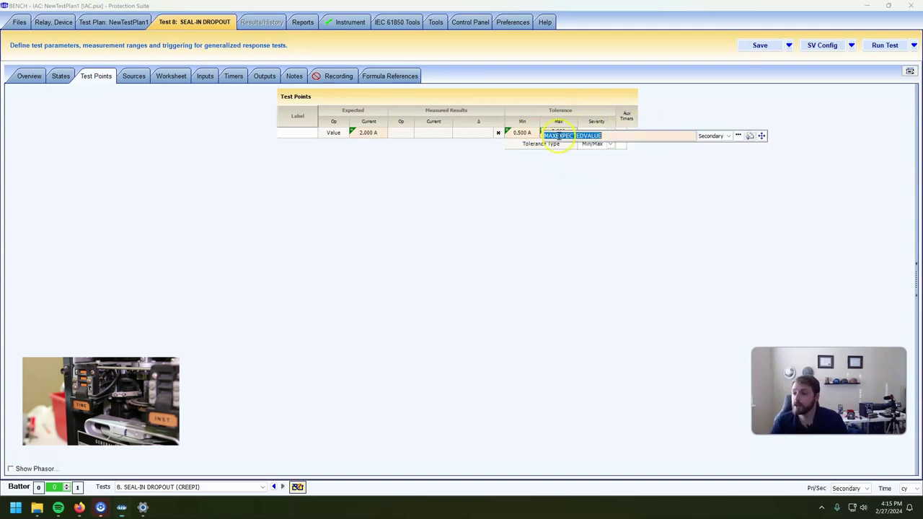
left_click(615, 136)
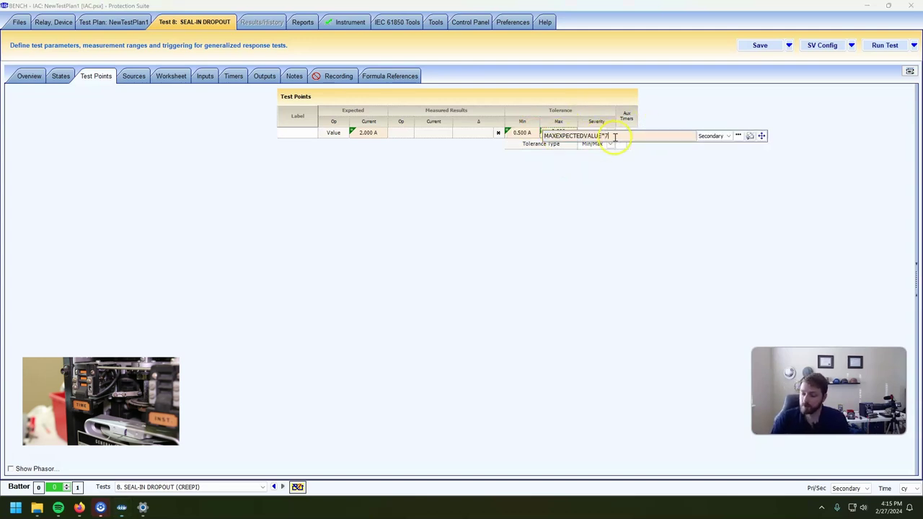
type("*7")
key("Return")
left_click(560, 133)
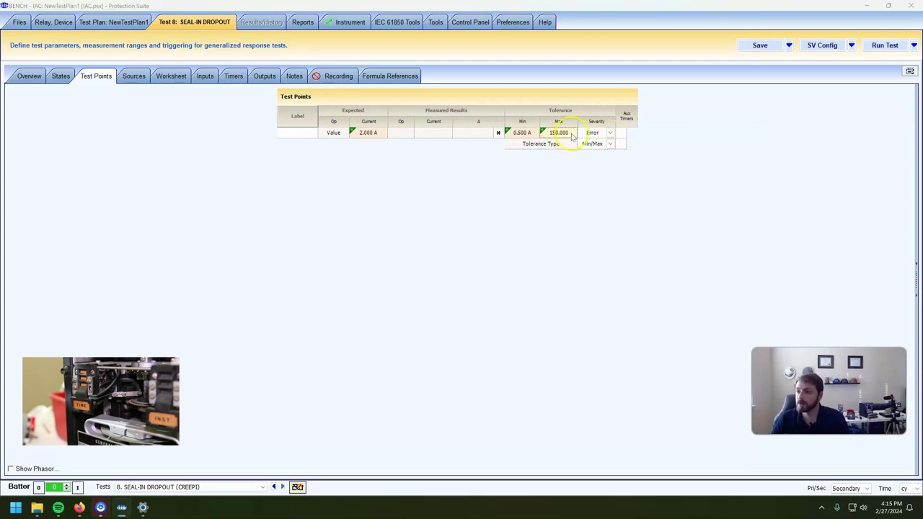
left_click(626, 137)
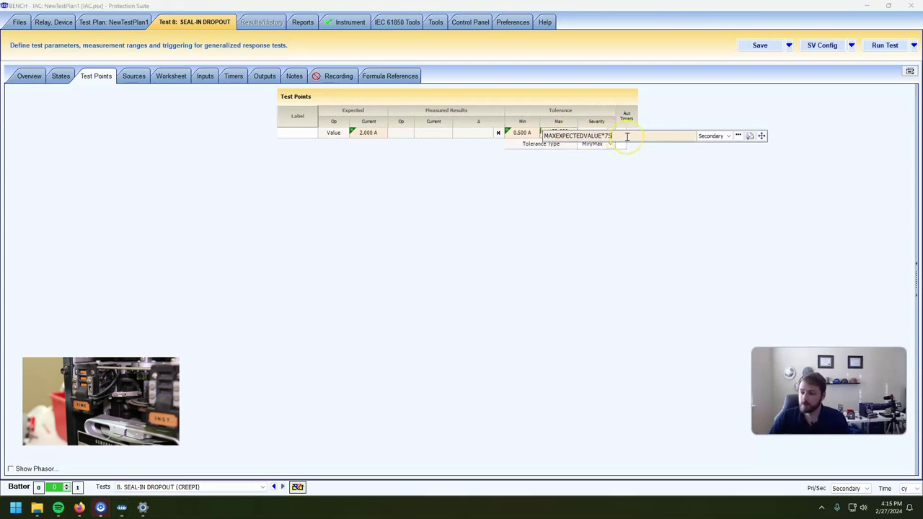
key("Return")
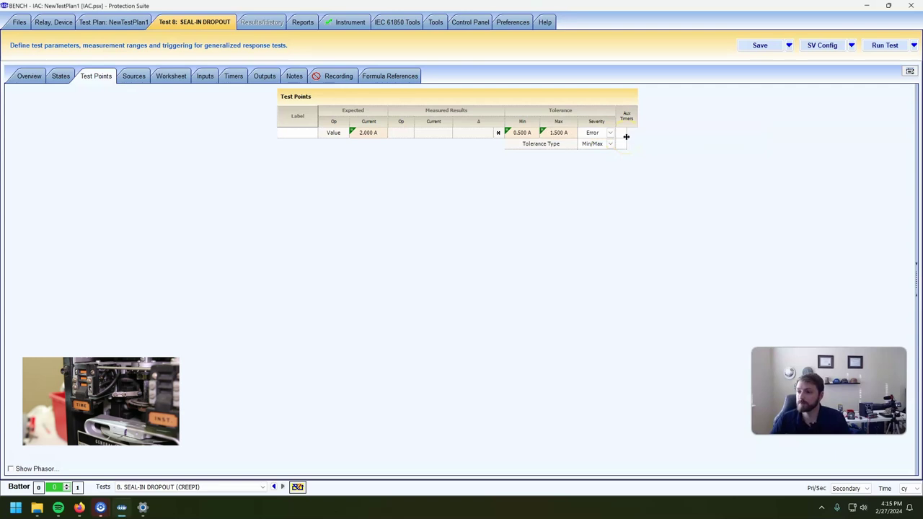
left_click(523, 134)
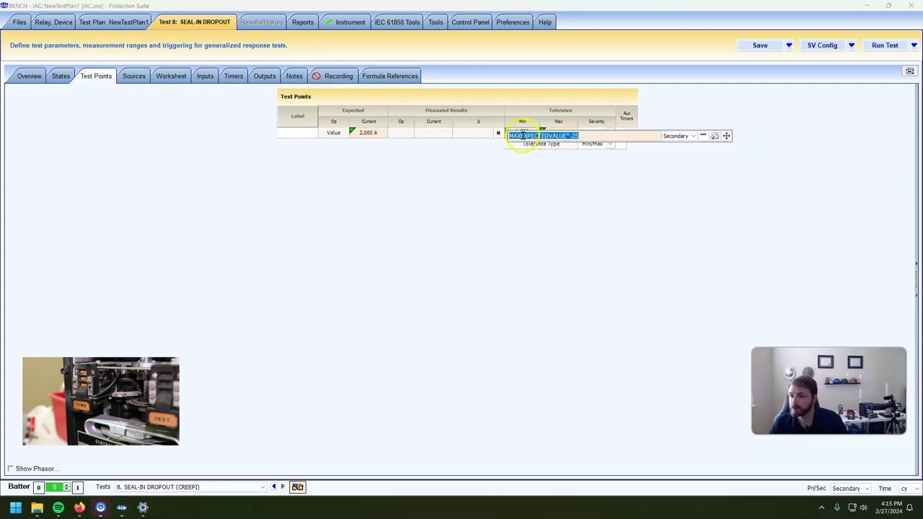
key("Return")
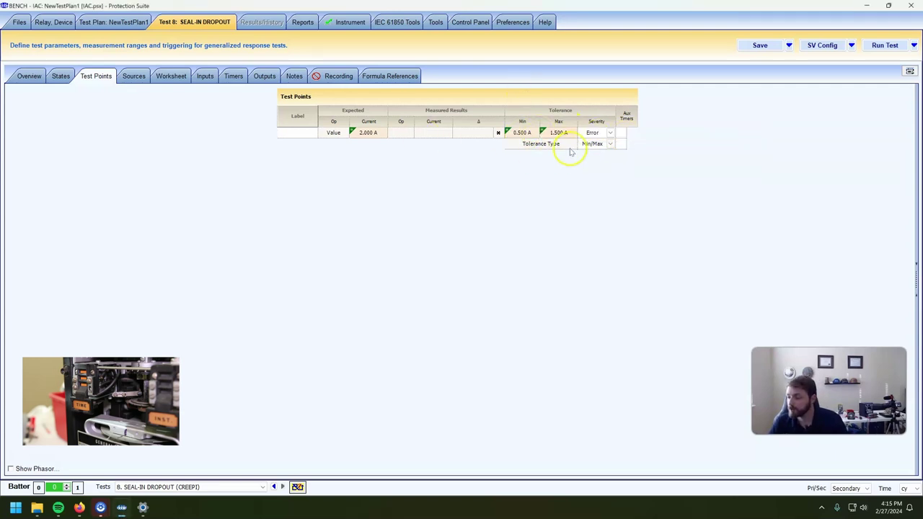
Set the current ramp's offset current to the full expected value, 2 A, and its current limit to 0 A
left_click(30, 77)
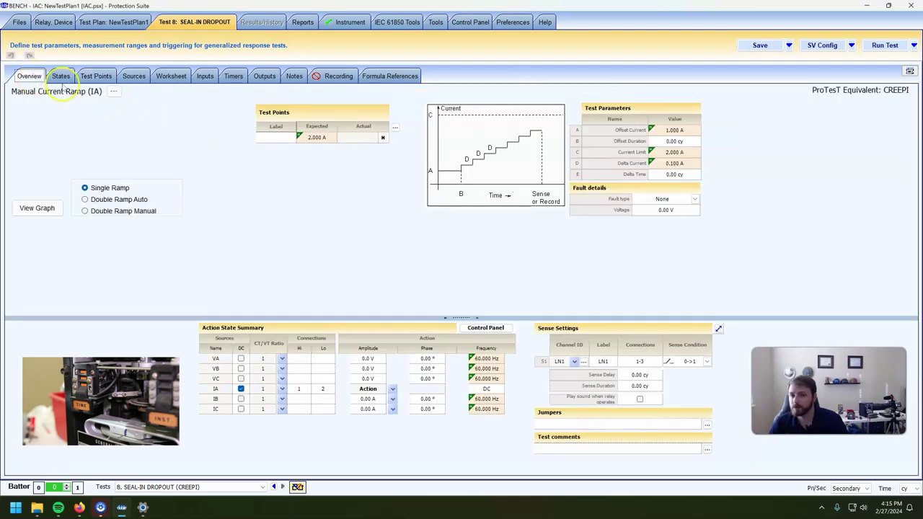
left_click(686, 131)
left_click(717, 134)
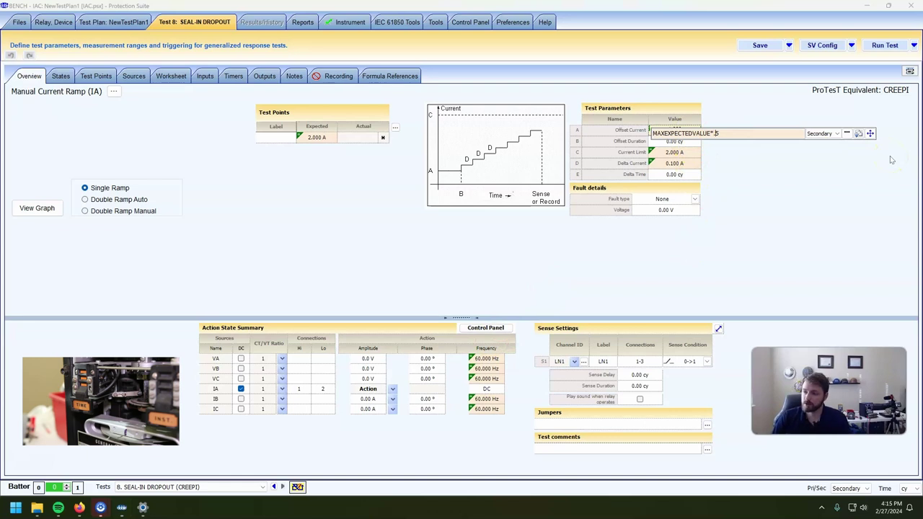
key("Return")
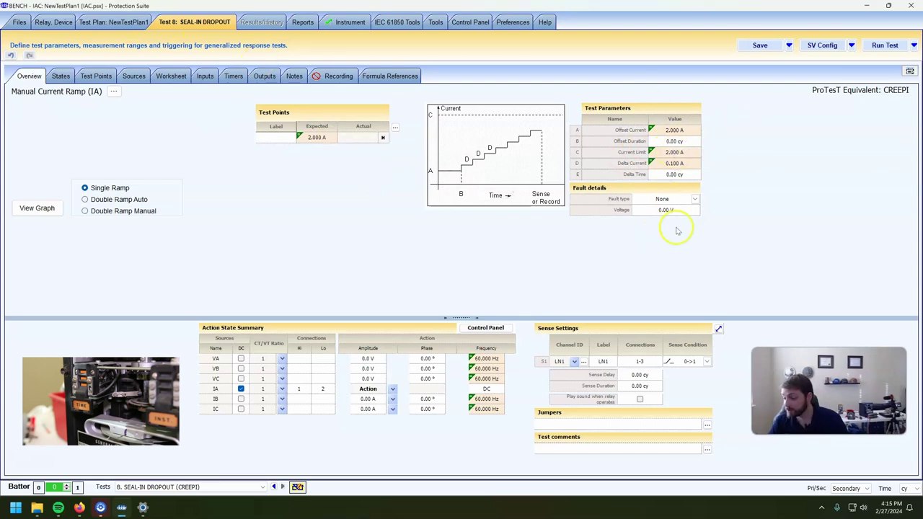
left_click(678, 154)
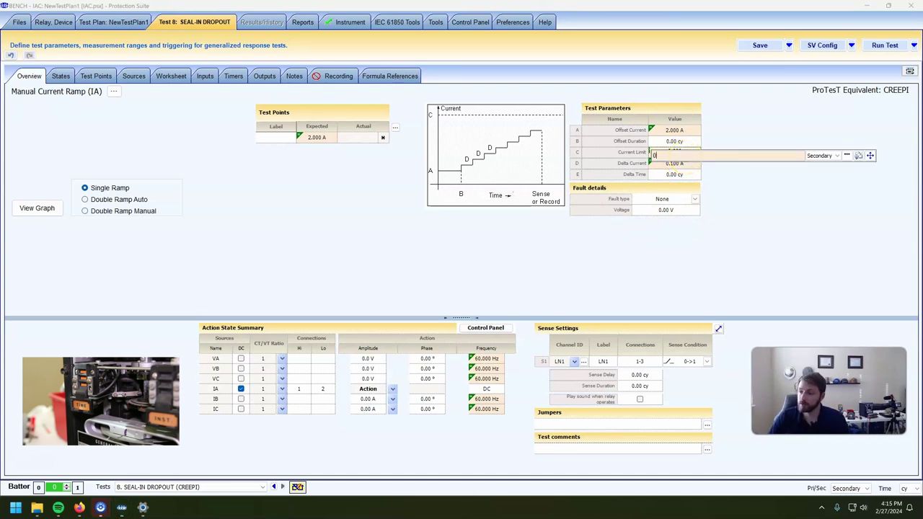
key("Return")
Make the ramp's delta current negative with MAXEXPECTEDVALUE*-.05, giving steps of -0.1 A
left_click(676, 165)
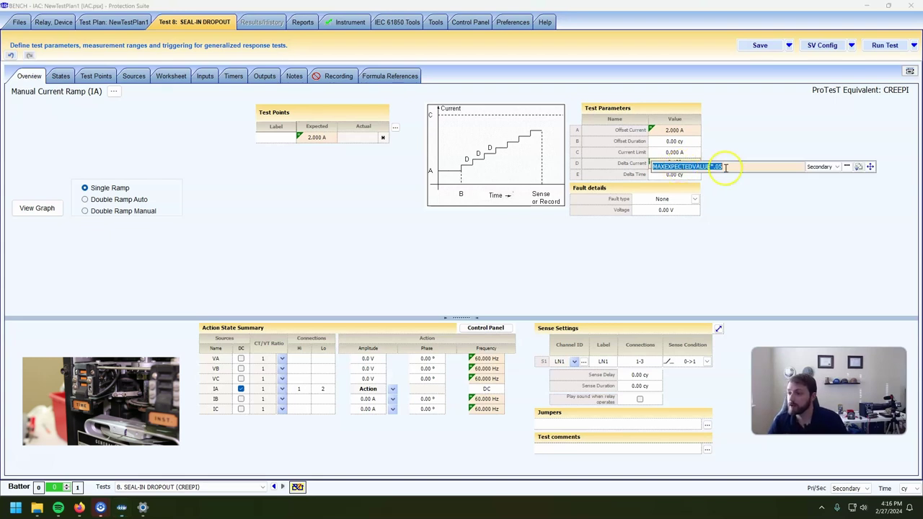
left_click(712, 167)
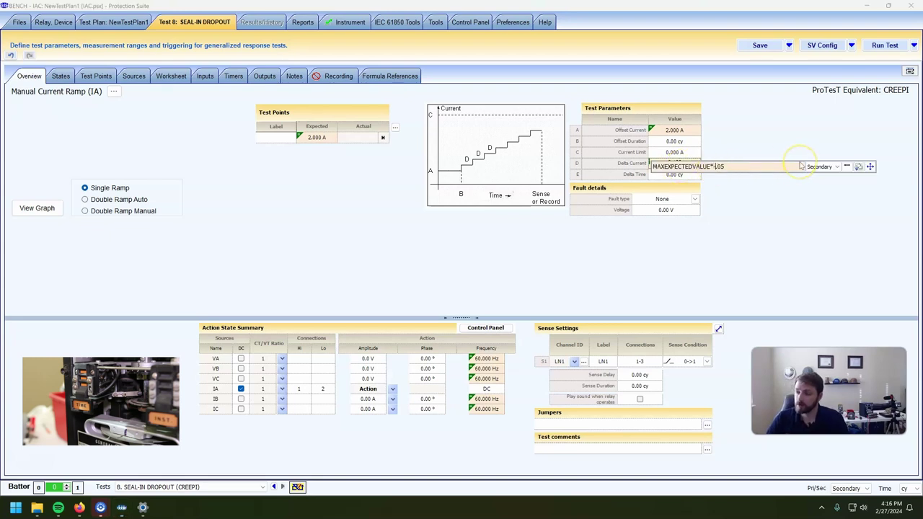
left_click(800, 166)
left_click(700, 169)
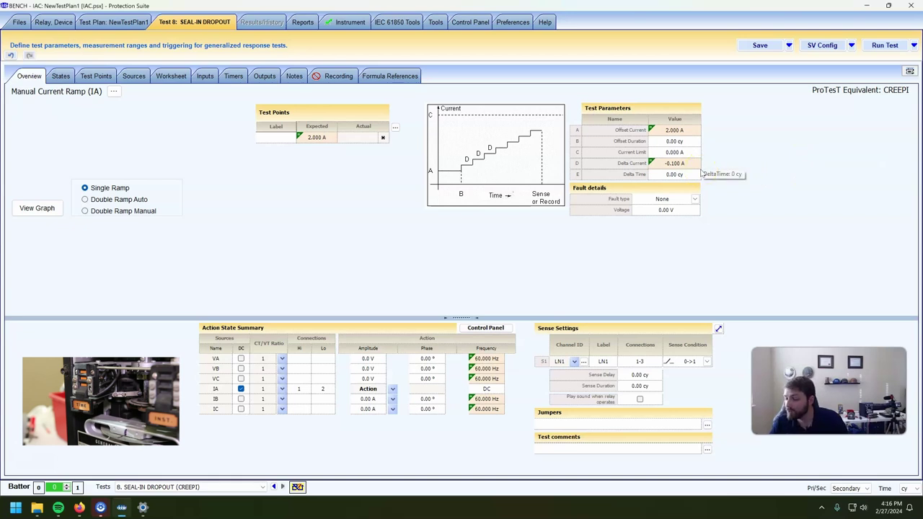
Run the SEAL-IN DROPOUT test with sense condition 0->1, ramp the current down from 2 A to 1.1 A and register a manual sense
left_click(706, 361)
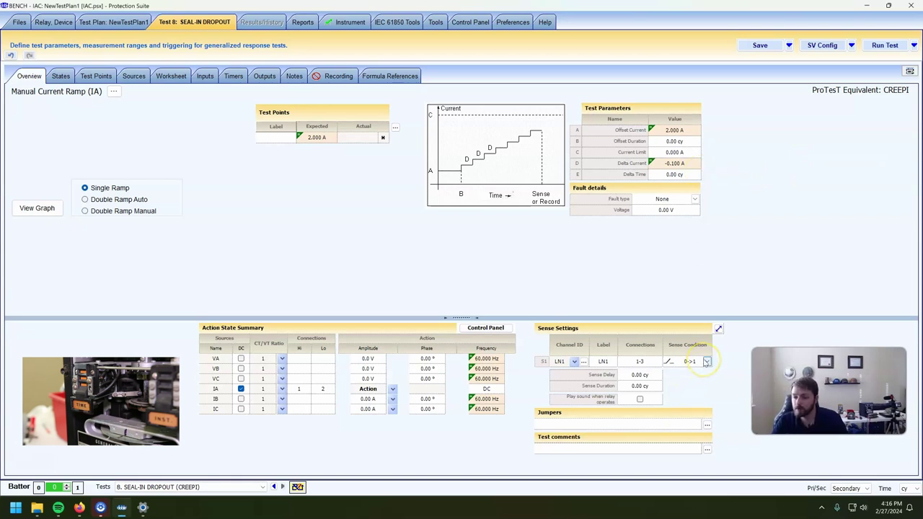
left_click(684, 351)
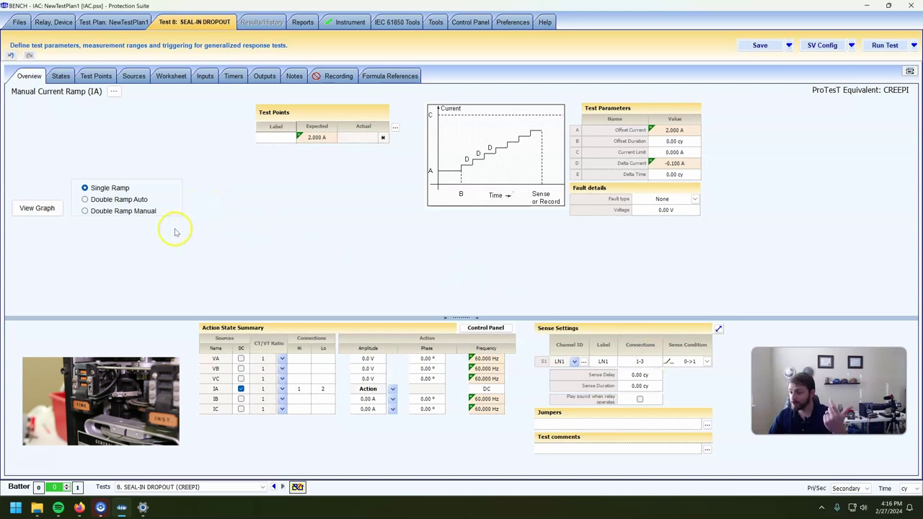
mouse_move(691, 131)
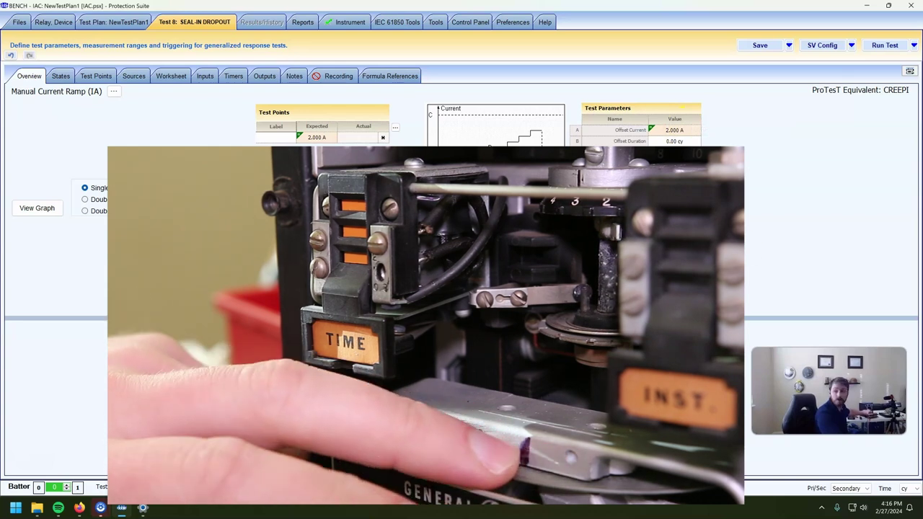
left_click(893, 49)
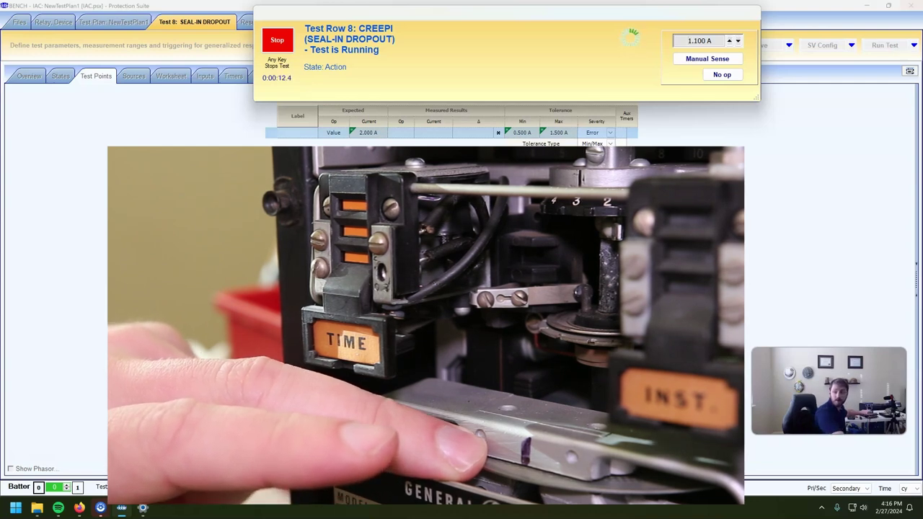
left_click(722, 74)
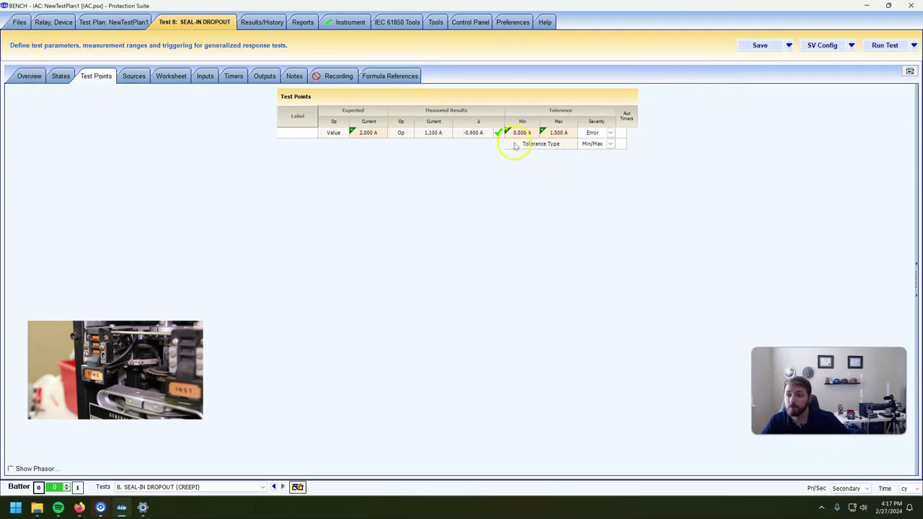
Return to the test plan and permanently delete the MANUAL PICKUP and MANUAL DROPOUT tests
left_click(29, 77)
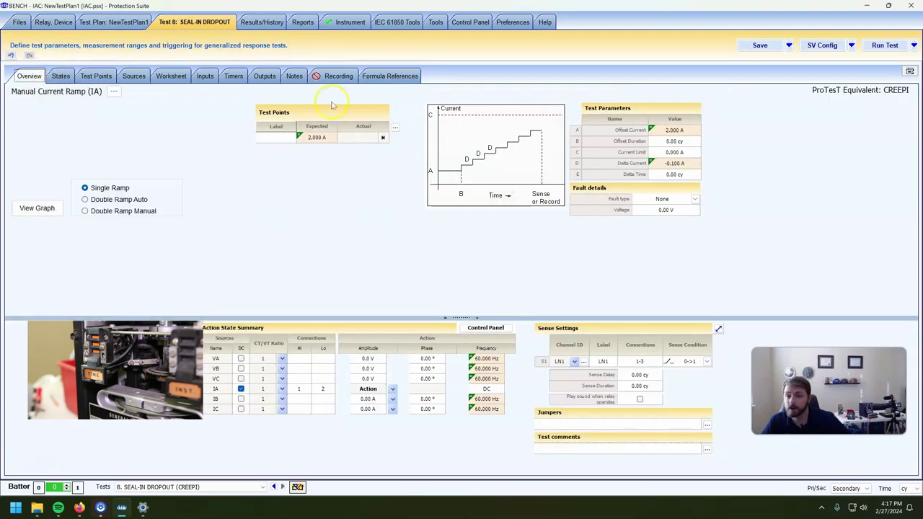
left_click(130, 22)
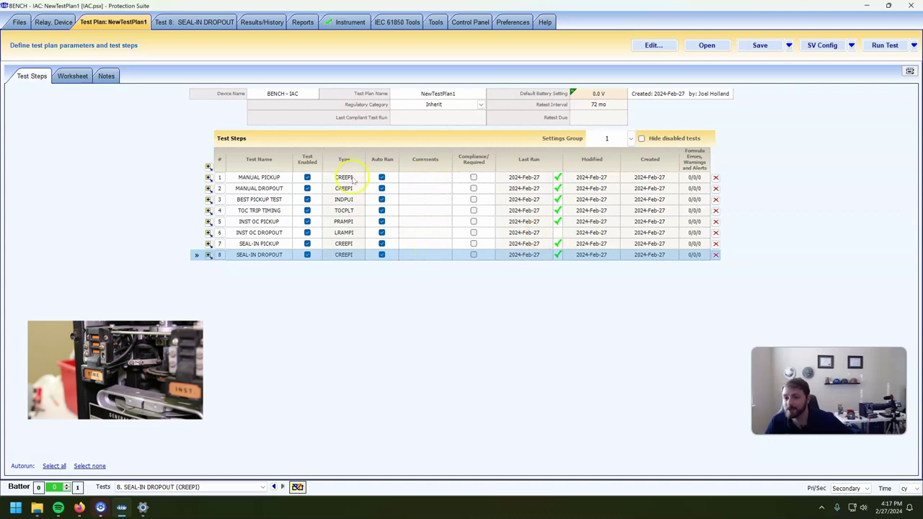
left_click(258, 178)
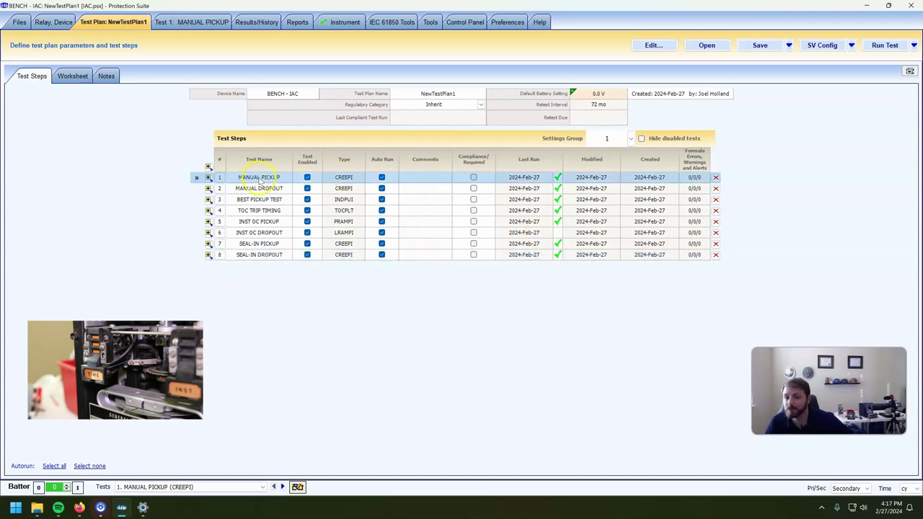
left_click(716, 178)
left_click(454, 288)
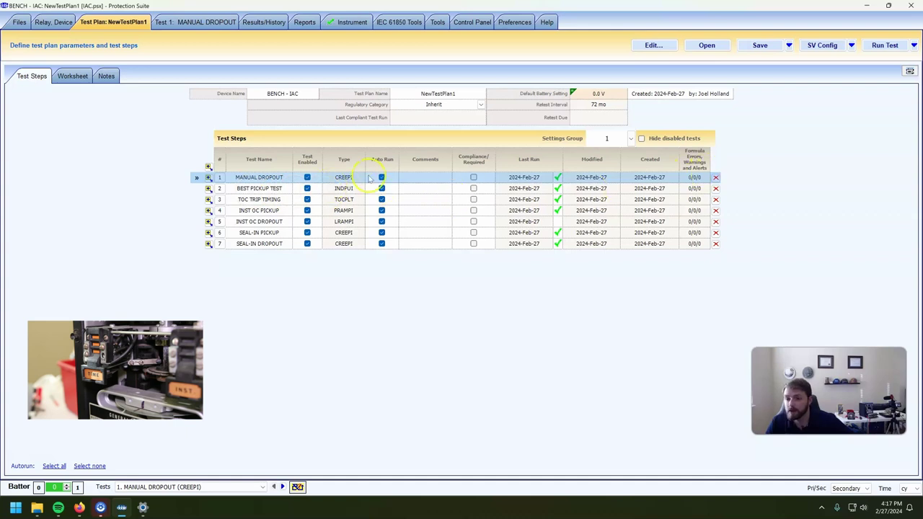
left_click(715, 177)
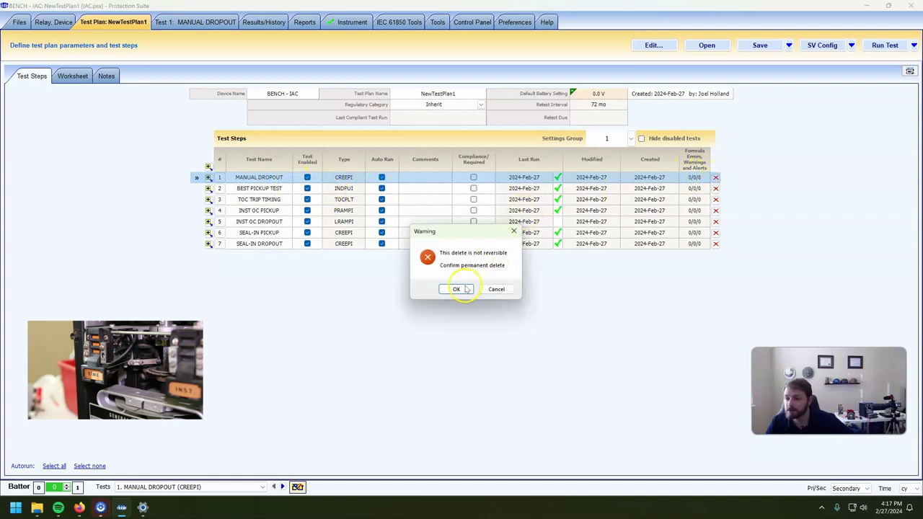
left_click(454, 287)
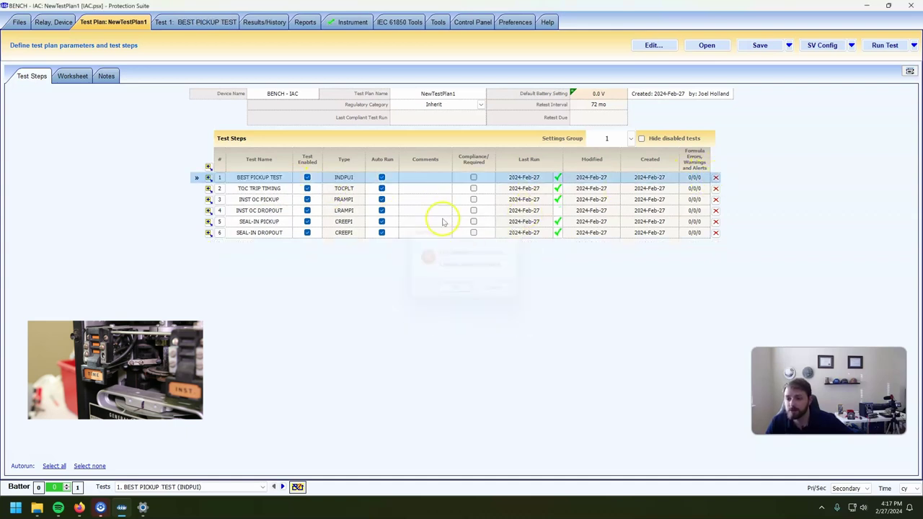
Permanently delete the INST OC DROPOUT test from the test plan
left_click(279, 212)
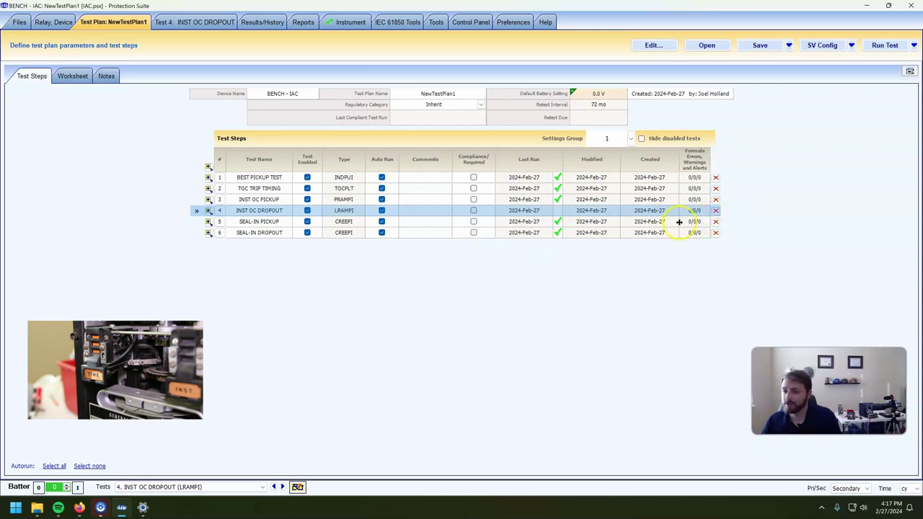
left_click(715, 212)
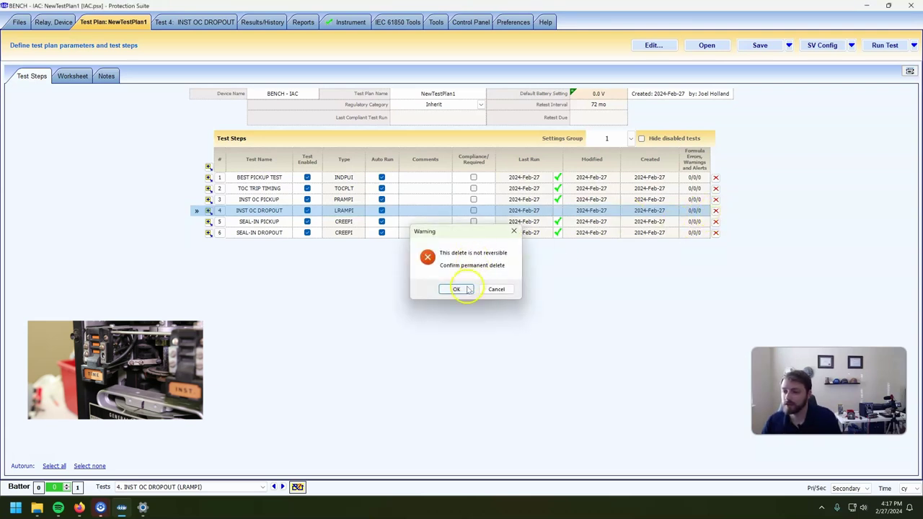
left_click(460, 287)
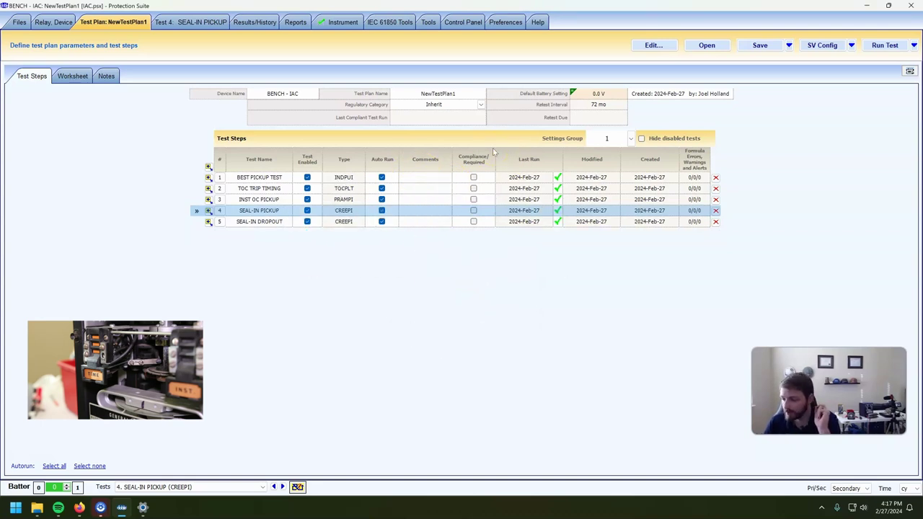
left_click(488, 254)
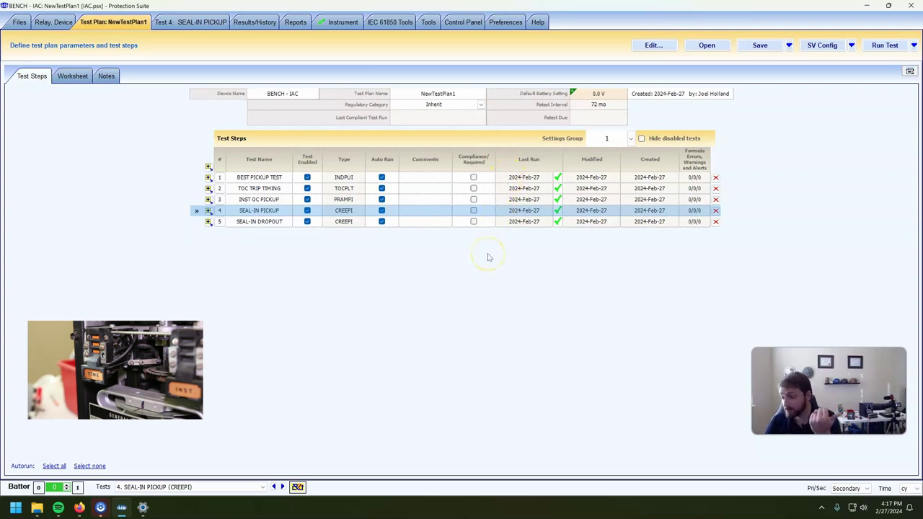